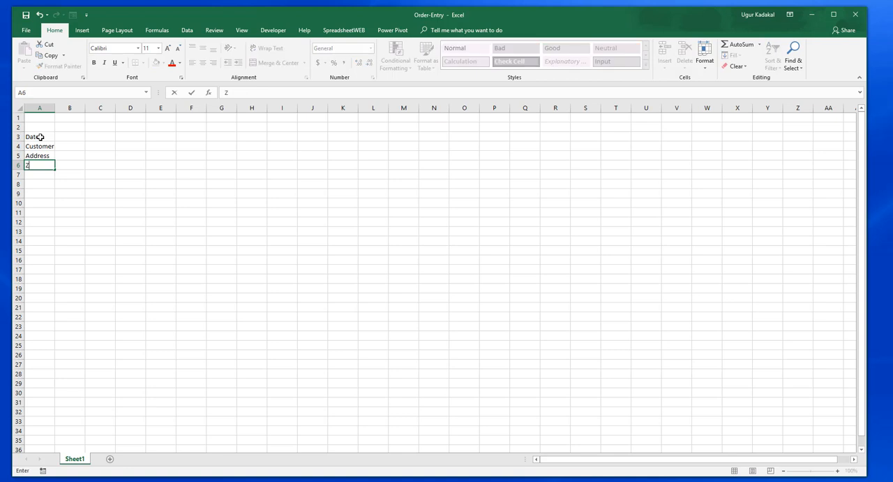
Step: Complete the order form labels in column A with Zip in A6, City in A7 and State in A8
key("Return")
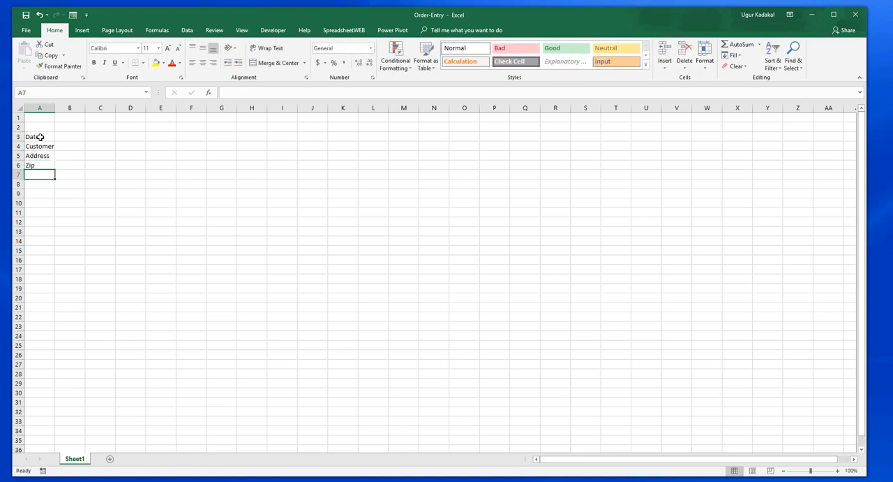
type("City")
key("Return")
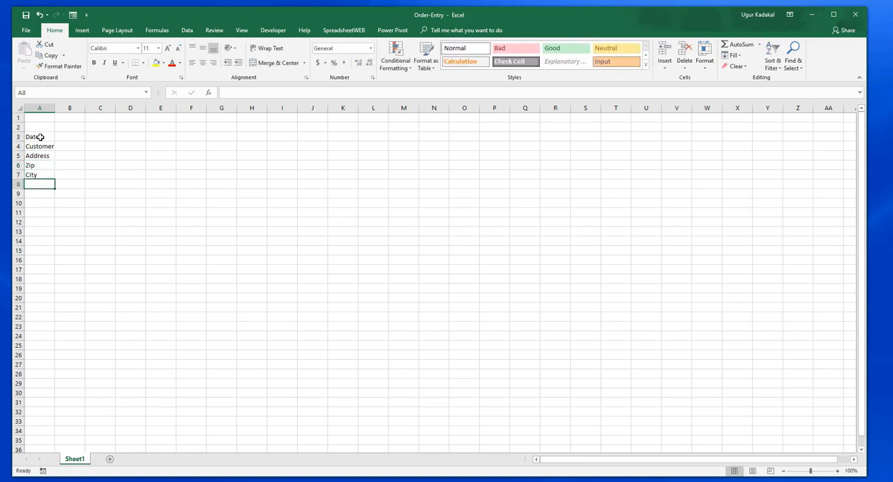
type("State")
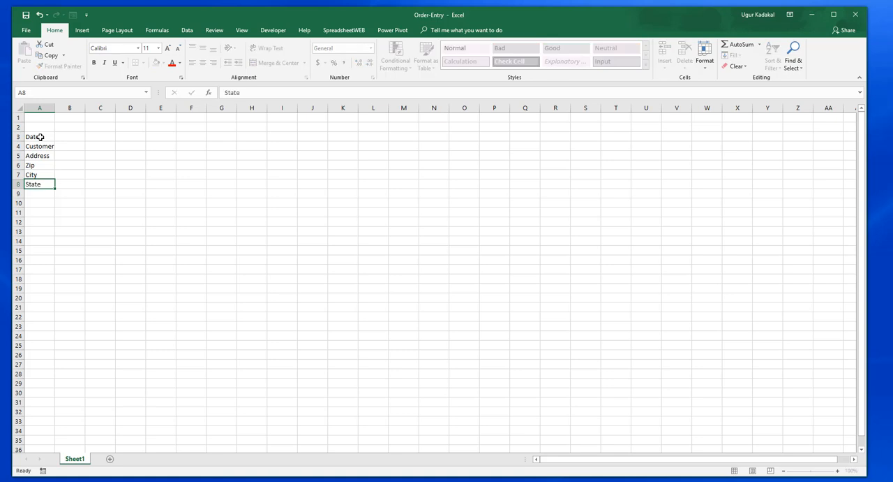
key("Return")
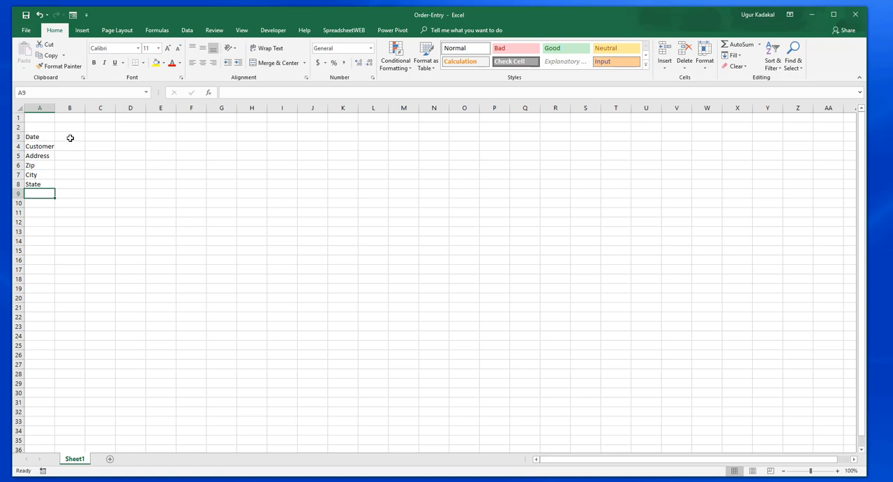
left_click(70, 137)
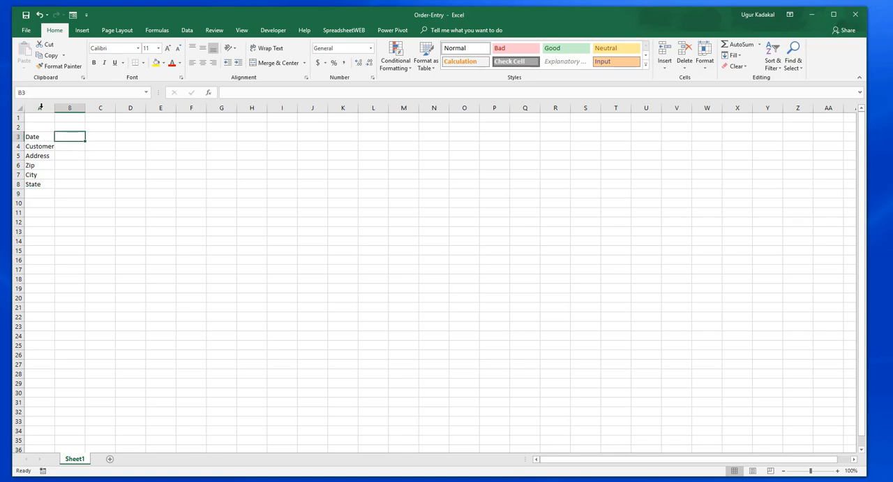
left_click(39, 94)
type("Dta")
key("BackSpace")
key("BackSpace")
key("BackSpace")
Step: Create named ranges for cells B3:B8 from the labels in the left column of the selection A3:B8
left_click_drag(40, 138, 66, 185)
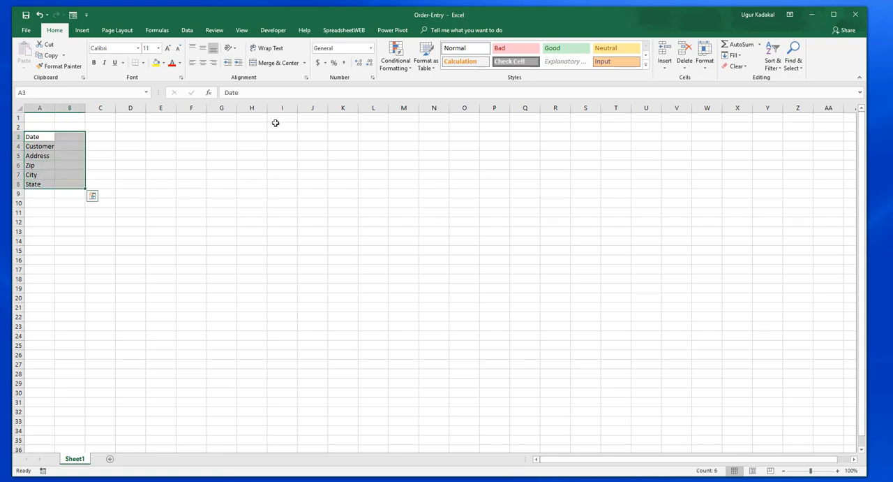
left_click(157, 30)
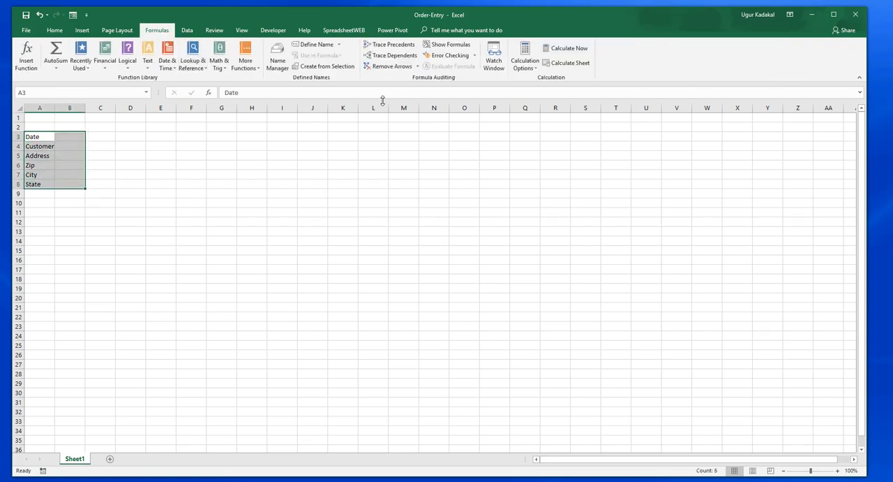
left_click(329, 66)
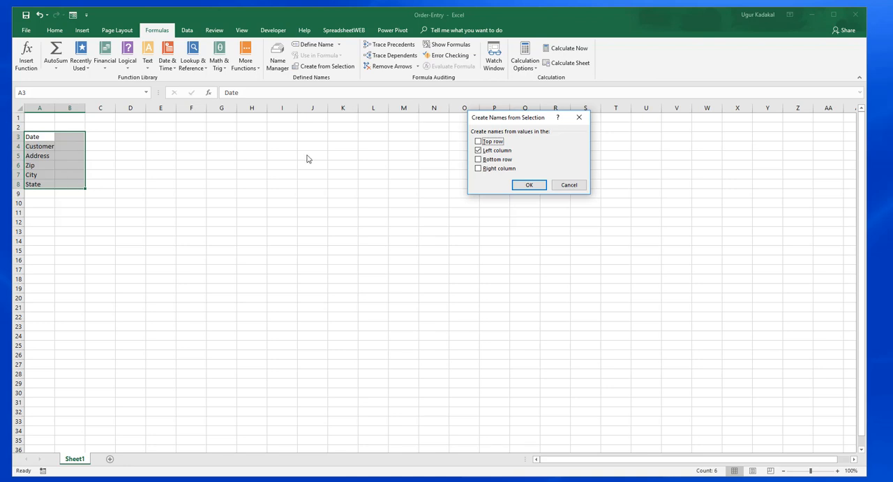
left_click(520, 185)
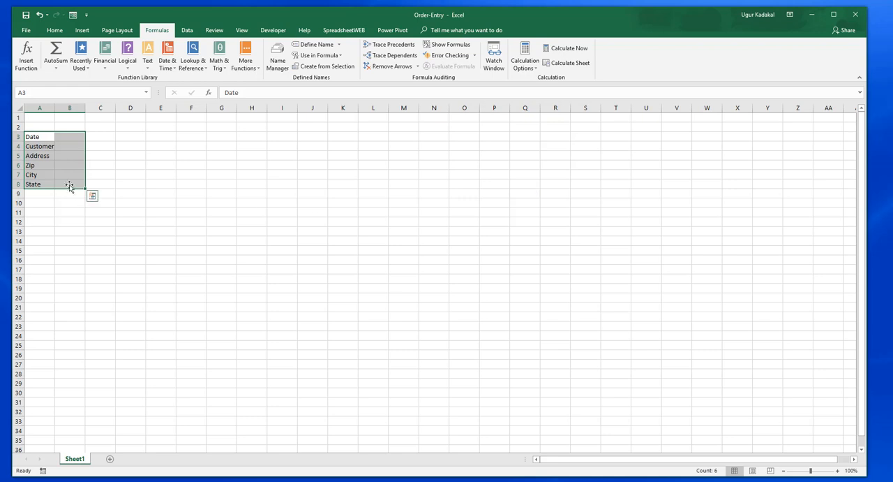
Step: Check the names assigned to the input cells beside the labels, from Date in B3 down to State in B8
left_click(74, 136)
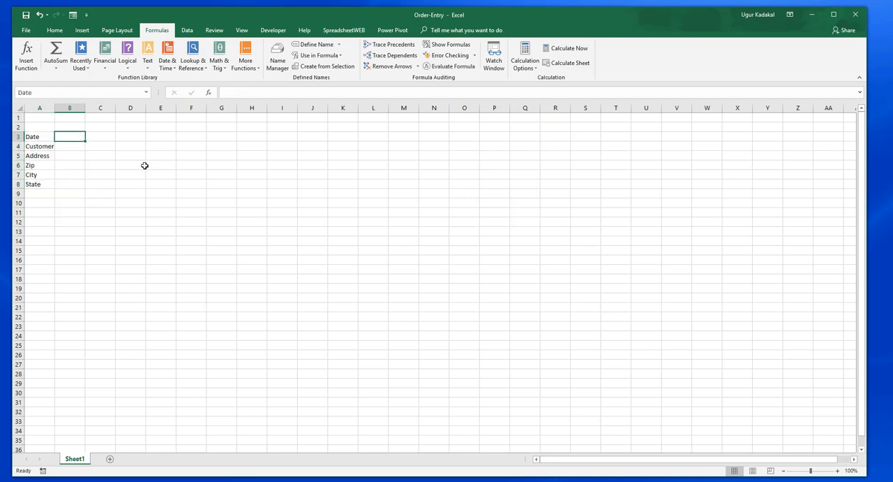
key("Down")
key("Down")
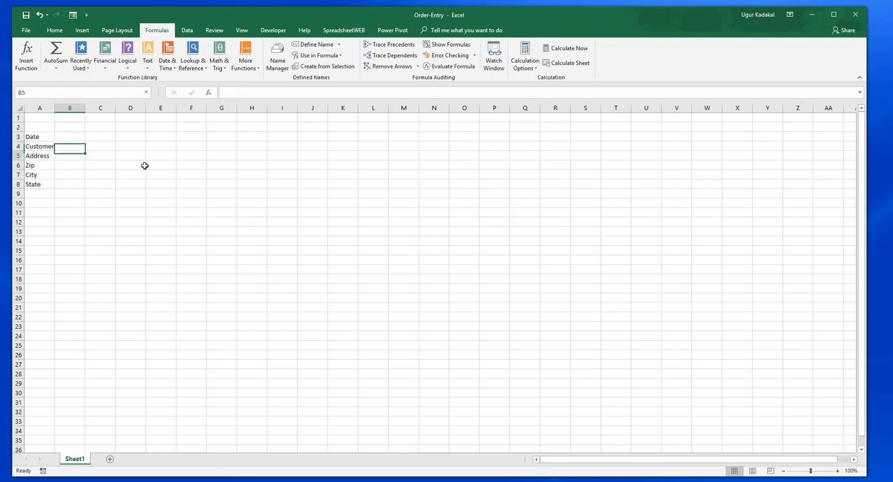
key("Down")
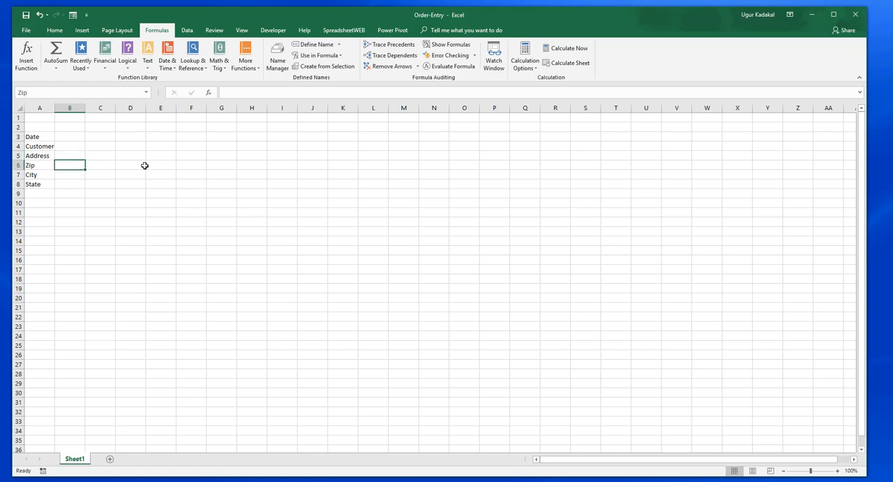
key("Down")
key("Down")
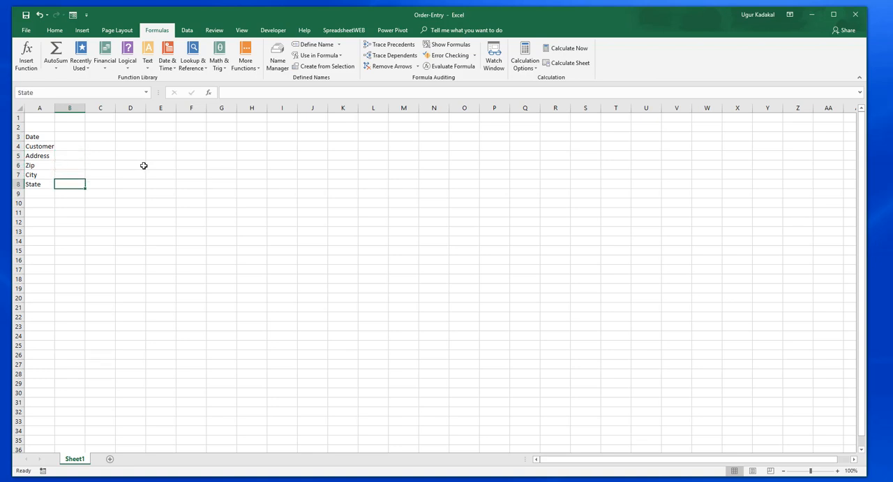
left_click(70, 136)
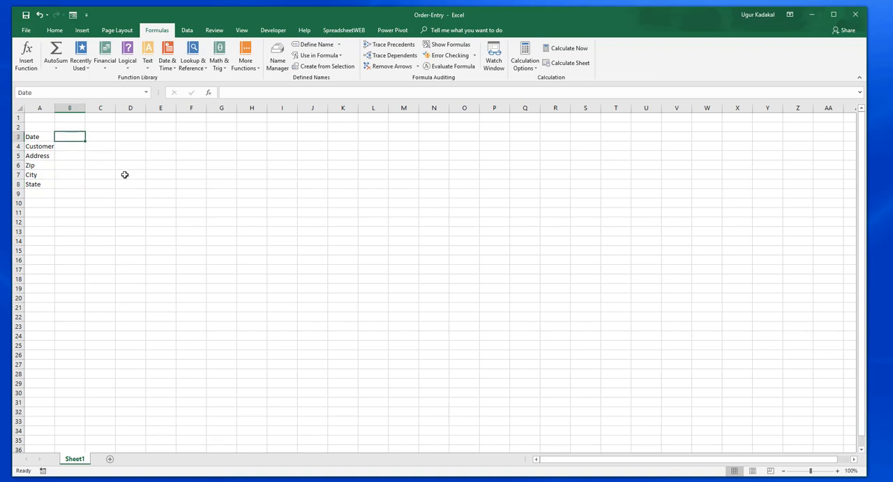
Step: Enter the order table headers Item in B10 and Count in C10
left_click(73, 203)
type("I")
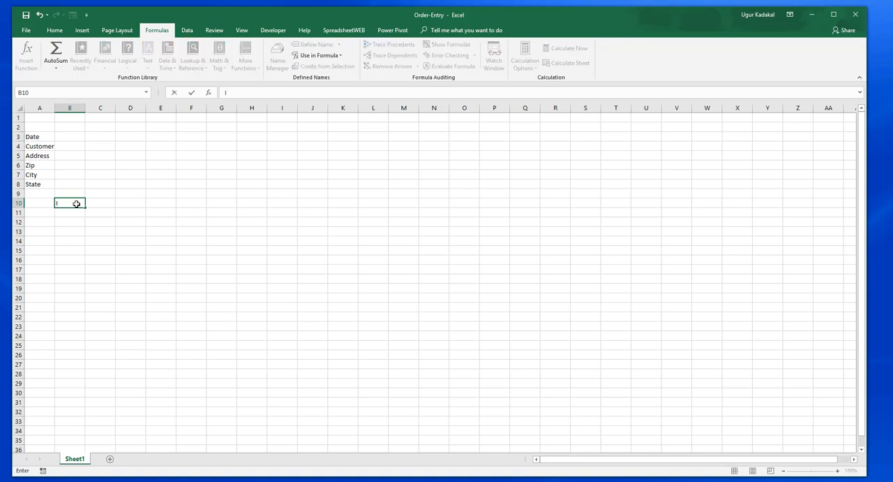
type("tem")
key("Return")
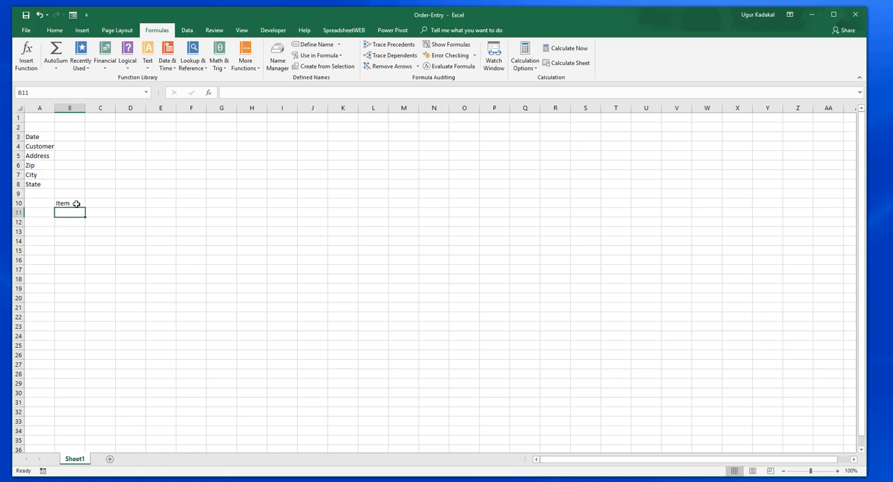
key("Right")
key("Up")
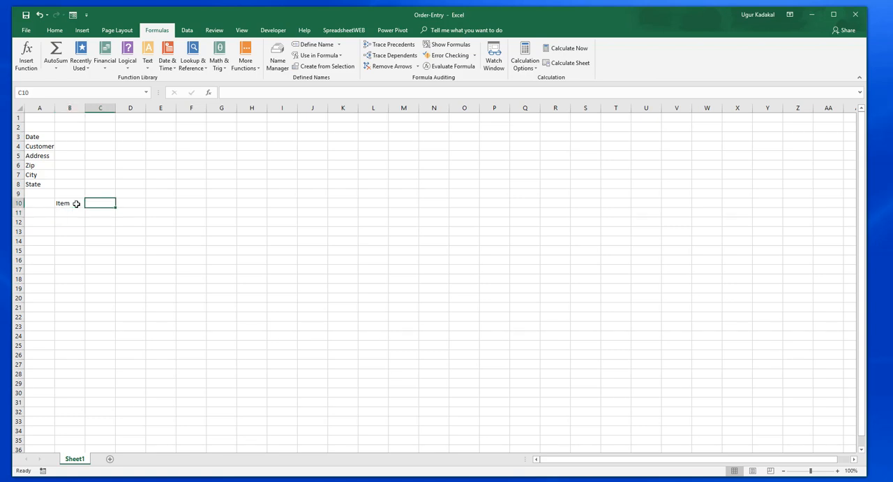
type("Count")
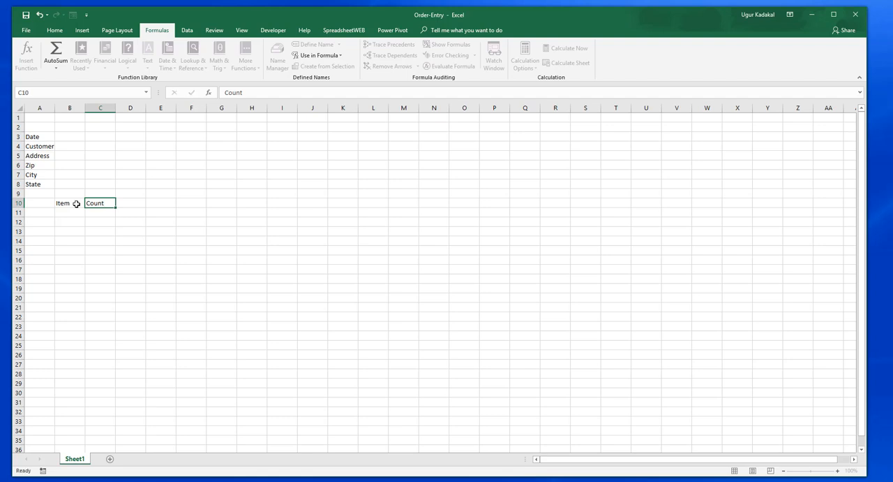
key("Tab")
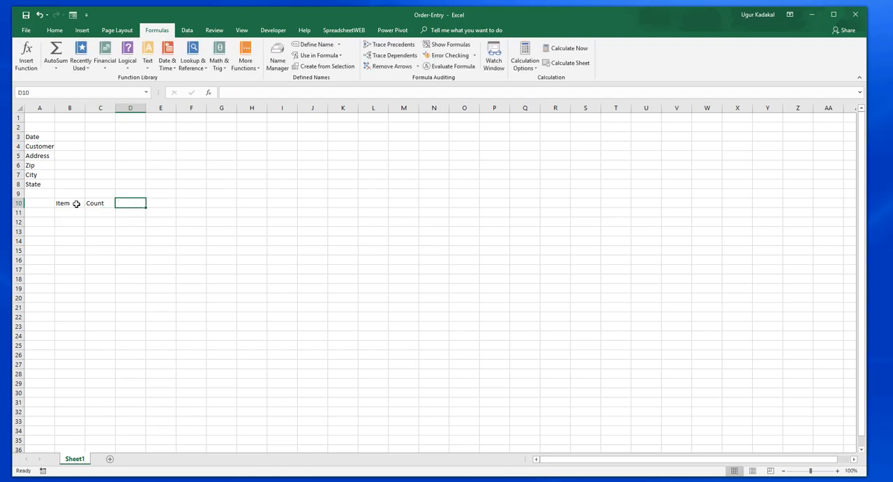
Step: Add the headers Price in D10 and Total in E10 to the order table
type("Price")
key("Return")
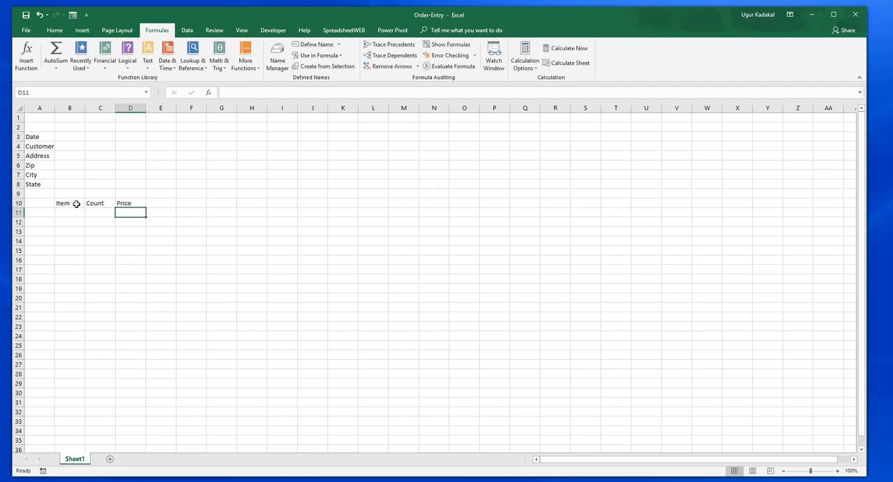
key("Right")
key("Up")
type("Total")
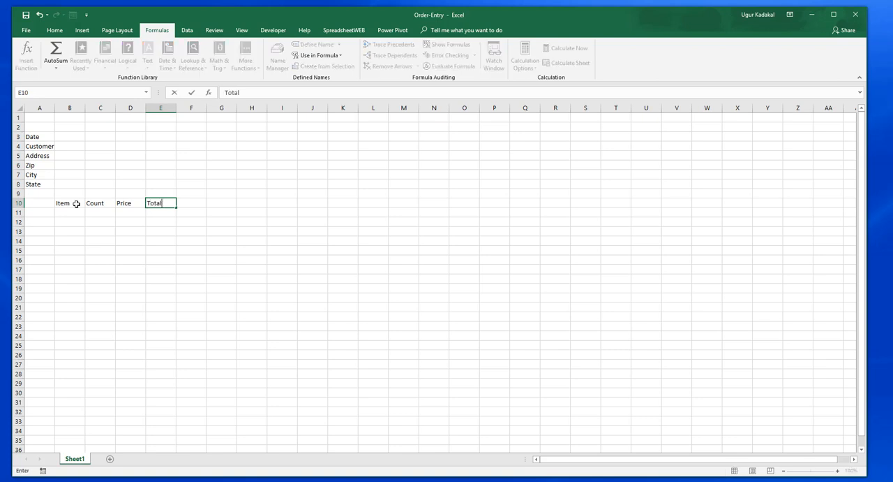
key("Return")
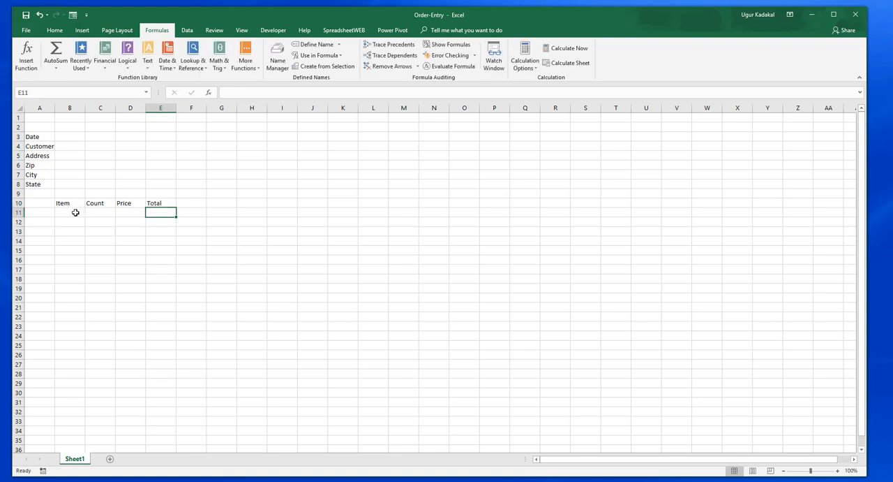
Step: Number the order table rows from 1 to 10 in A11:A20 by entering 1 and 2 and filling the series
left_click(76, 212)
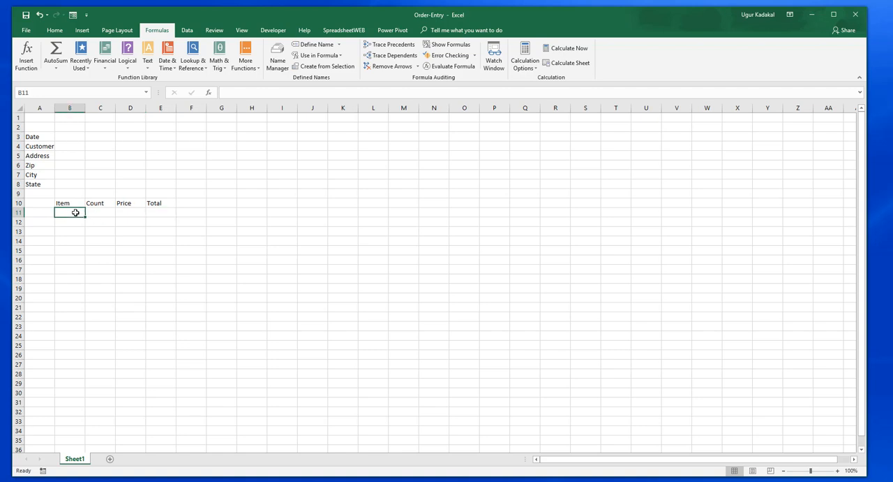
left_click(48, 213)
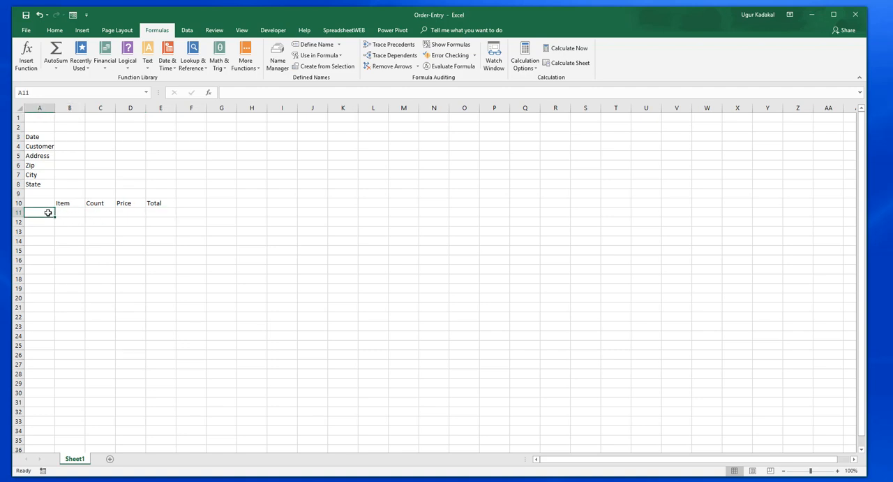
type("1")
key("Return")
type("2")
key("Return")
left_click_drag(48, 212, 64, 301)
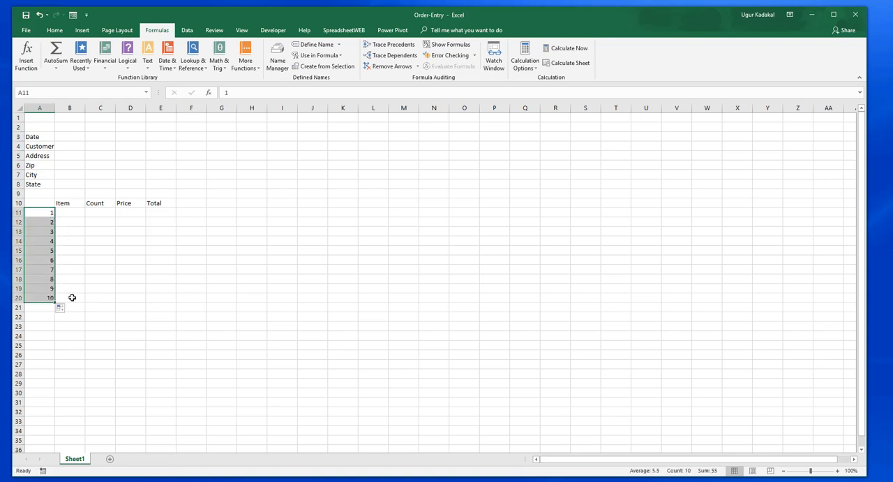
left_click(69, 297)
left_click(71, 212)
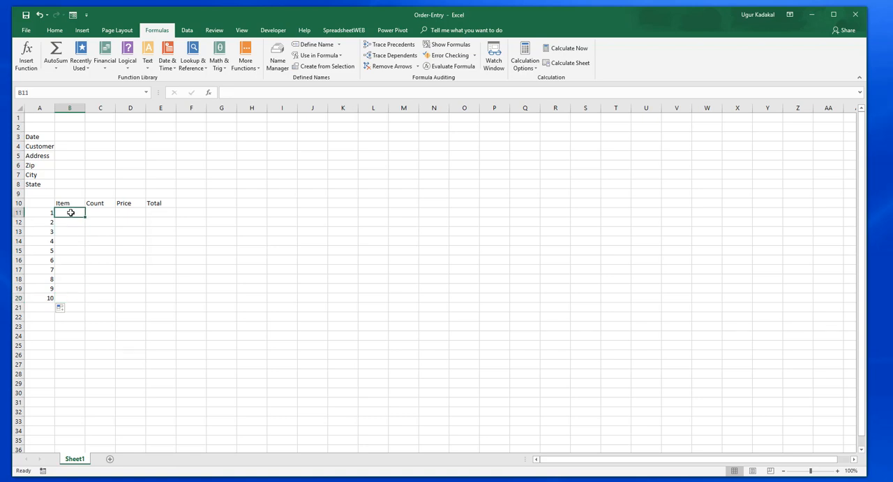
left_click(98, 212)
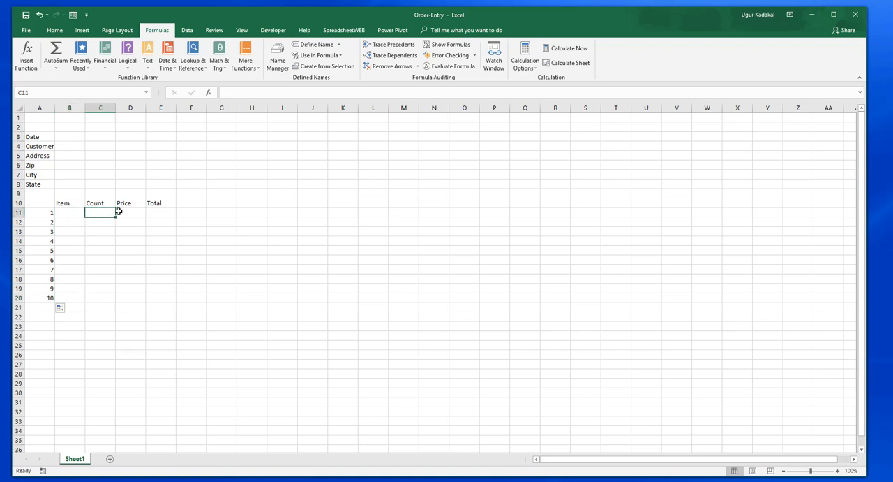
left_click(127, 212)
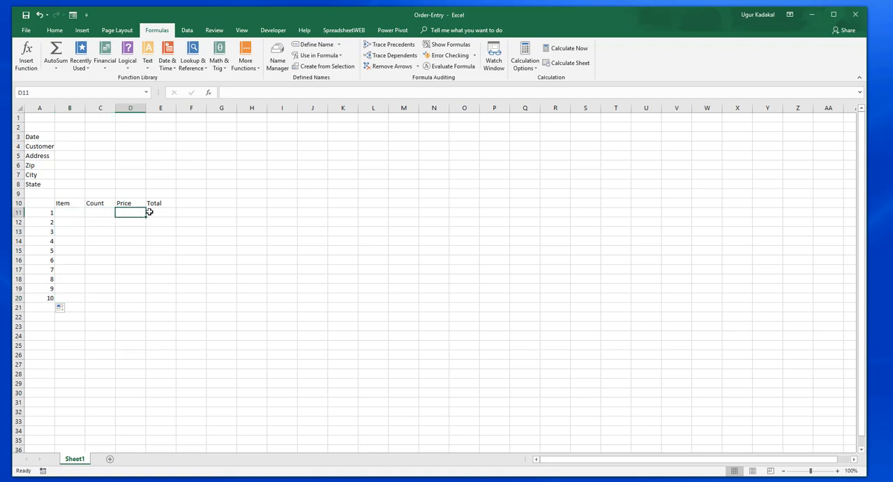
left_click(155, 212)
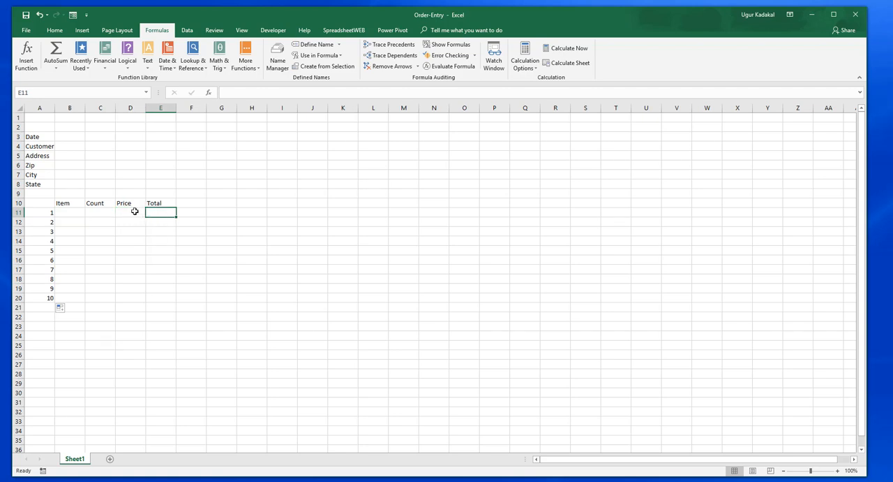
left_click(135, 211)
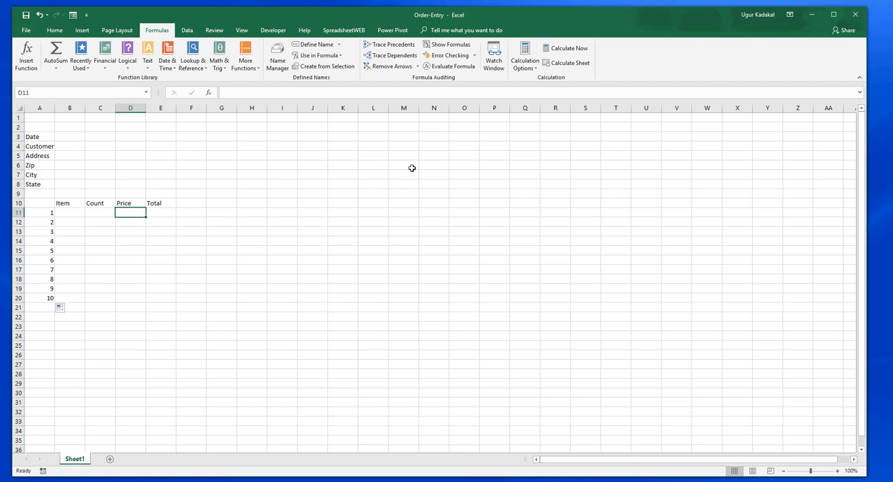
Step: Build an item list in P3:P22 by entering Item 01 and Item 02 and filling the series down to Item 20
left_click(497, 136)
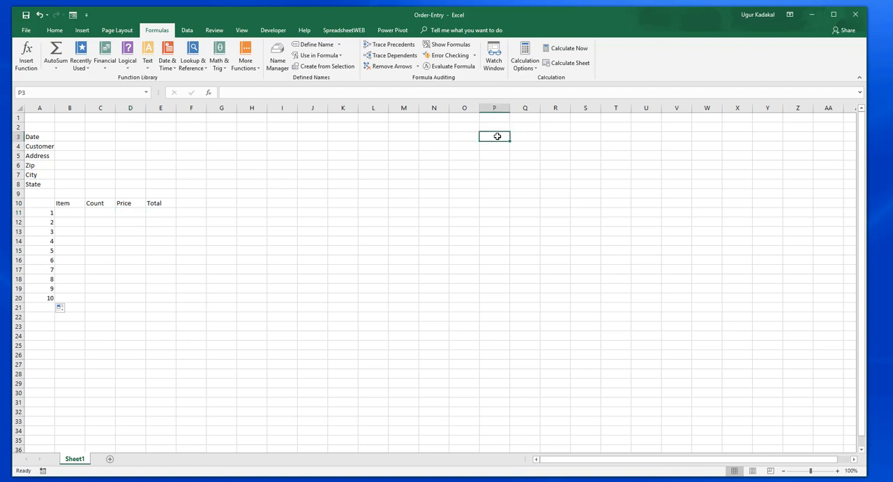
type("Item")
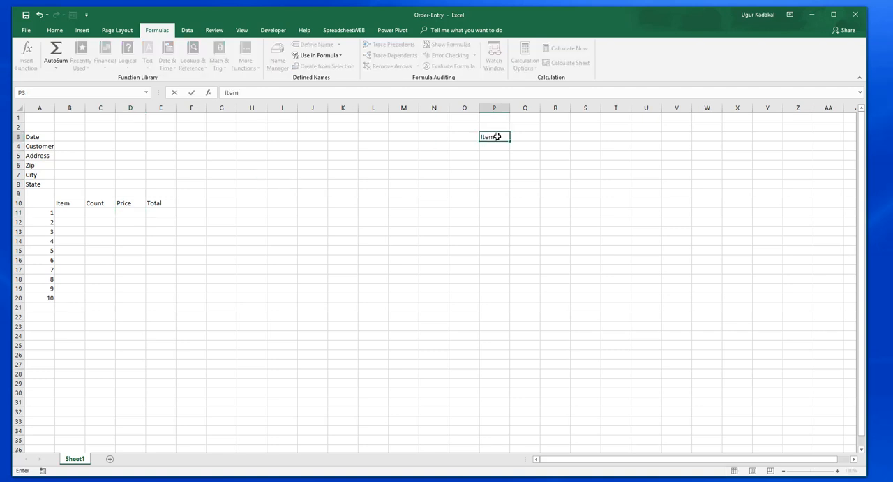
type(" 01")
key("Return")
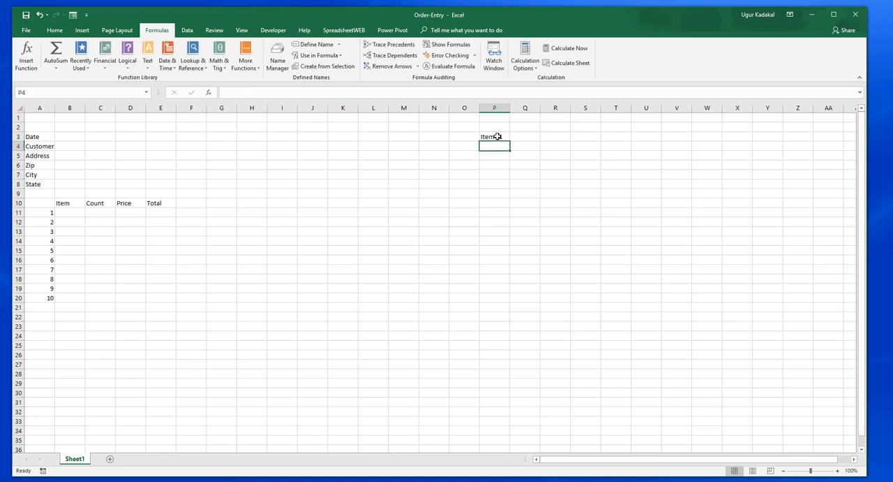
type("Item 01")
key("BackSpace")
type("2")
key("Return")
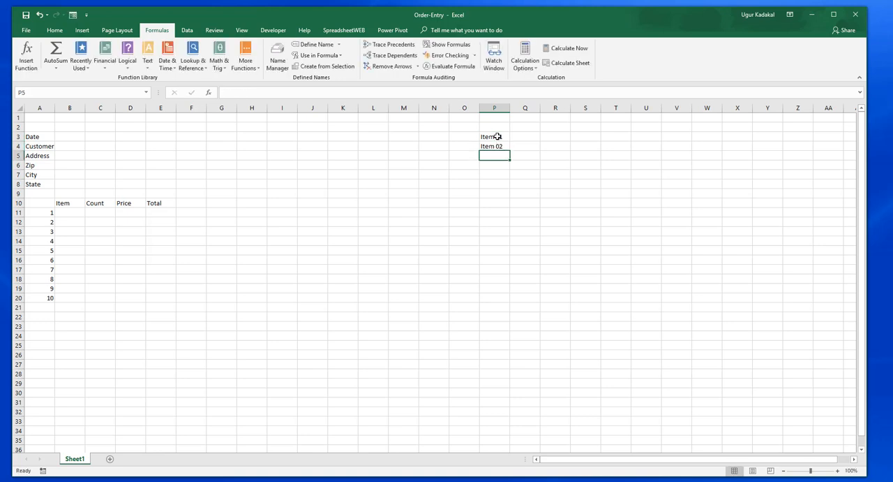
left_click_drag(497, 136, 506, 319)
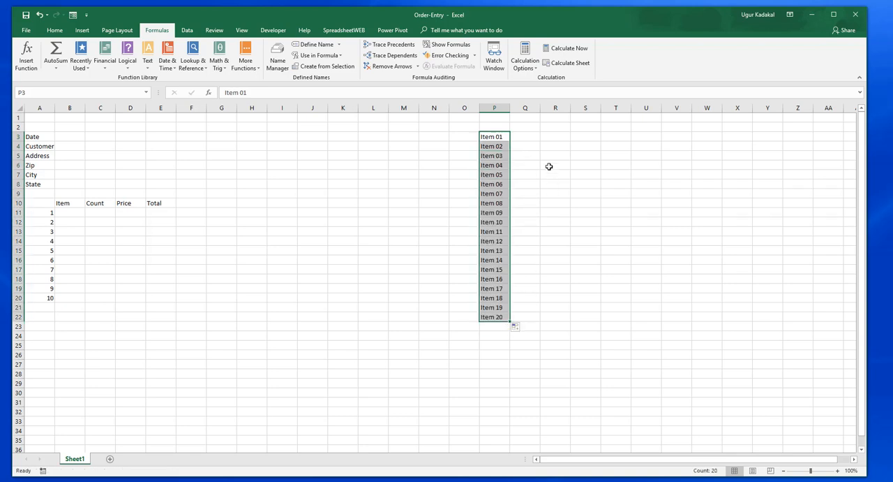
Step: Enter =RANDBETWEEN(100,1000) in Q3 and fill it down to Q22 to give every listed item a price
left_click(529, 137)
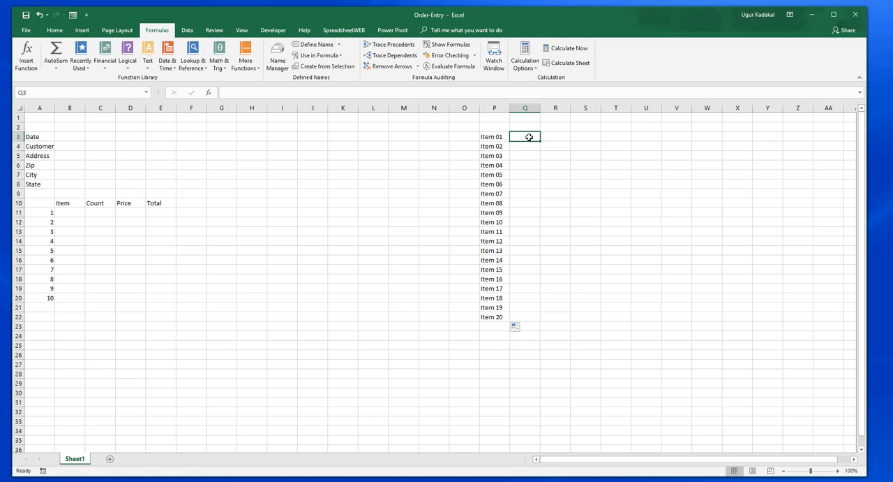
type("=RAND")
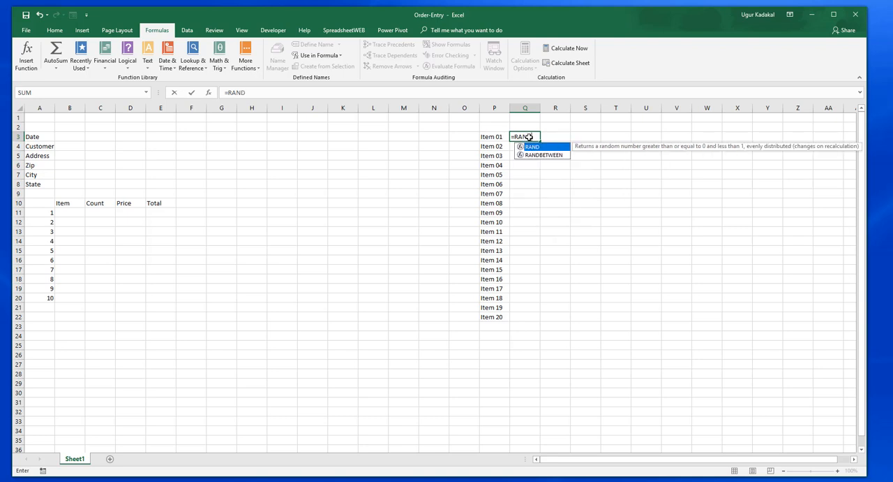
type("BE")
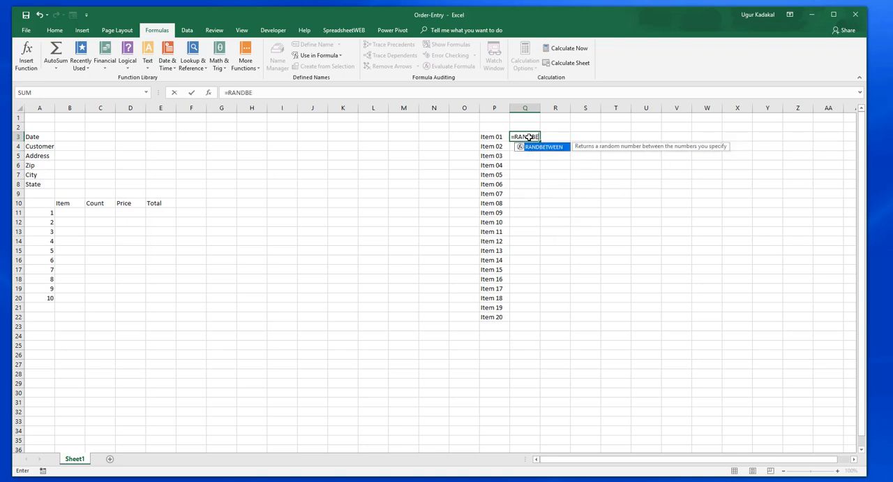
type("TWEEN(")
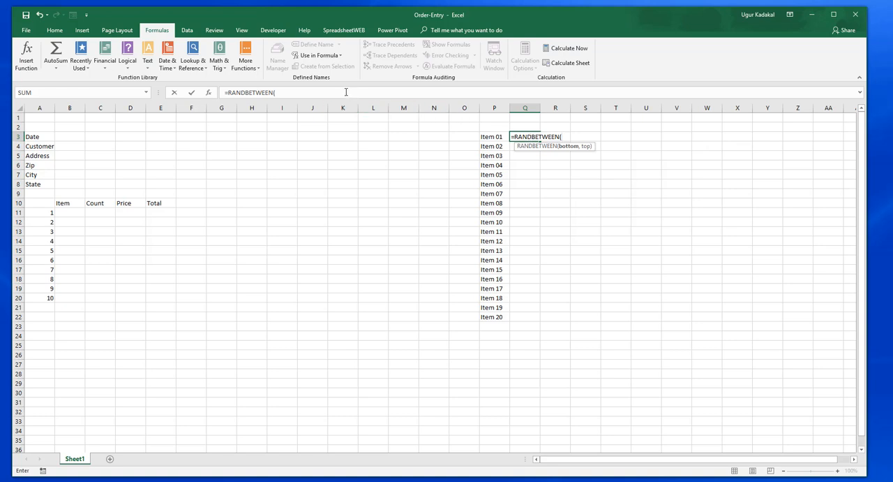
left_click(346, 91)
type("100")
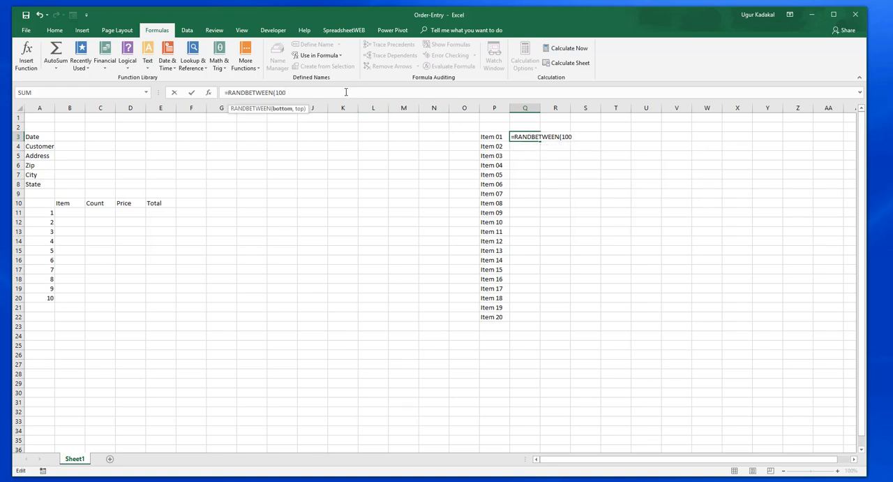
type(",1000)")
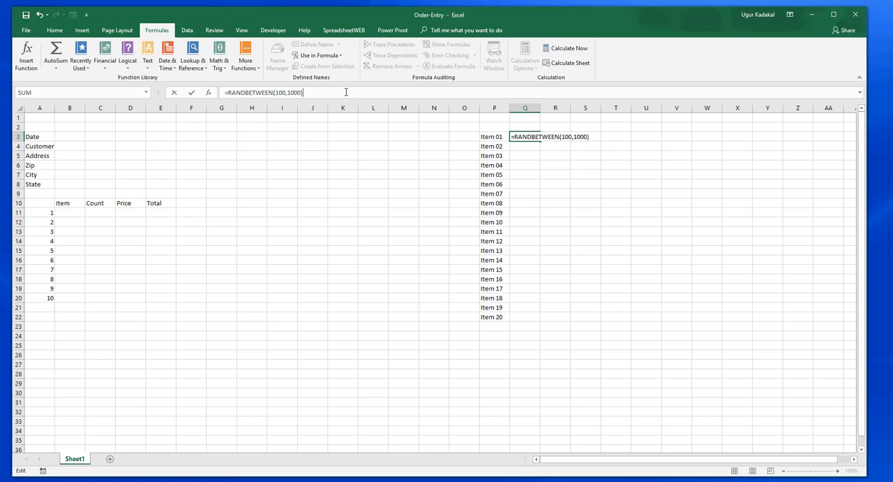
key("Return")
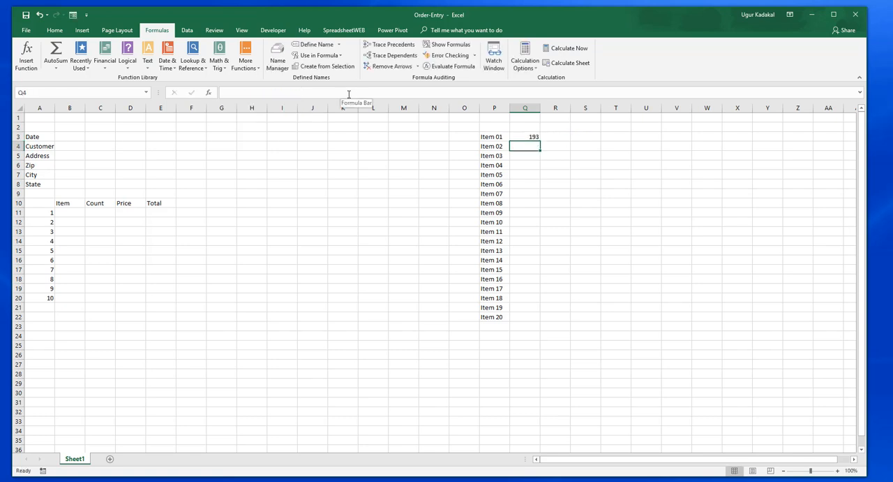
left_click(528, 135)
left_click_drag(539, 141, 539, 320)
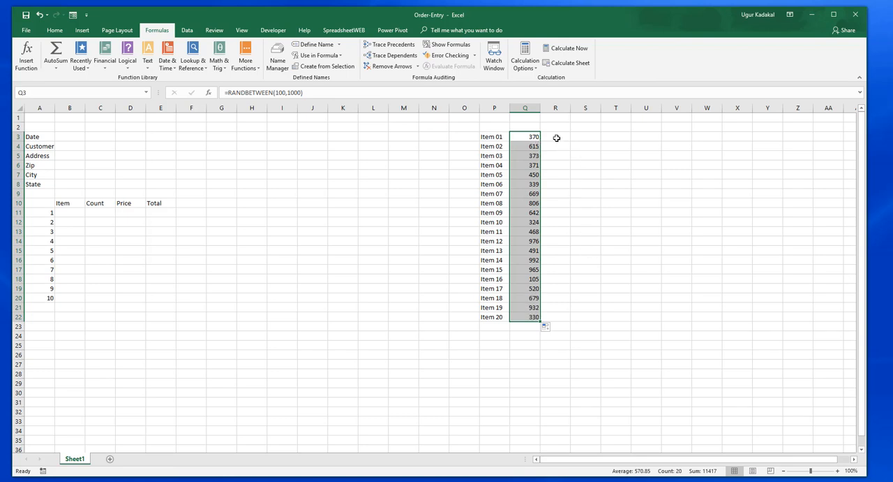
Step: Replace the random price formulas in Q3:Q22 with their static values
key("ctrl+c")
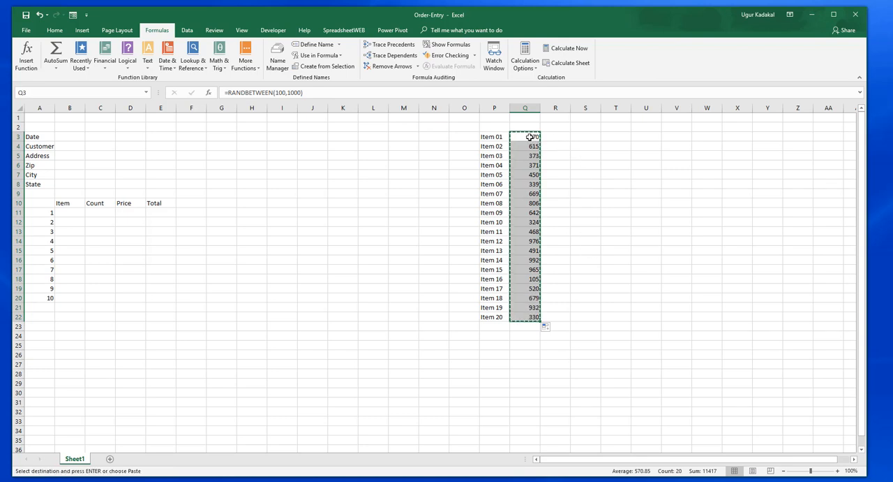
right_click(532, 137)
left_click(570, 182)
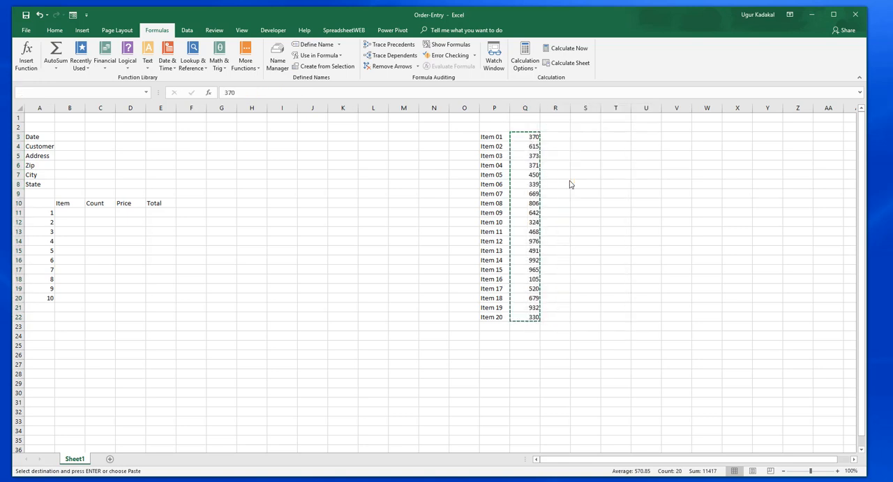
left_click(628, 184)
key("Escape")
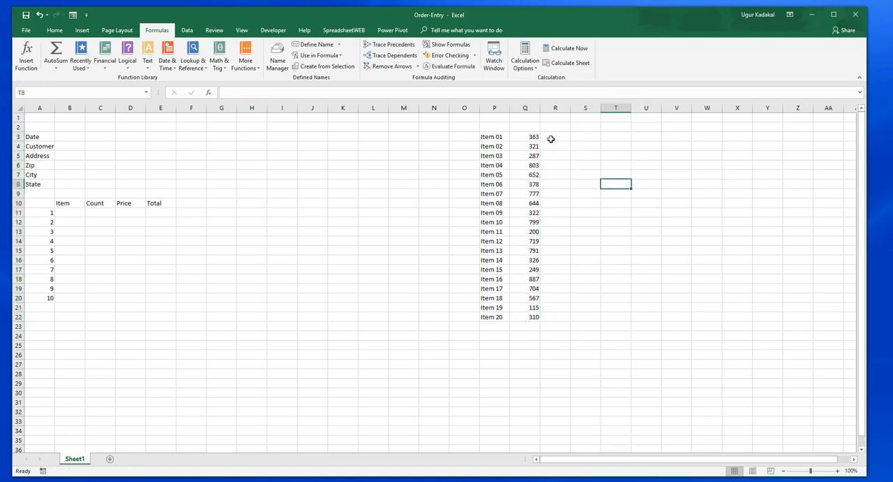
Step: Name the item and price range P3:Q22 Items
left_click_drag(496, 137, 519, 318)
left_click(71, 93)
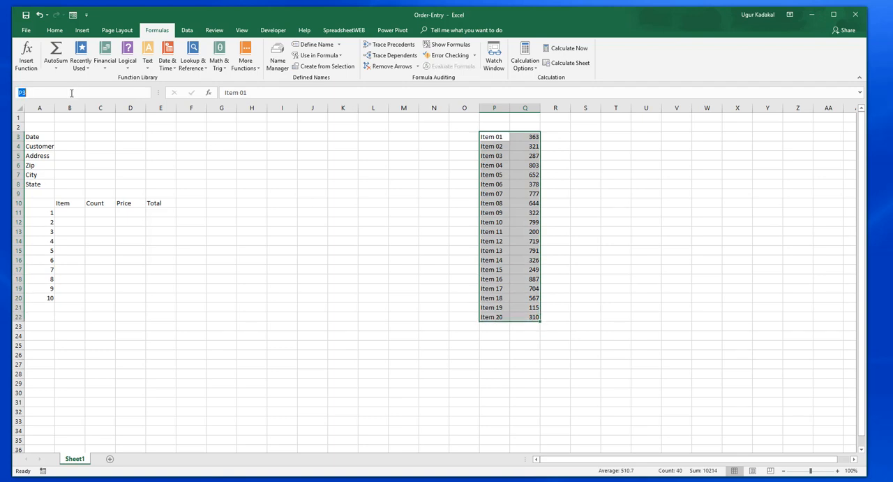
type("Items")
key("Return")
left_click(75, 212)
Step: Name the item list range P3:P22 Products
left_click_drag(497, 137, 494, 317)
left_click(53, 93)
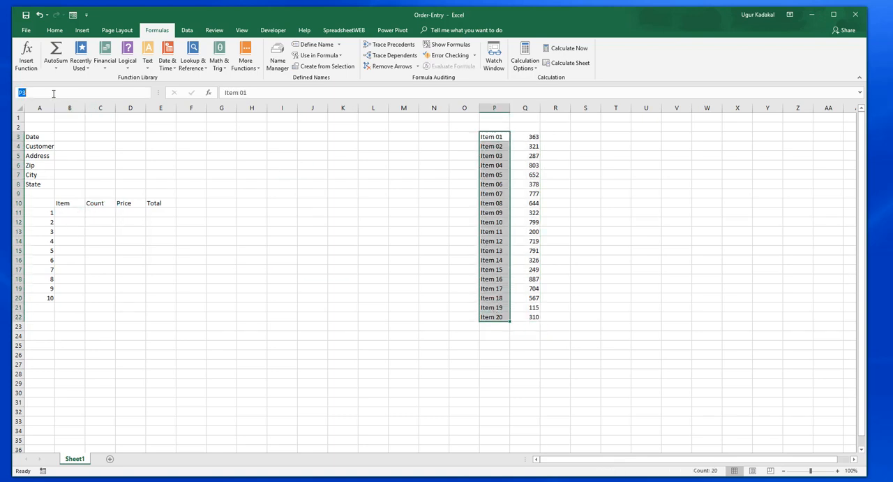
type("Products")
key("Return")
Step: Start a data validation rule for B11 that allows values from a List
left_click(74, 210)
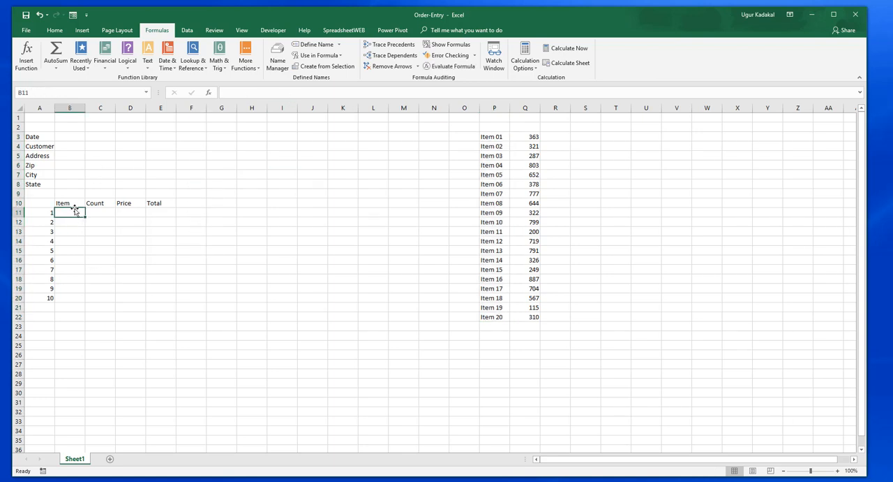
left_click(187, 31)
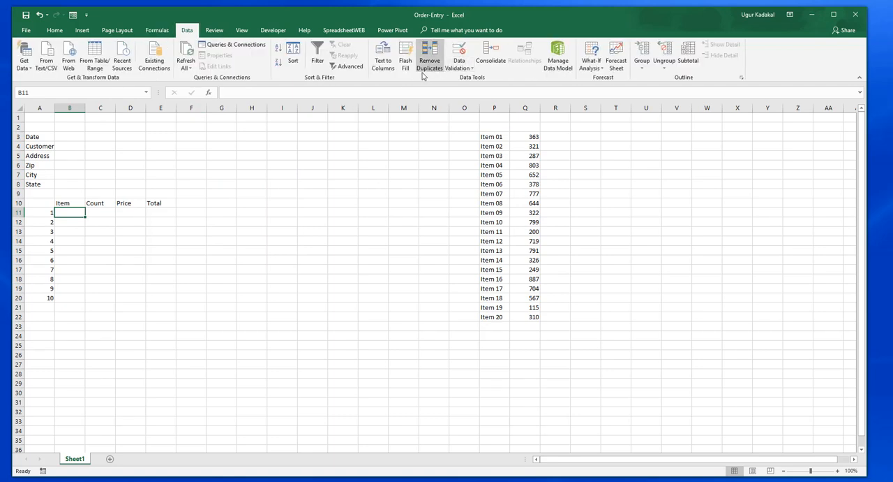
left_click(460, 64)
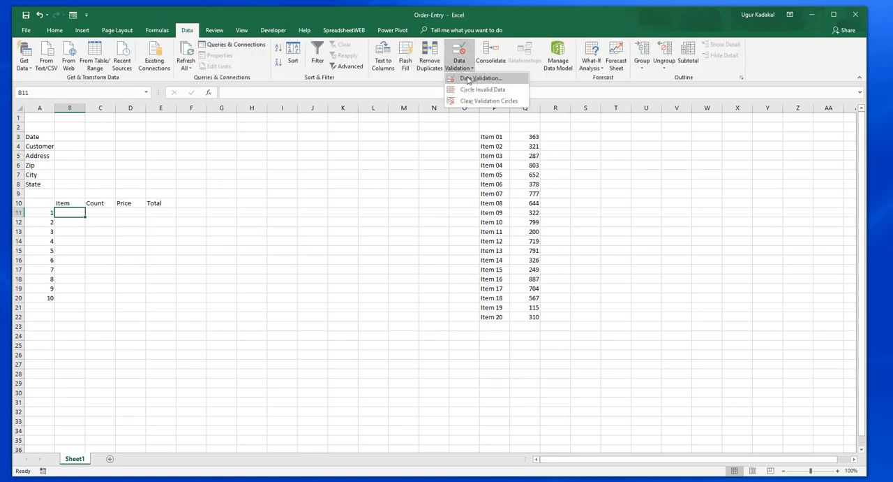
left_click(469, 80)
left_click(516, 132)
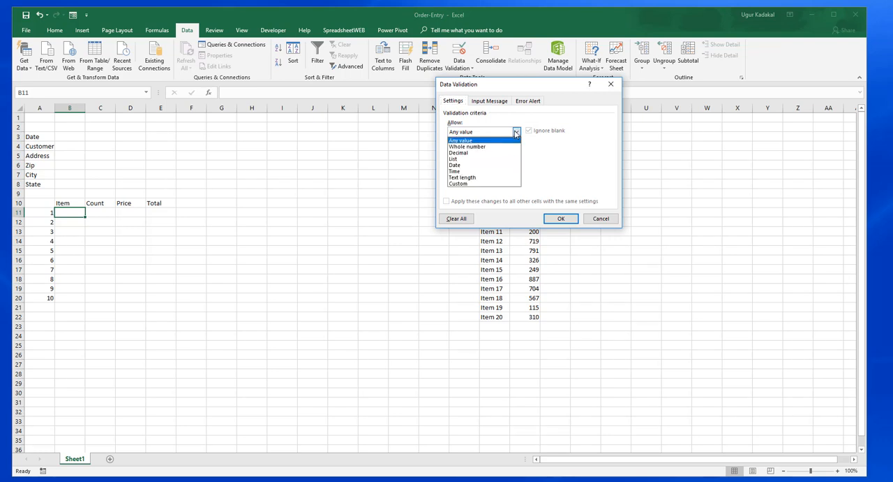
left_click(458, 159)
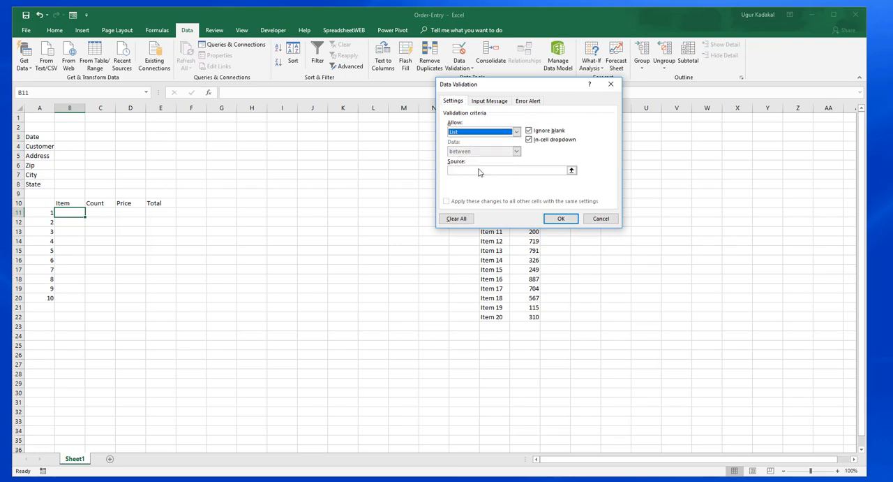
Step: Set the validation source to =Products, apply the rule to B11 and check its dropdown choices
left_click(571, 171)
left_click(571, 172)
left_click_drag(493, 137, 492, 316)
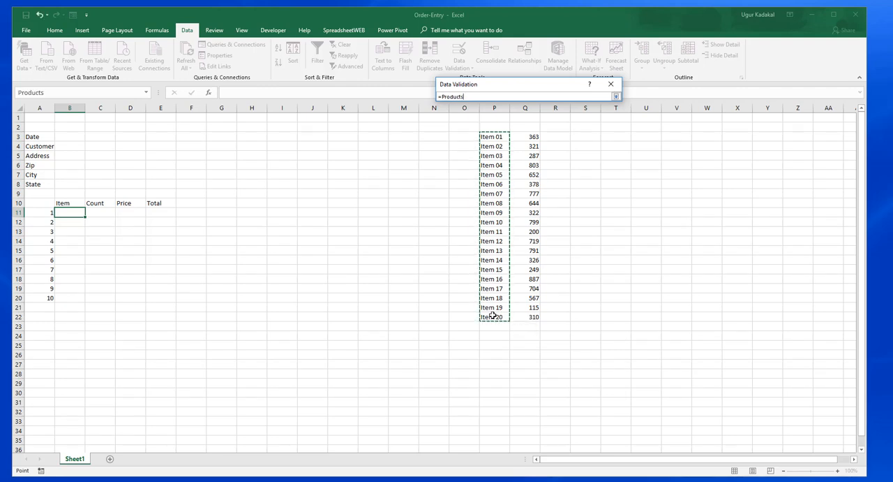
key("Return")
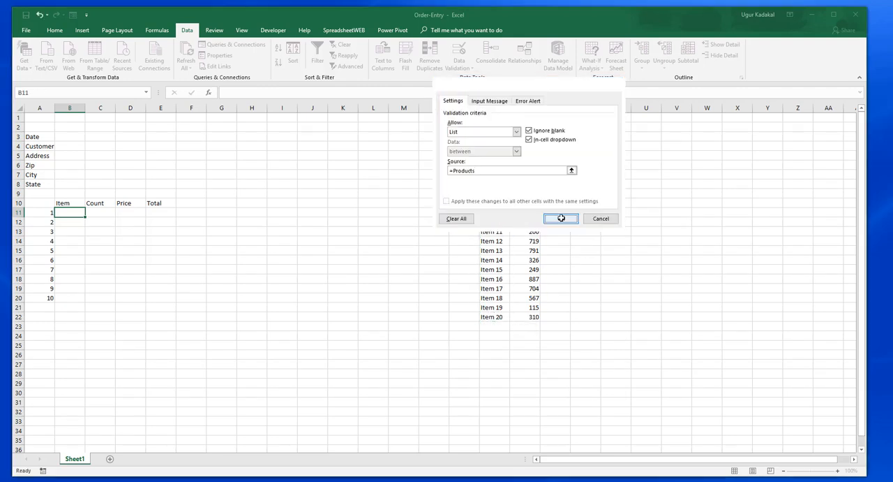
left_click(562, 219)
left_click(89, 213)
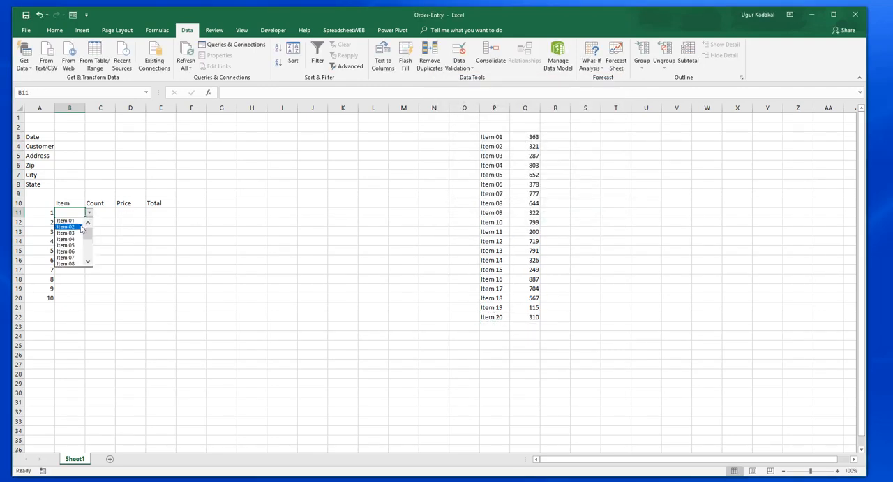
left_click(154, 219)
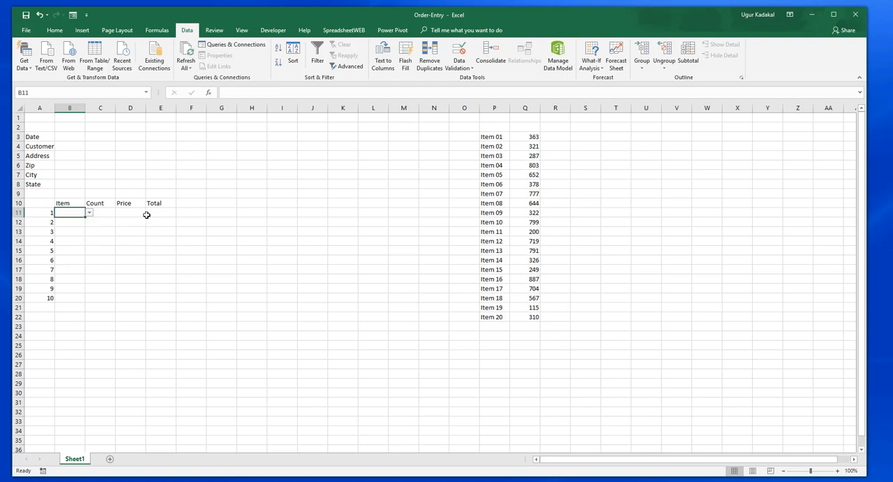
Step: Copy the item dropdown from B11 down to B20 and check several of the filled cells
left_click_drag(85, 217, 81, 302)
left_click(74, 224)
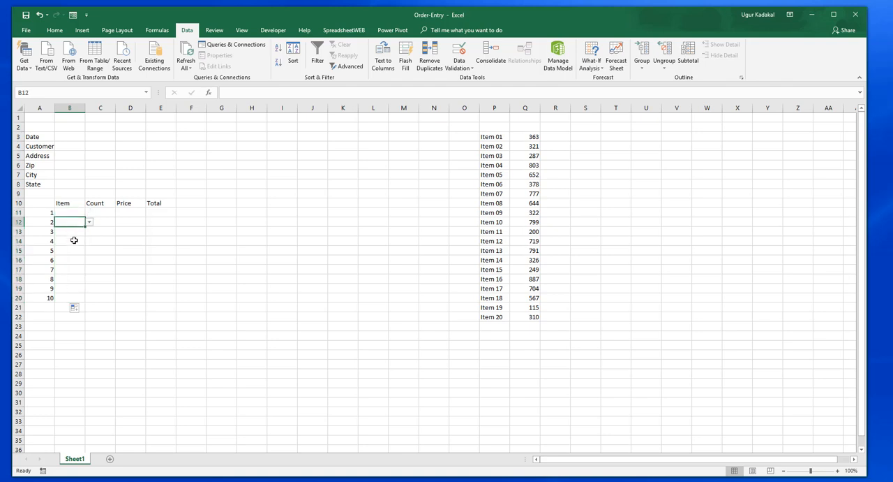
left_click(74, 241)
left_click(74, 269)
left_click(72, 212)
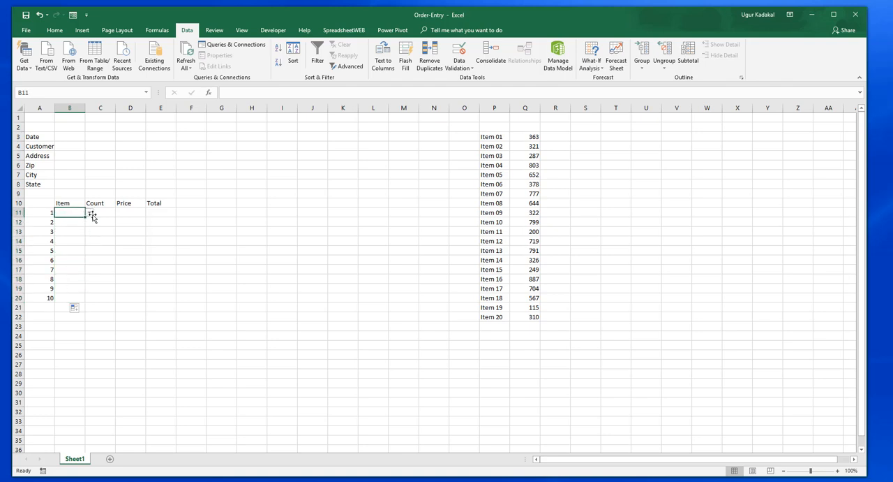
left_click(107, 212)
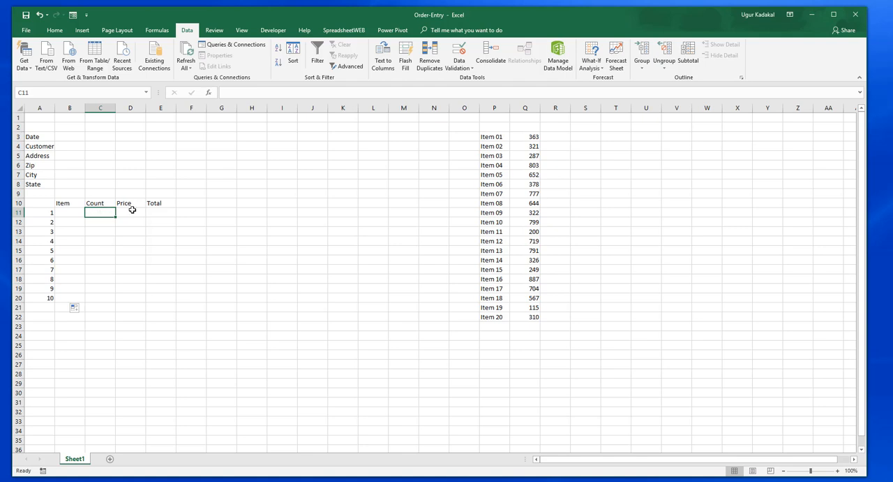
left_click(131, 212)
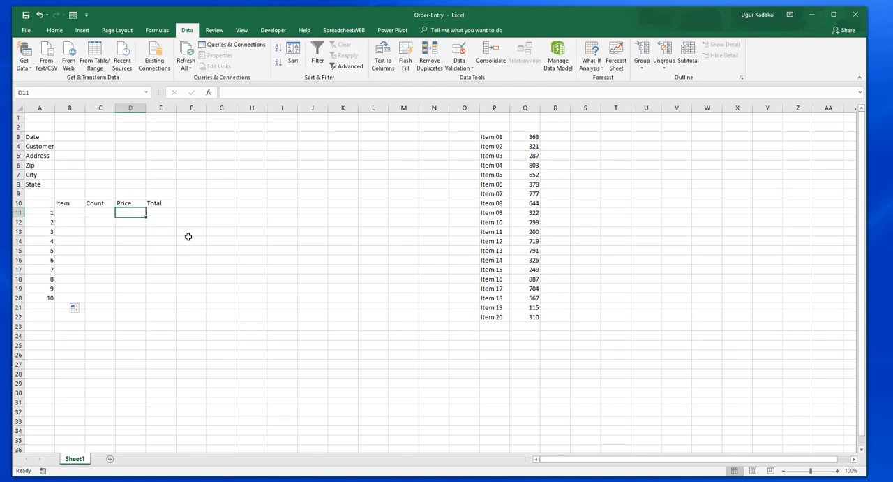
left_click(69, 212)
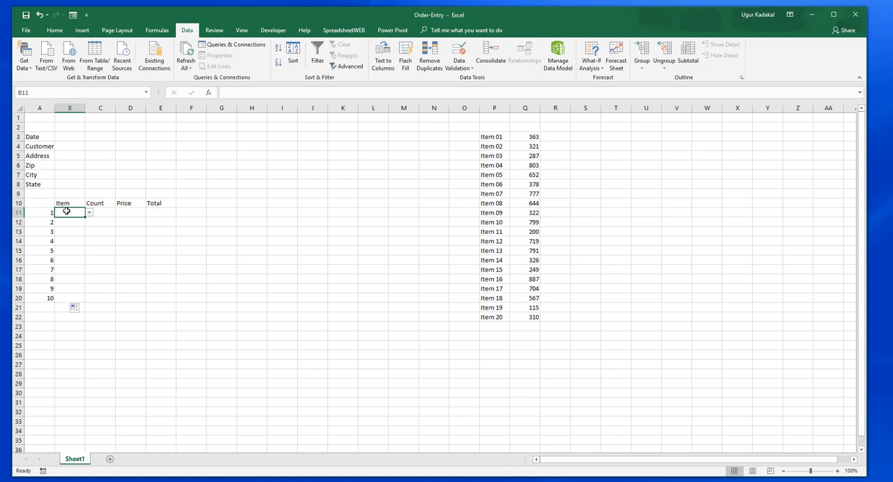
left_click(137, 212)
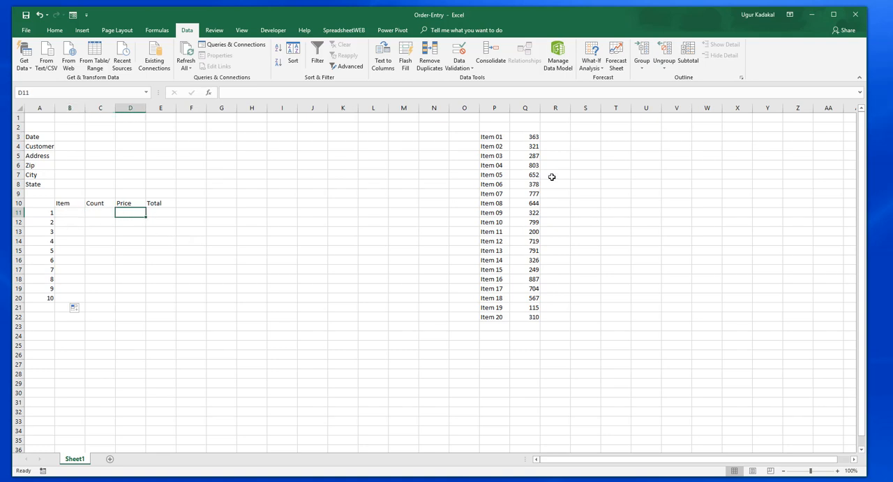
left_click_drag(494, 137, 522, 316)
Step: Enter the price lookup formula =VLOOKUP(B11,Items,2,FALSE) in cell D11
left_click(127, 213)
type("=VLOO")
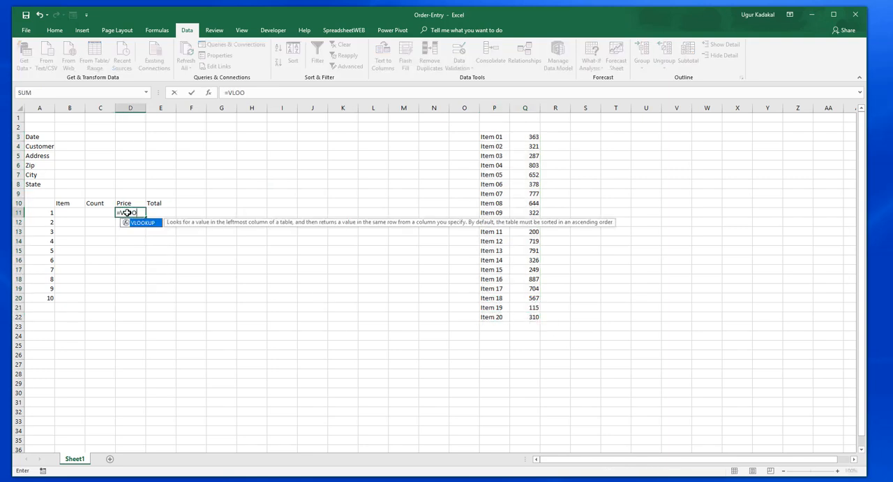
type("KUP(")
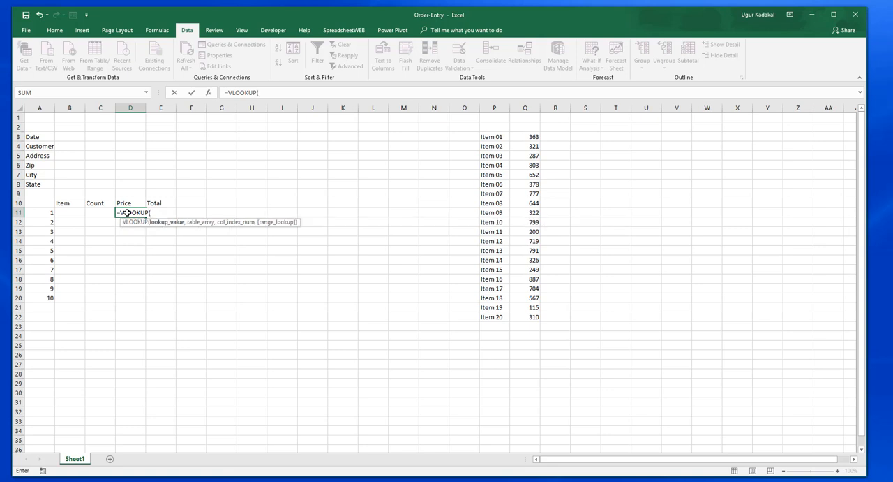
left_click(72, 212)
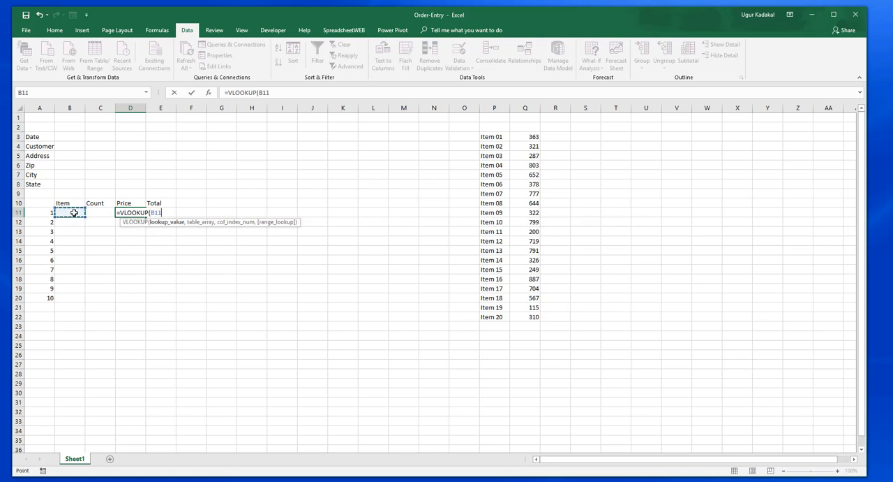
type(",")
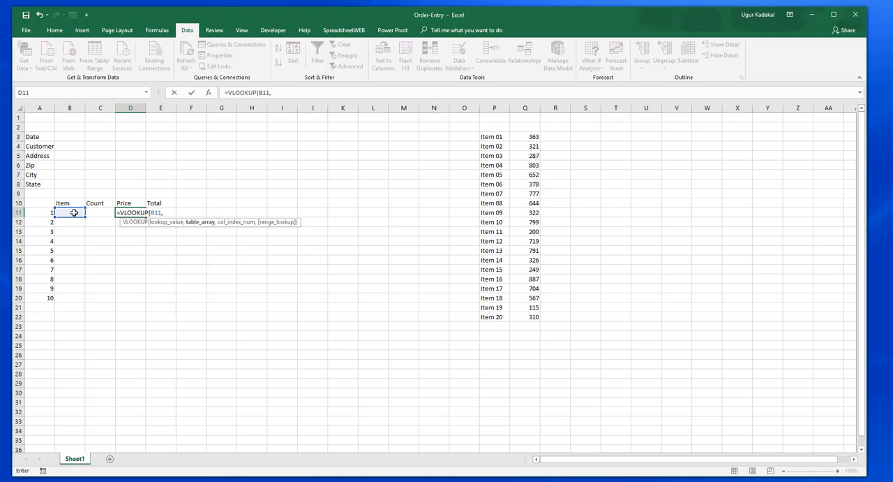
type("Items")
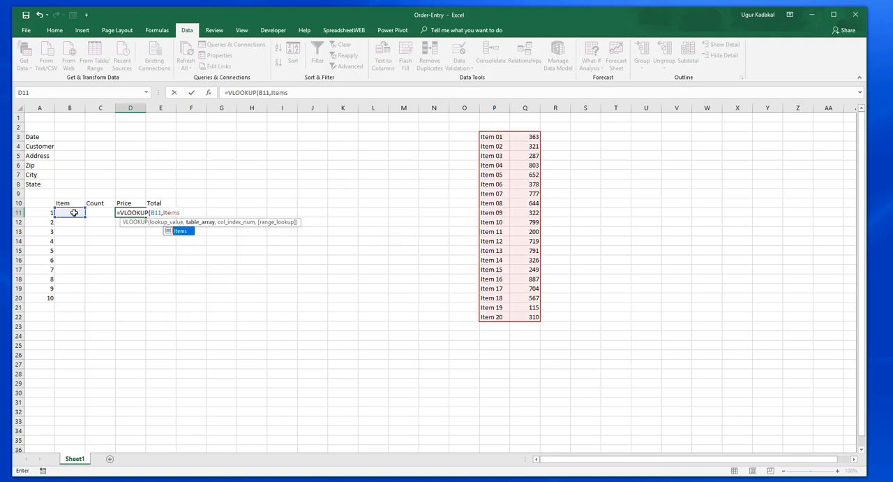
type(",")
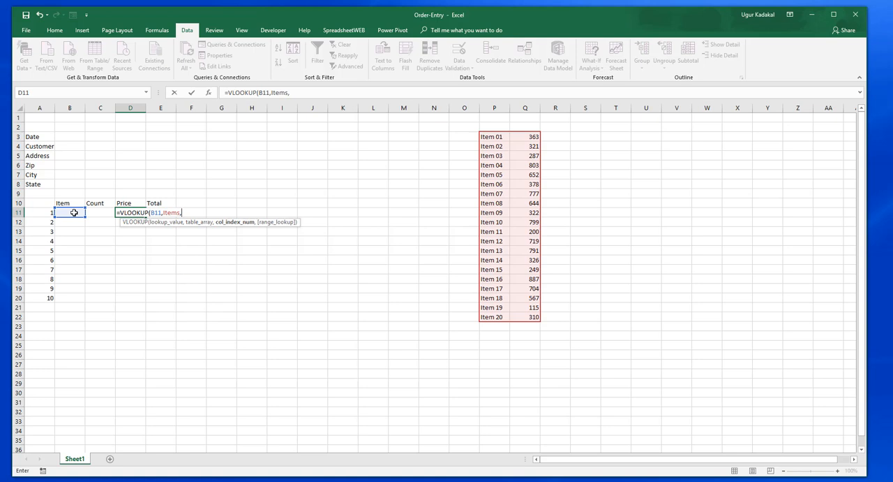
type("2,FALSE)")
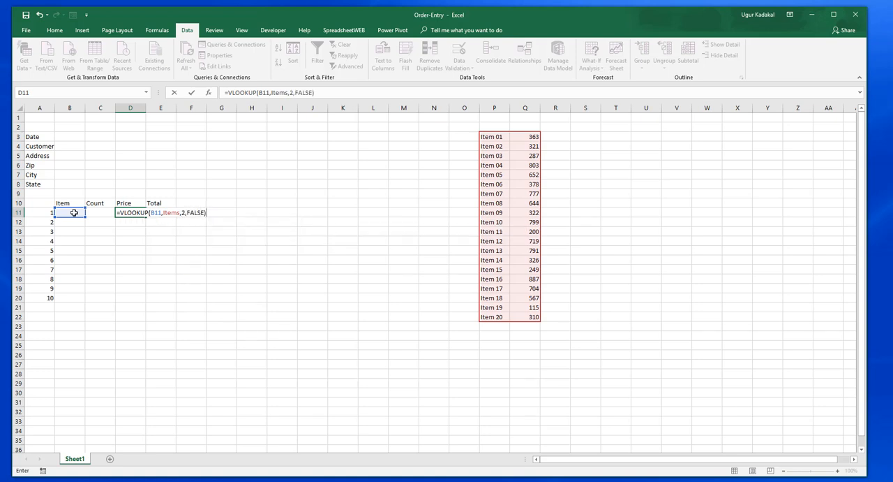
key("Return")
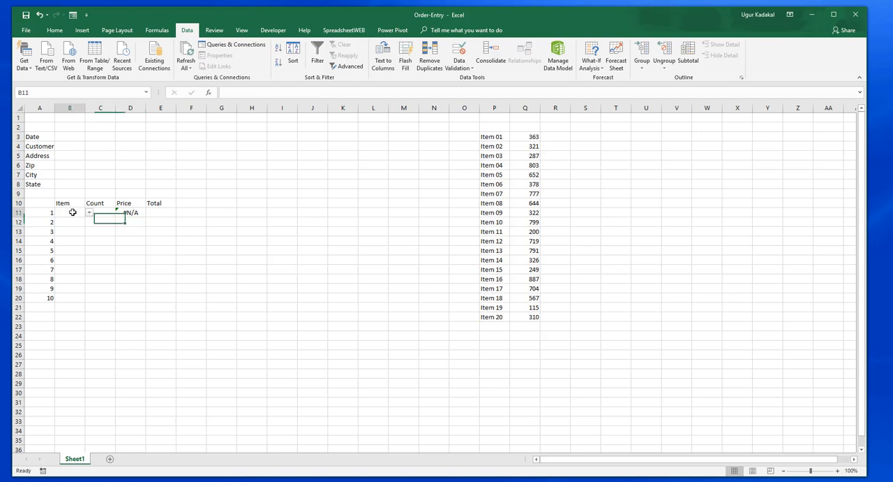
Step: Test the price lookup by choosing Item 03 and Item 08 in B11, and fill D11's formula down to D20
left_click(72, 212)
left_click(89, 212)
left_click(75, 235)
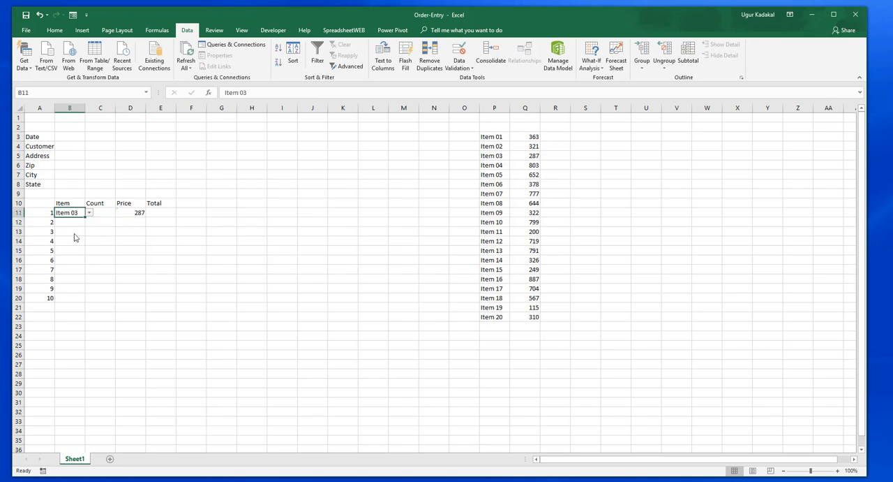
left_click(89, 212)
left_click(70, 251)
left_click(136, 213)
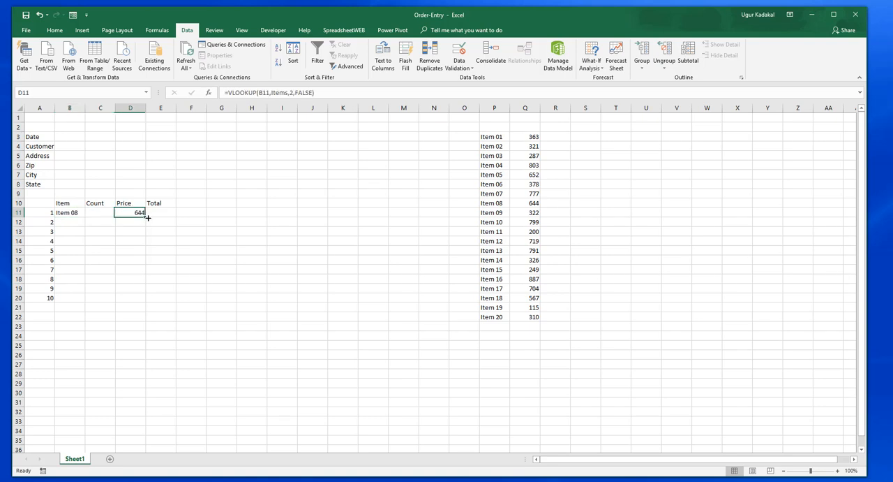
left_click_drag(145, 217, 141, 304)
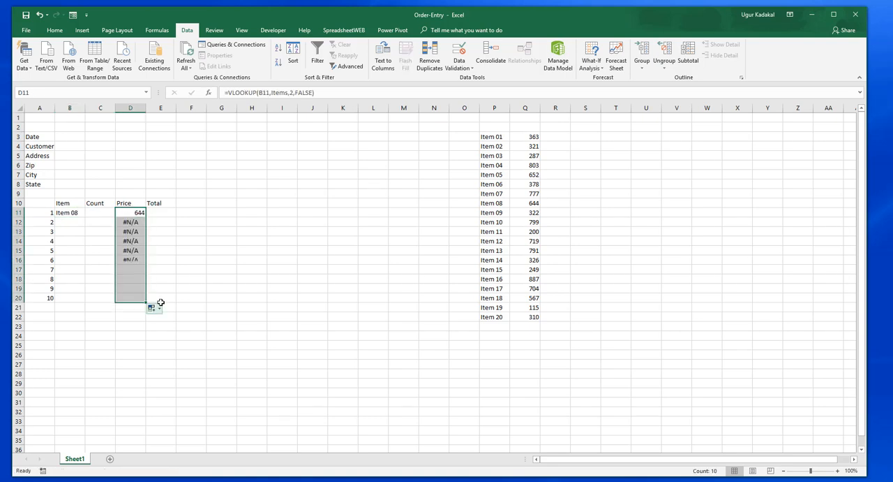
Step: Change D11's formula to =IFERROR(VLOOKUP(B11,Items,2,FALSE),"") and refill it down to D20
left_click(133, 214)
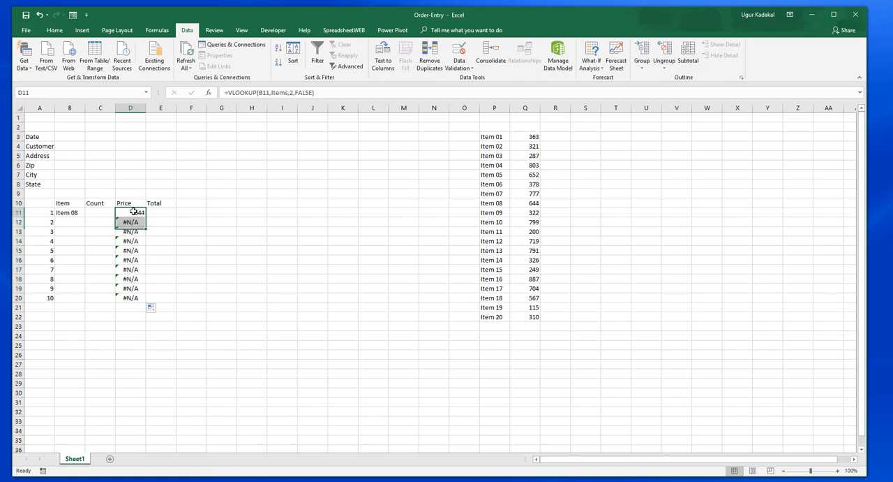
left_click(228, 94)
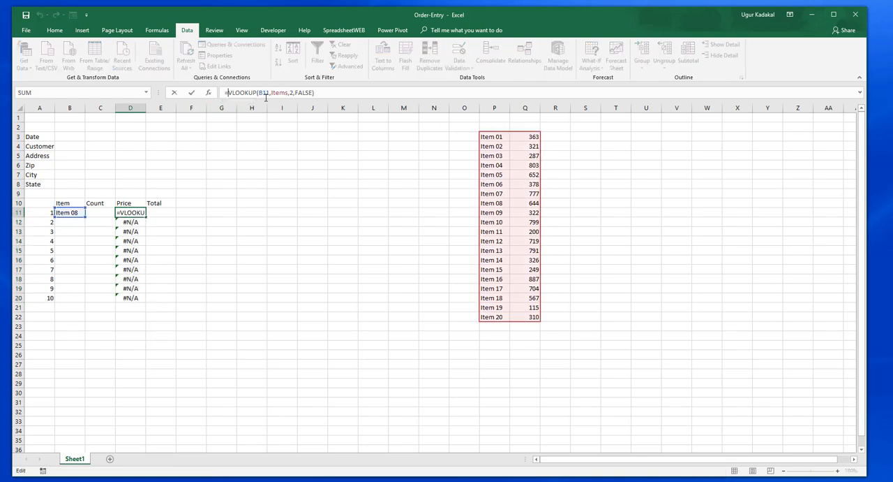
type("IFERROR")
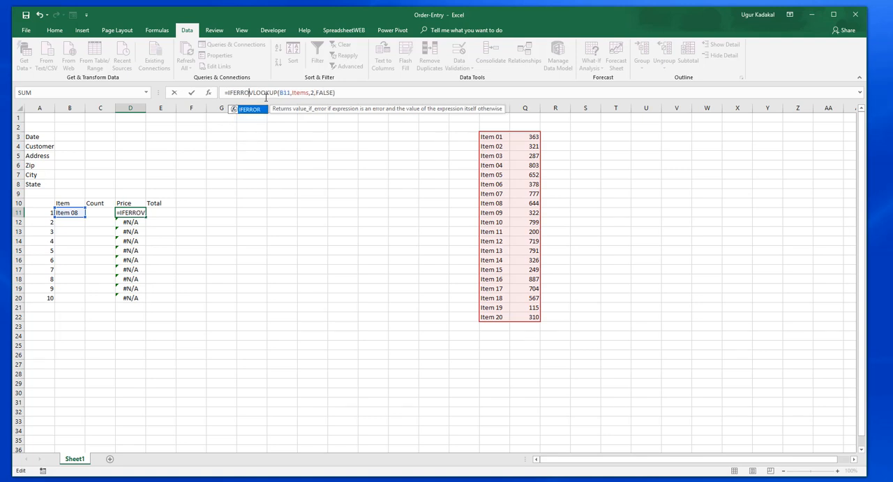
type("(")
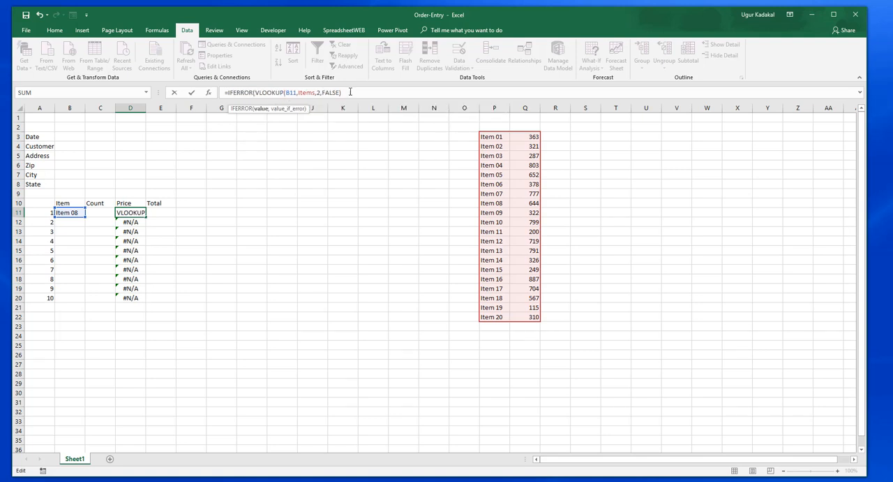
type(",\"\")")
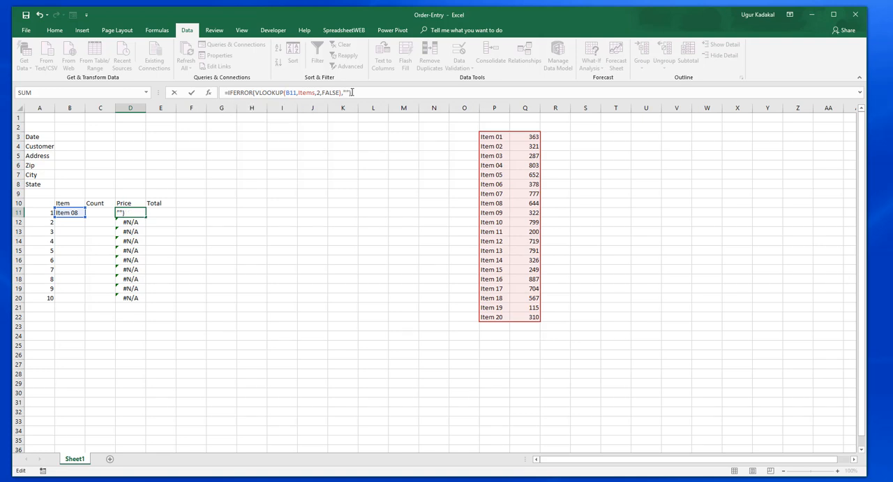
key("Return")
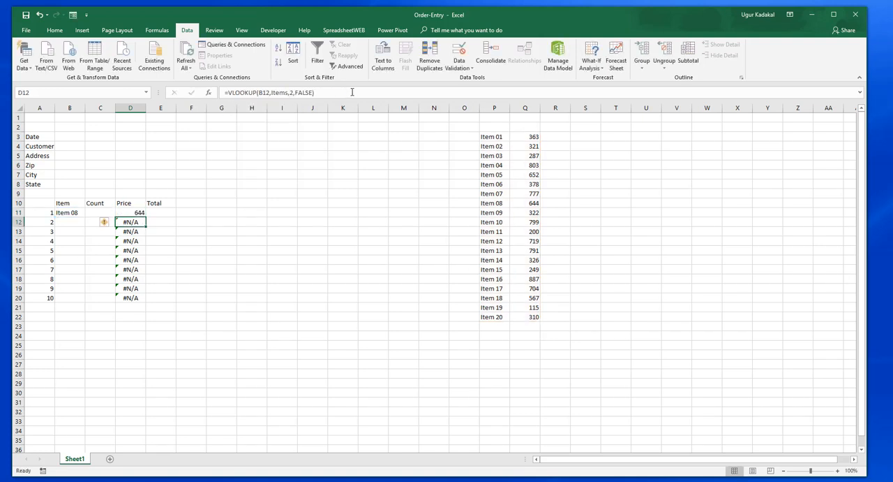
left_click(138, 214)
double_click(145, 217)
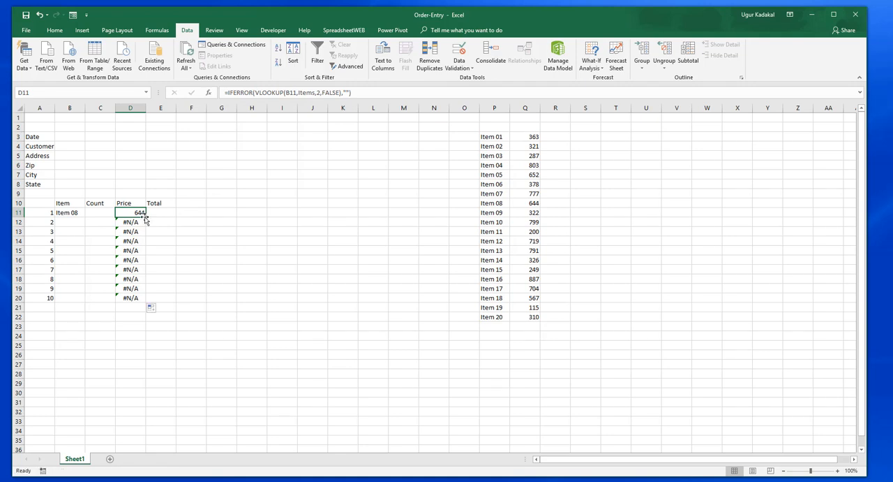
Step: Enter the total formula =C11*D11 in E11 and fill it down to E20
left_click(159, 213)
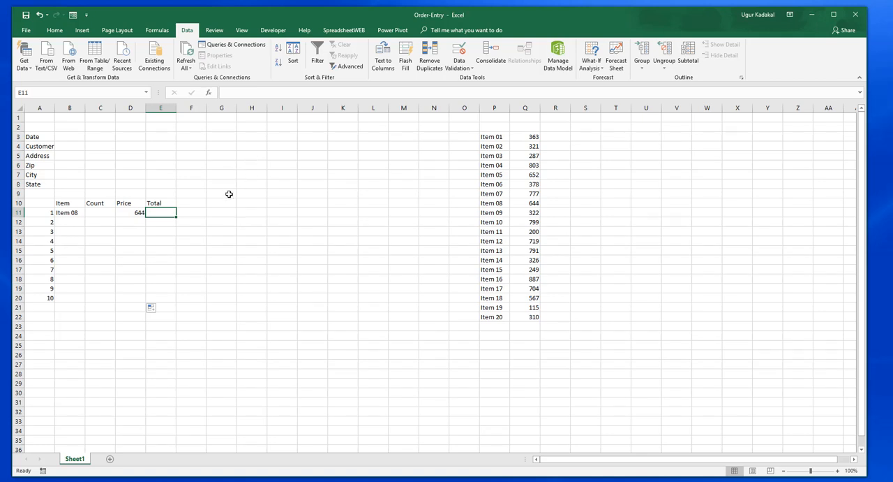
type("=")
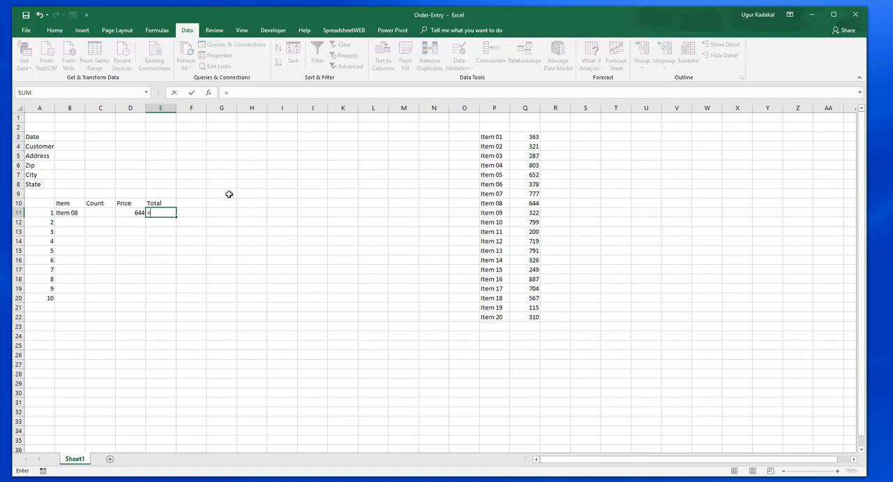
left_click(104, 213)
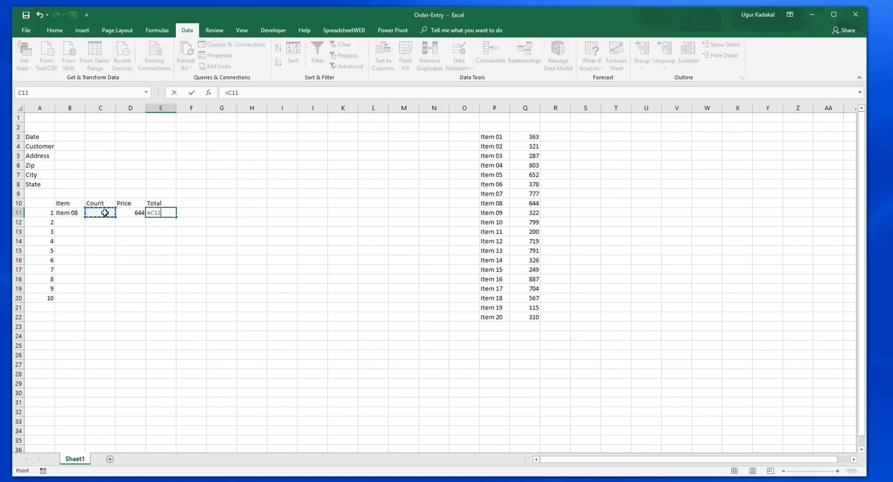
type("*")
left_click(130, 213)
key("Return")
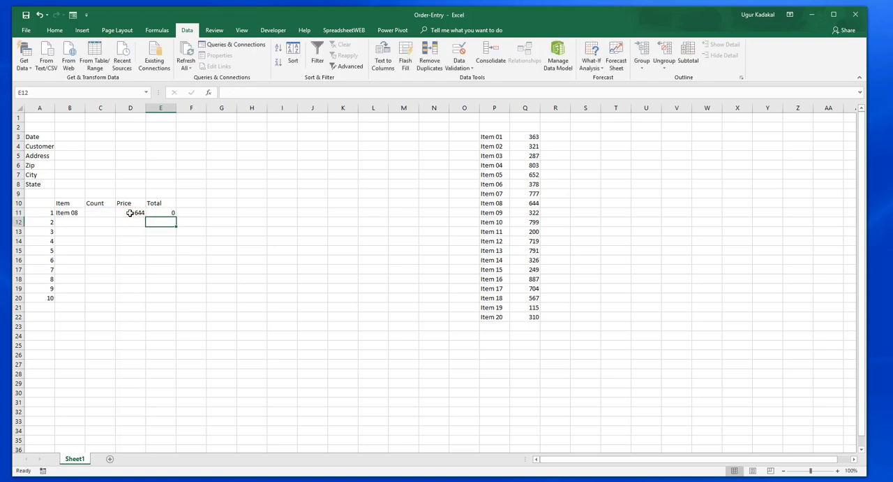
left_click(171, 213)
left_click_drag(175, 217, 175, 300)
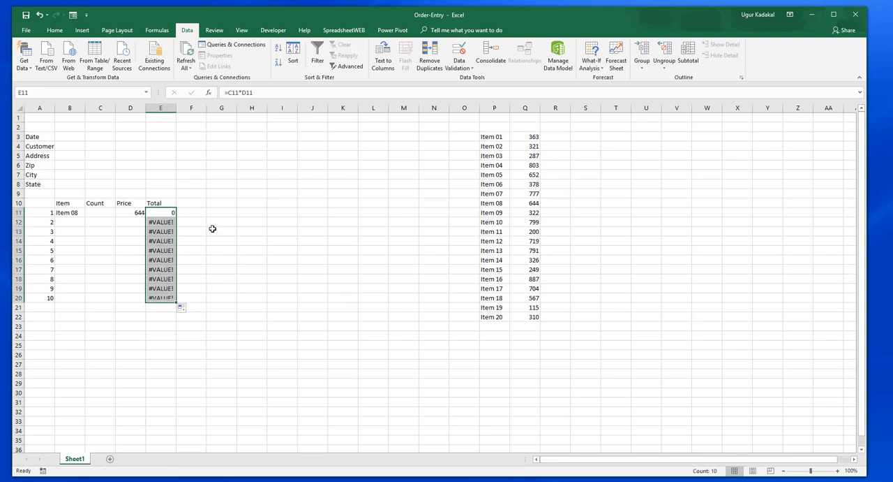
Step: Change E11's formula to =IFERROR(C11*D11,"") and refill it down to E20
left_click(163, 212)
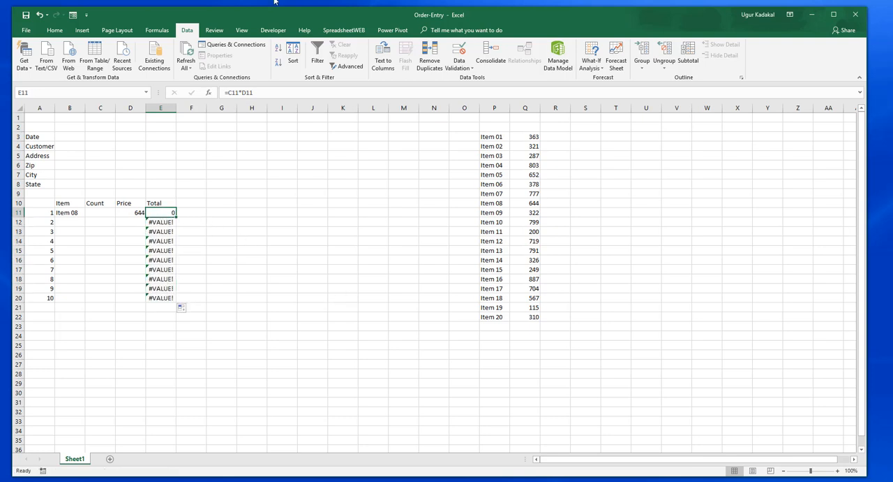
left_click(230, 92)
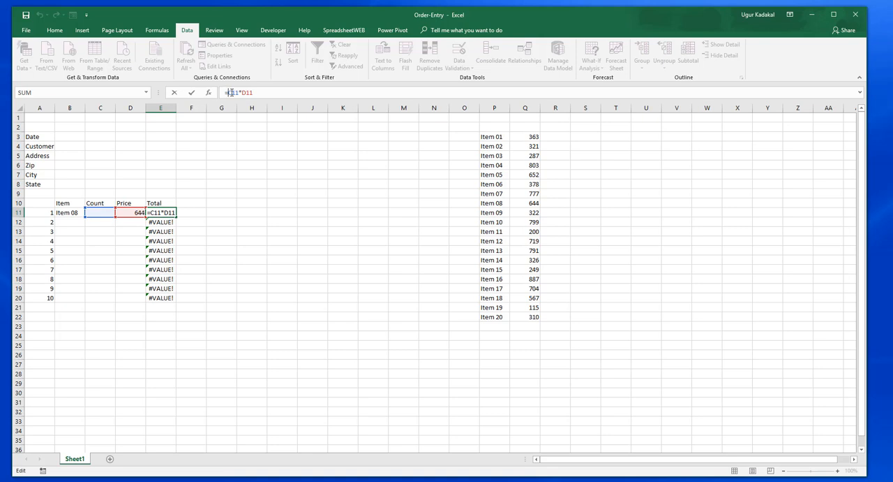
type("IF")
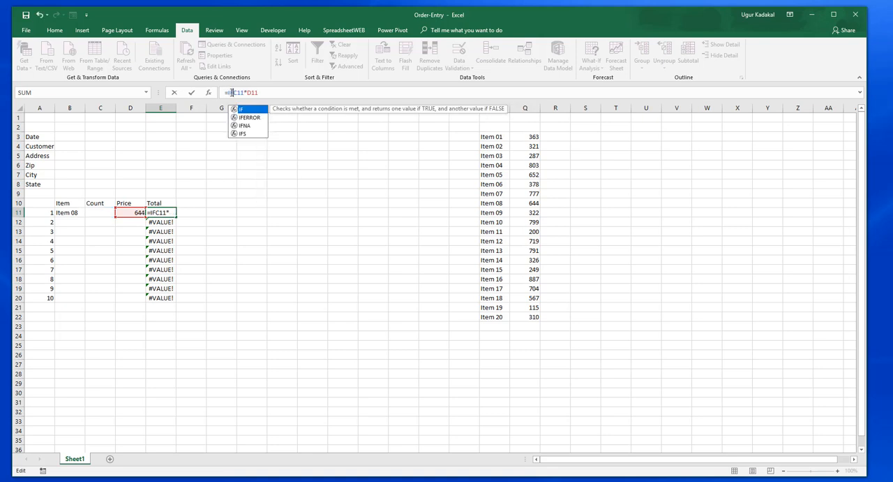
type("ERROR")
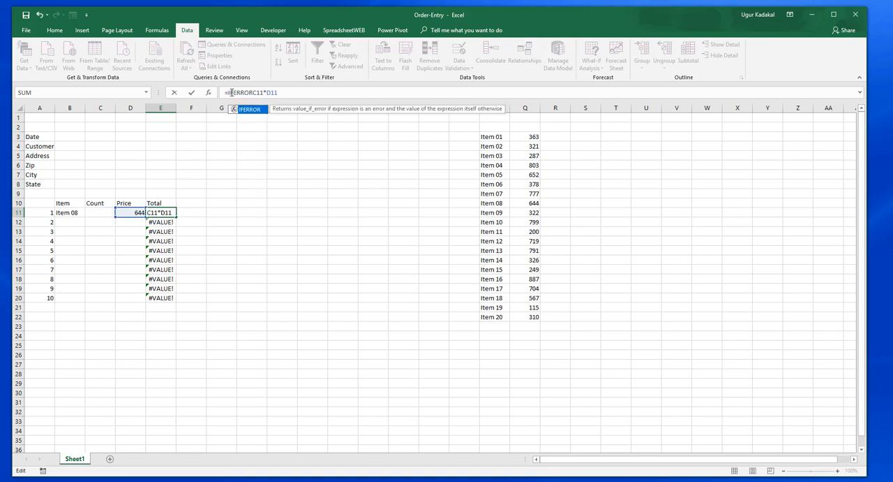
type("(")
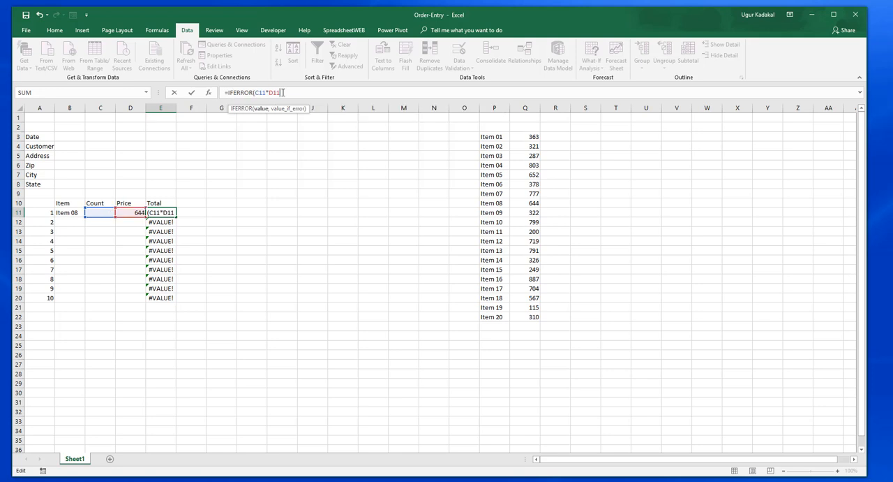
type("C11*D11,\"\")")
key("Return")
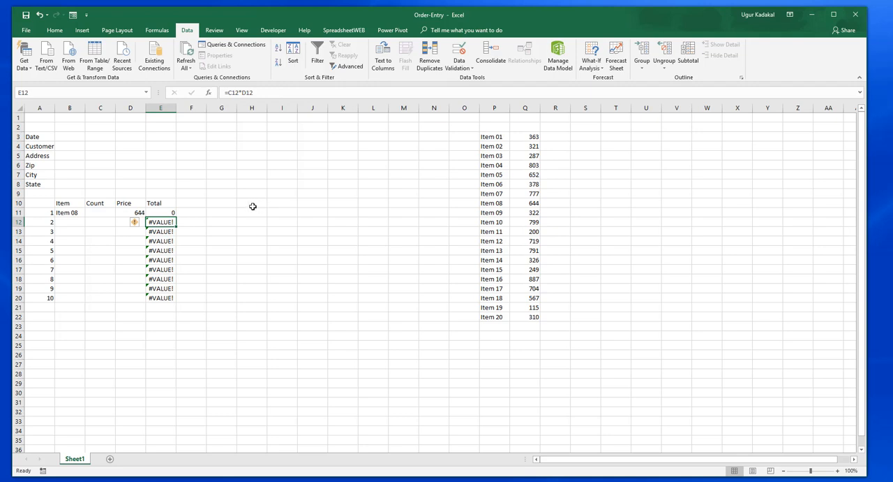
left_click(168, 213)
left_click_drag(176, 217, 199, 297)
left_click(199, 297)
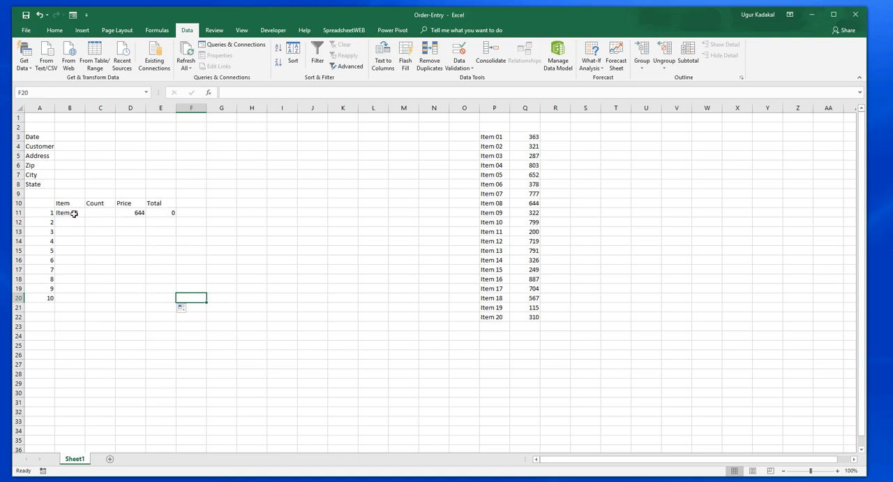
Step: Enter the label Order Total in cell E21, directly below the Total column
left_click(155, 307)
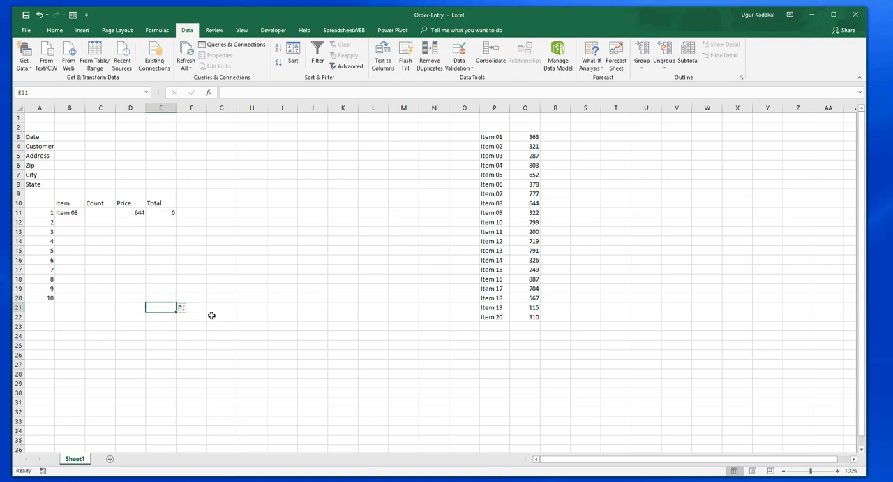
type("Order T")
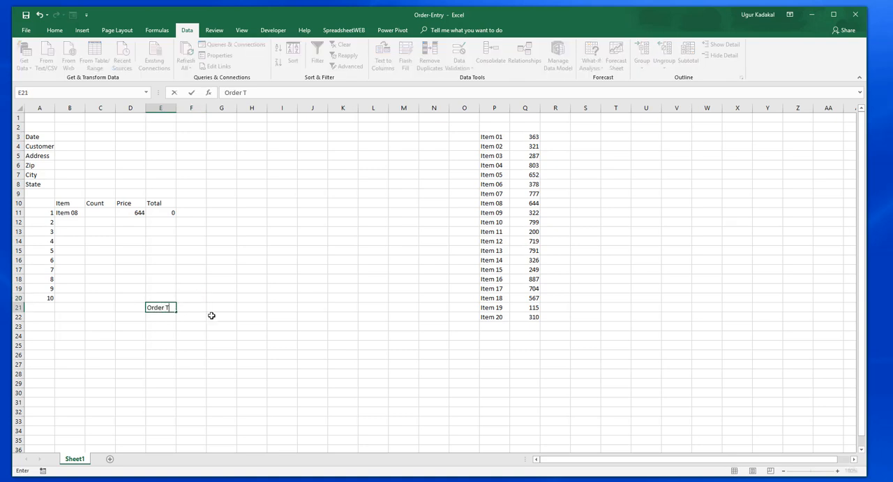
type("otal")
key("Return")
key("Up")
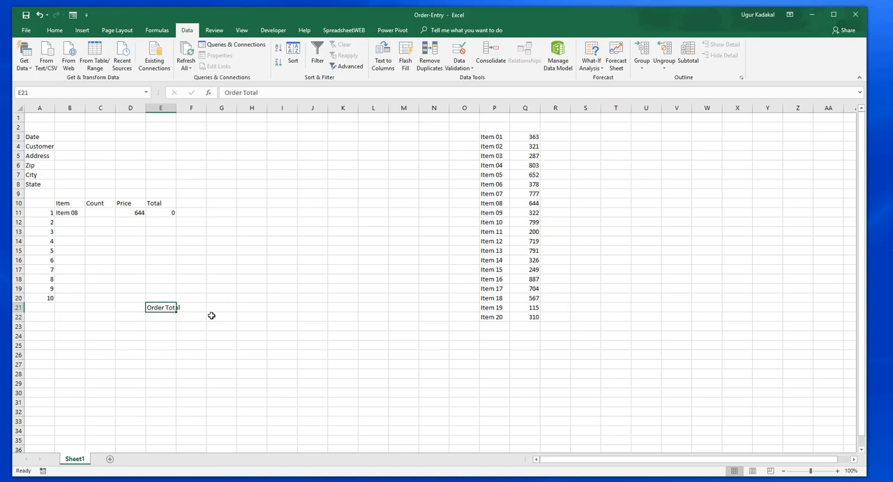
key("Right")
type("=SUM(")
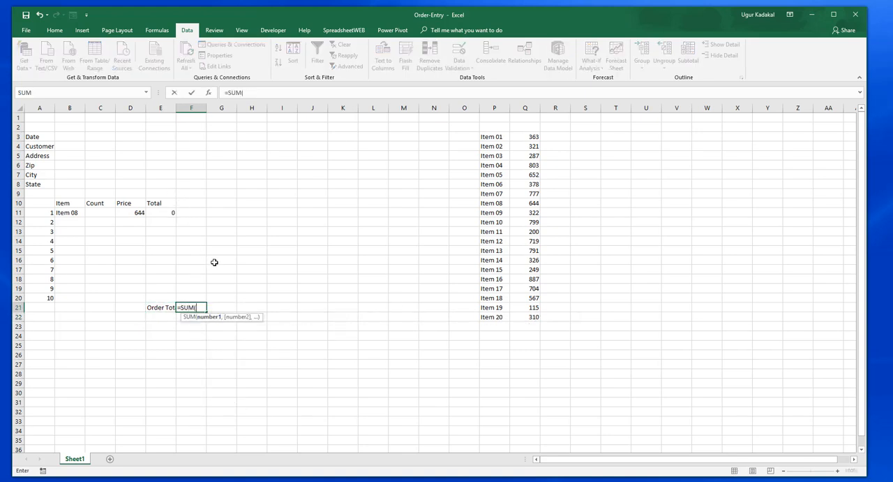
key("Escape")
Step: Move the Order Total label from E21 to D21 and enter =SUM(E11:E20) in E21
left_click(165, 310)
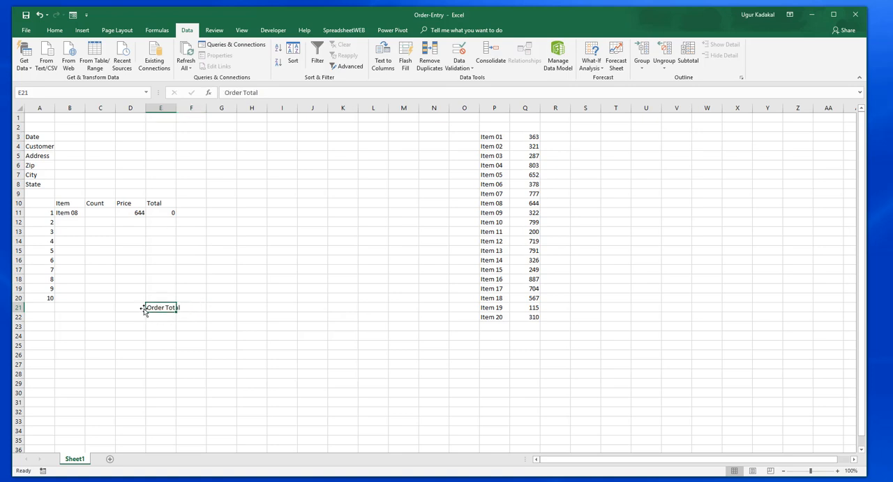
left_click_drag(146, 310, 139, 307)
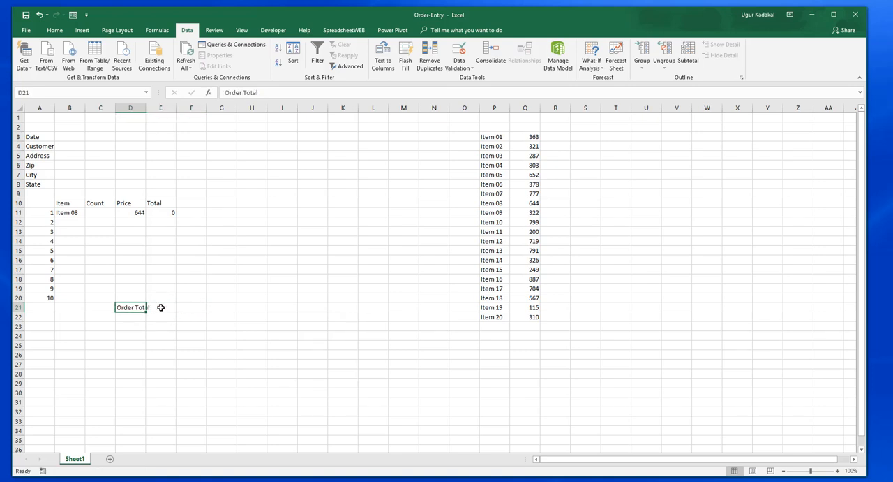
left_click(161, 307)
type("=SUM(")
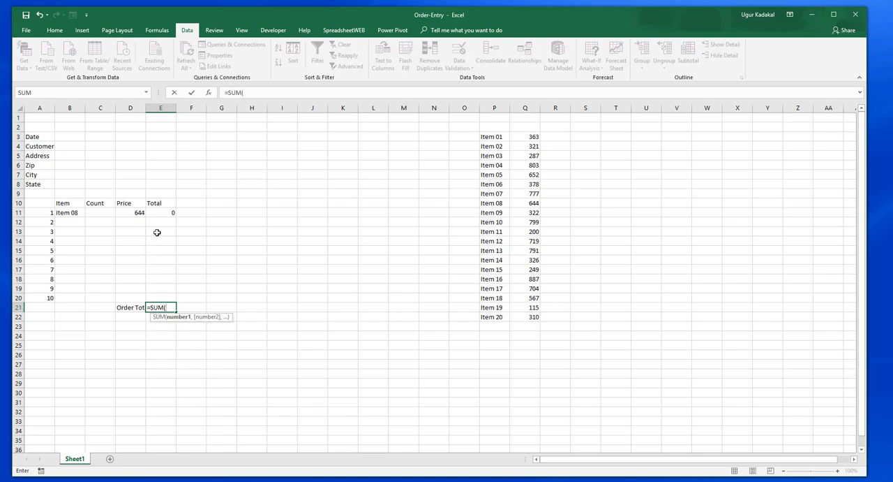
left_click_drag(162, 212, 168, 295)
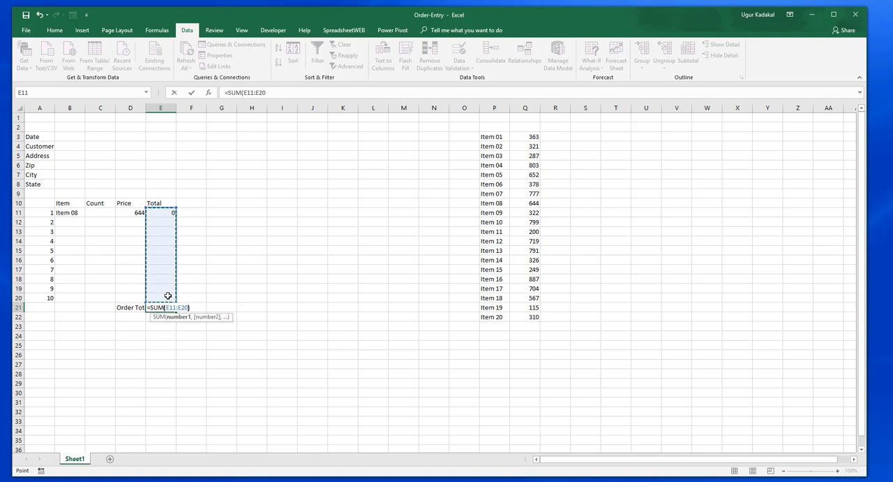
key("Return")
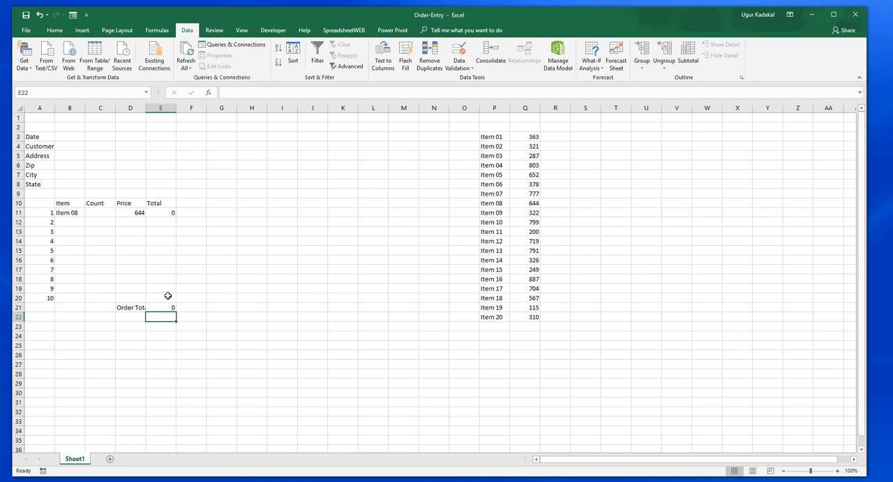
Step: Enter the label Tax in D22 and the 6% tax formula =E21*0.06 in E22
key("Left")
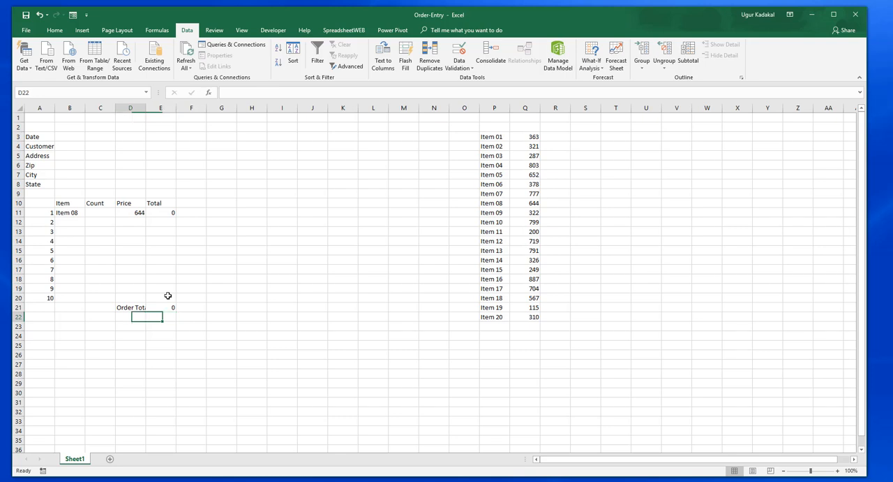
type("Tax")
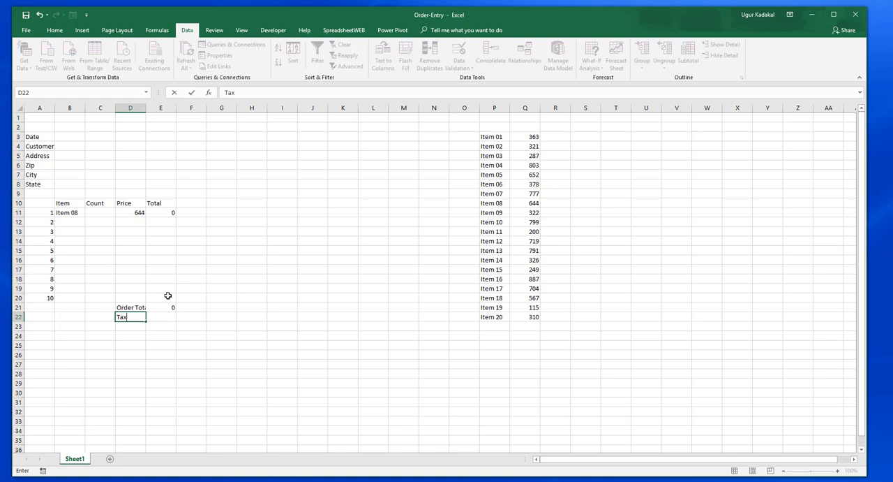
key("Return")
key("Up")
key("Right")
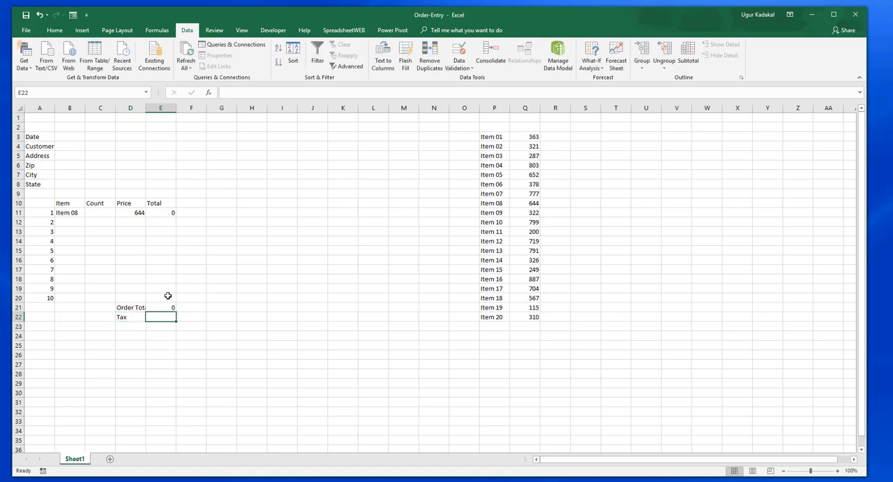
type("=")
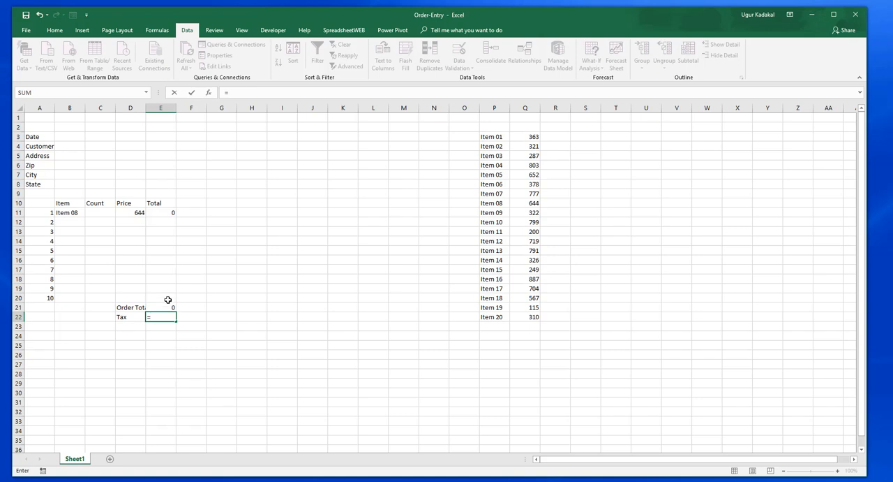
left_click(167, 307)
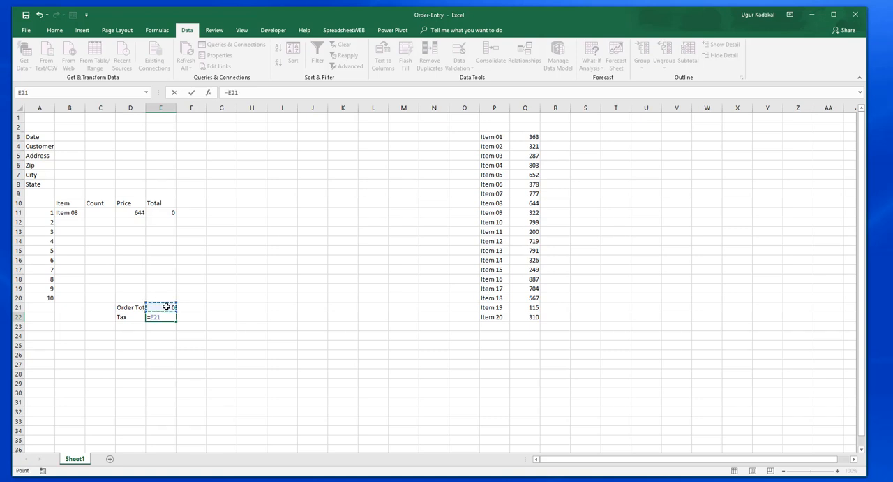
type("*0.06")
key("Return")
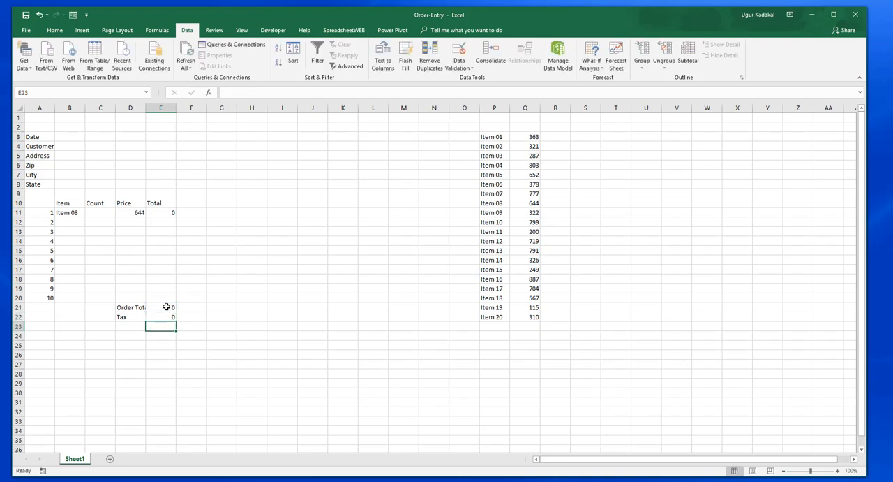
Step: Enter the labels Discount in D23 and Total Due in D24, below the Tax label
key("Left")
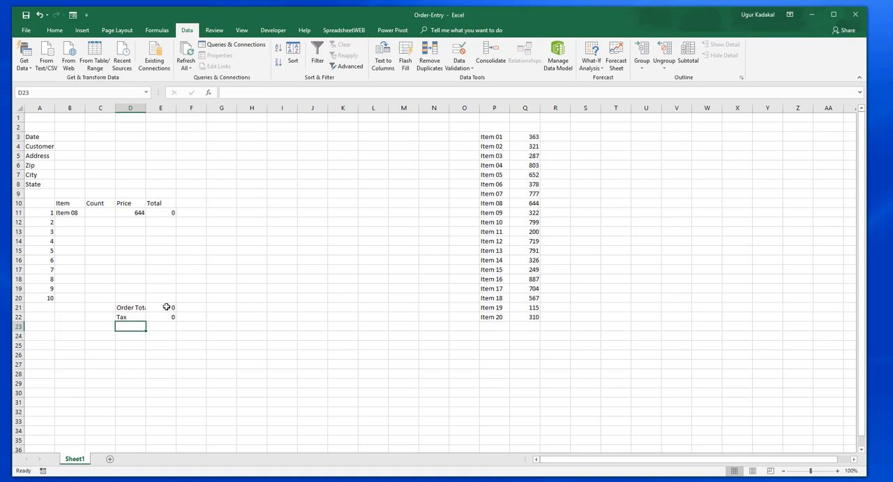
type("Discount")
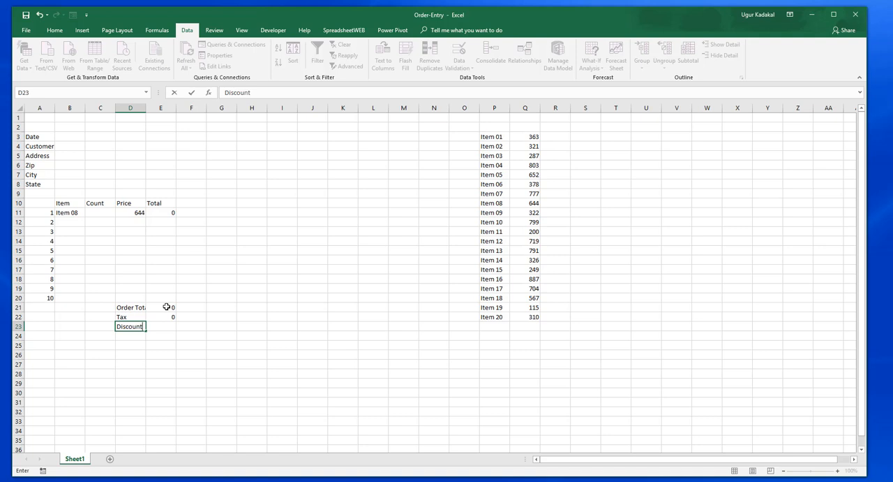
key("Tab")
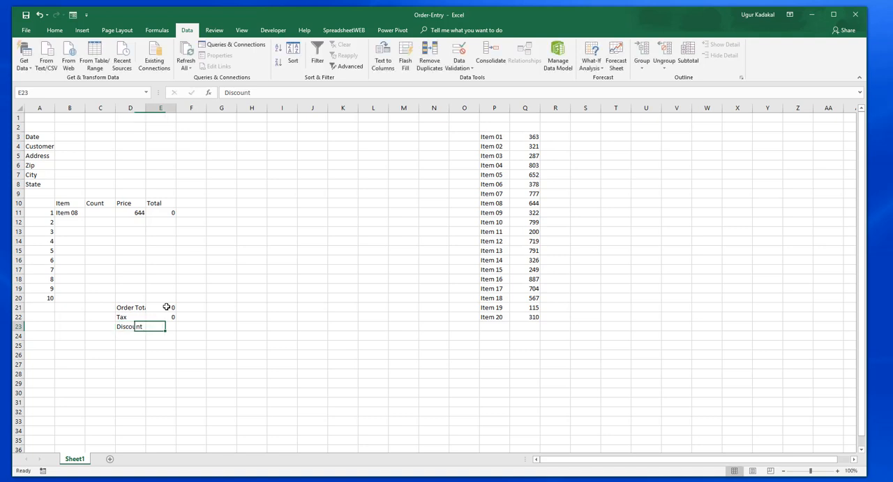
key("Down")
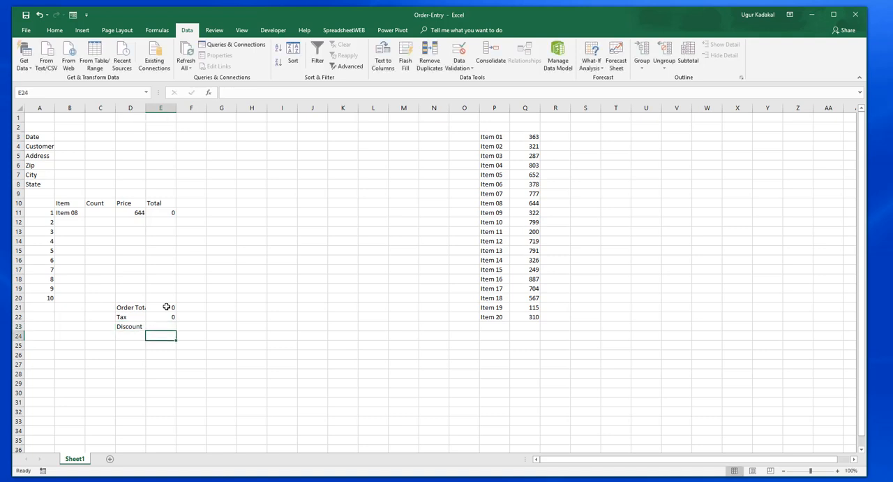
key("Left")
type("Total")
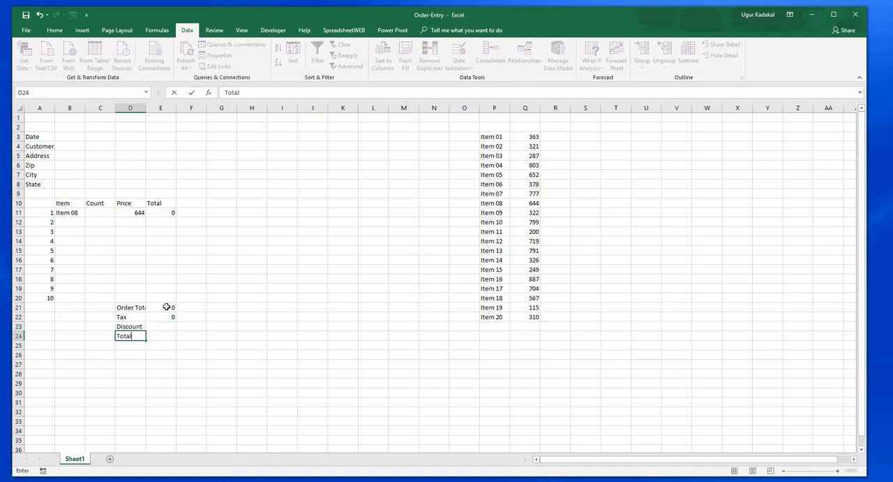
type(" Due")
key("Return")
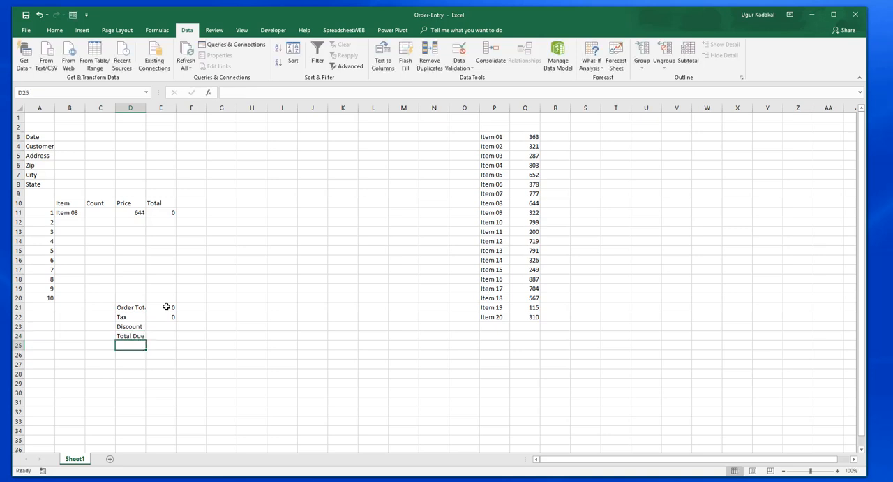
Step: Enter the formula =E21+E22-E23 in E24, beside the Total Due label
key("Up")
key("Right")
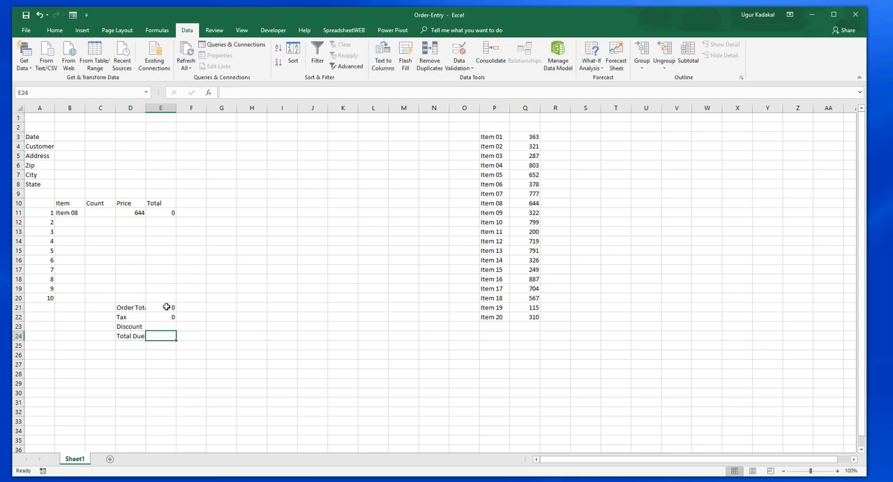
type("=")
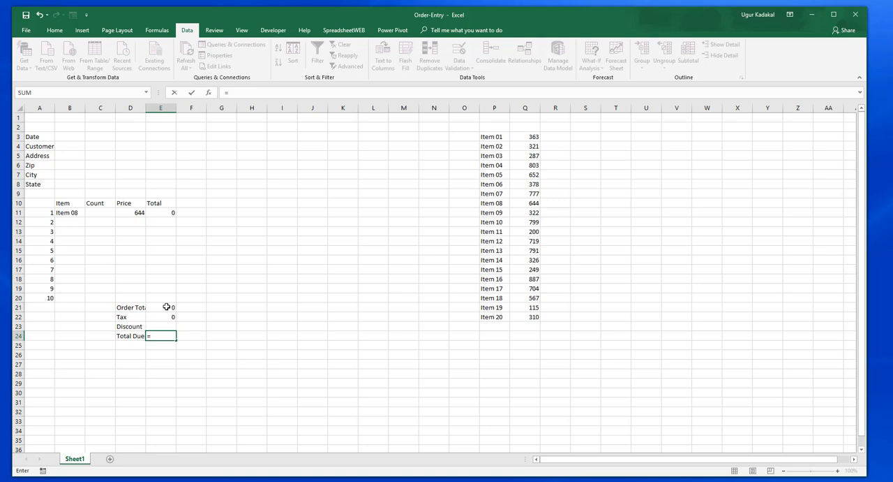
left_click(166, 306)
type("+")
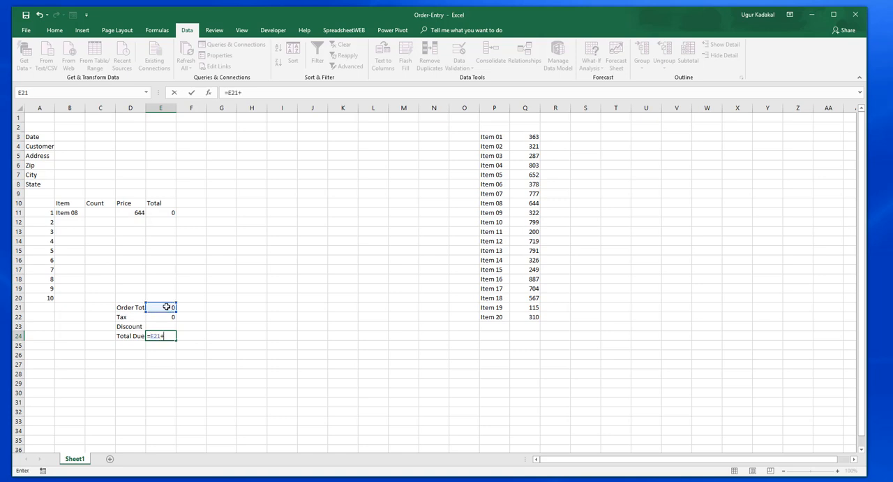
left_click(164, 317)
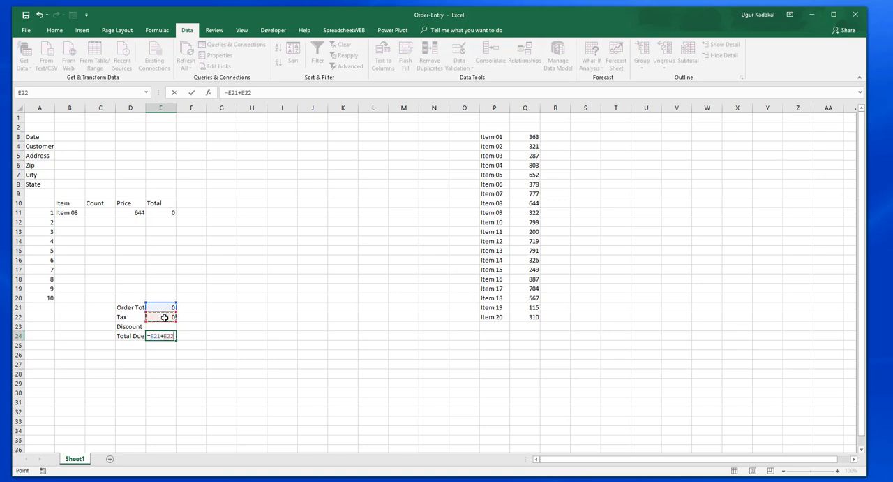
type("-")
left_click(167, 327)
key("Return")
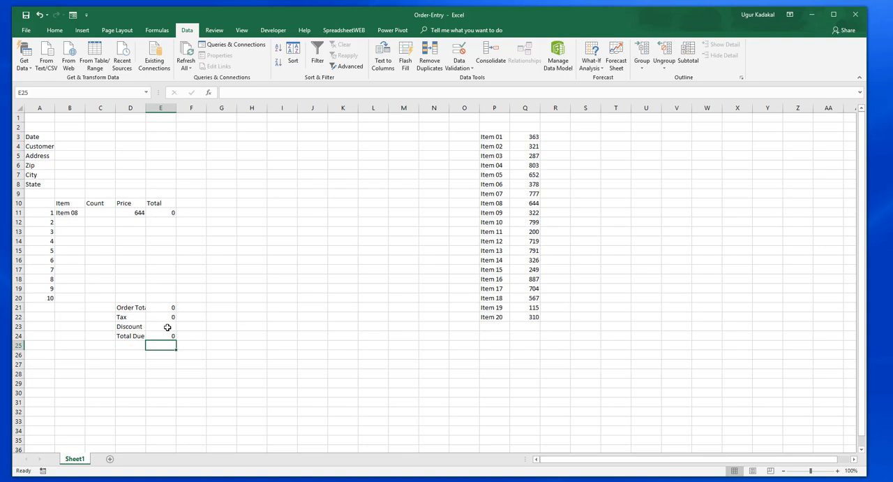
left_click(168, 327)
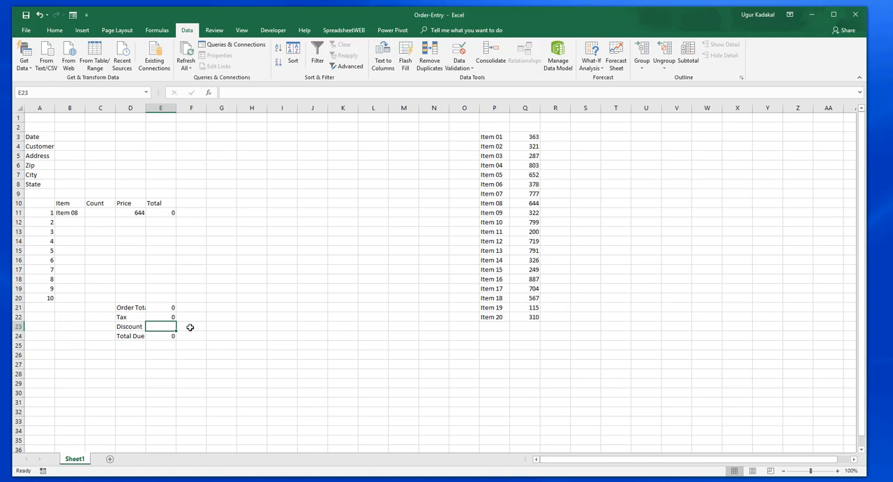
left_click(190, 326)
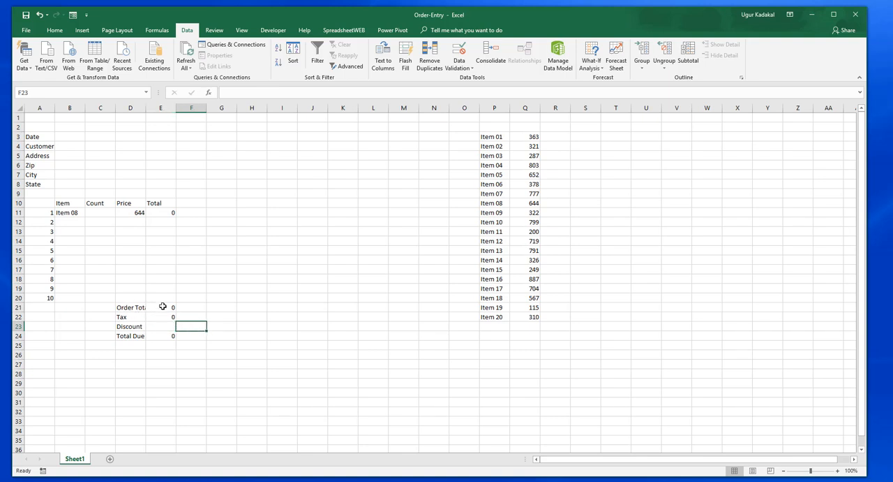
left_click(162, 307)
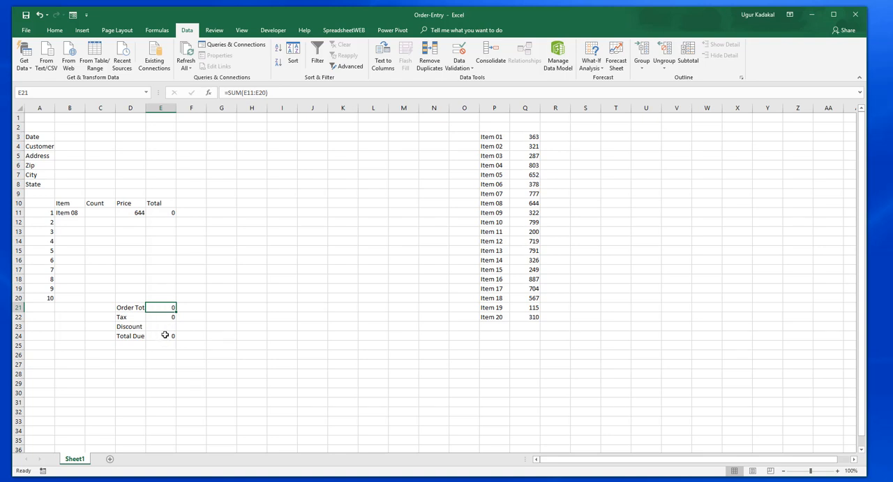
Step: Create names for the summary cells in D21:E24 from the labels in their left column and check the named cells
left_click_drag(134, 307, 160, 335)
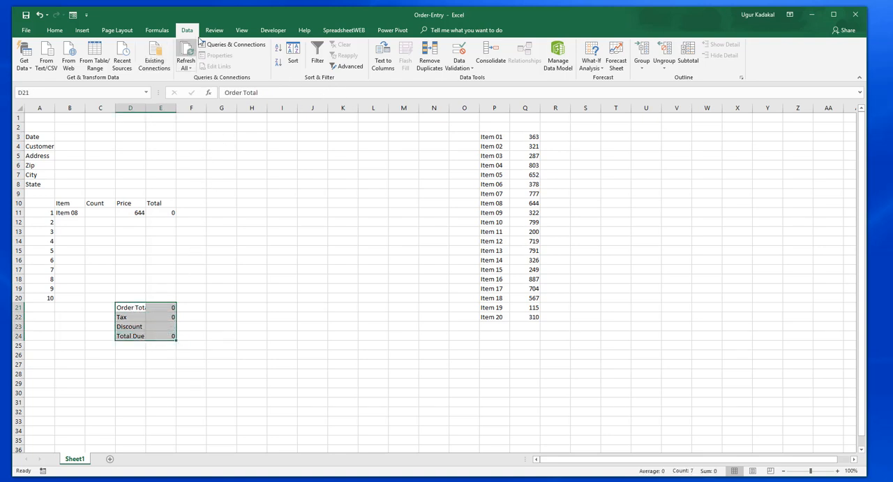
left_click(157, 30)
left_click(340, 66)
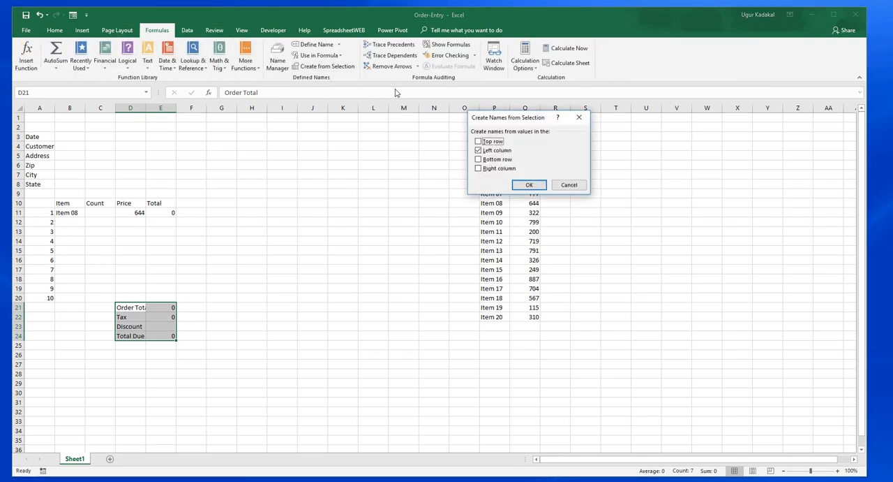
left_click(530, 185)
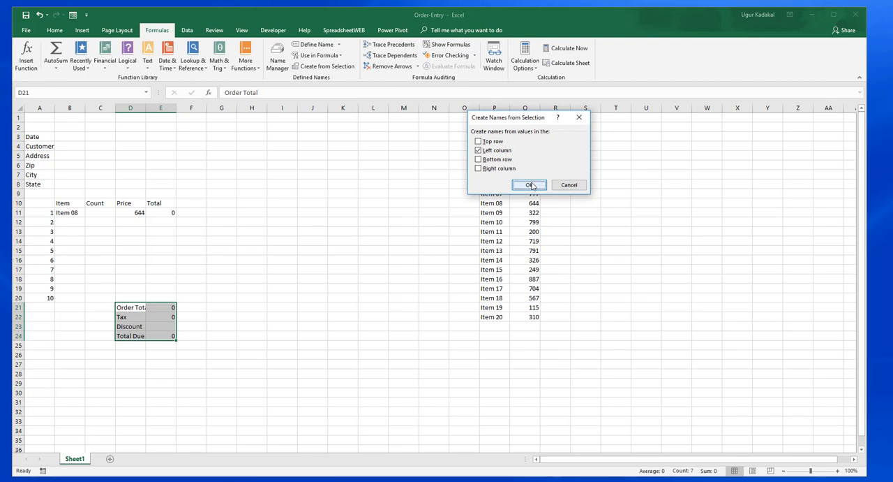
left_click(165, 307)
key("Down")
key("Down")
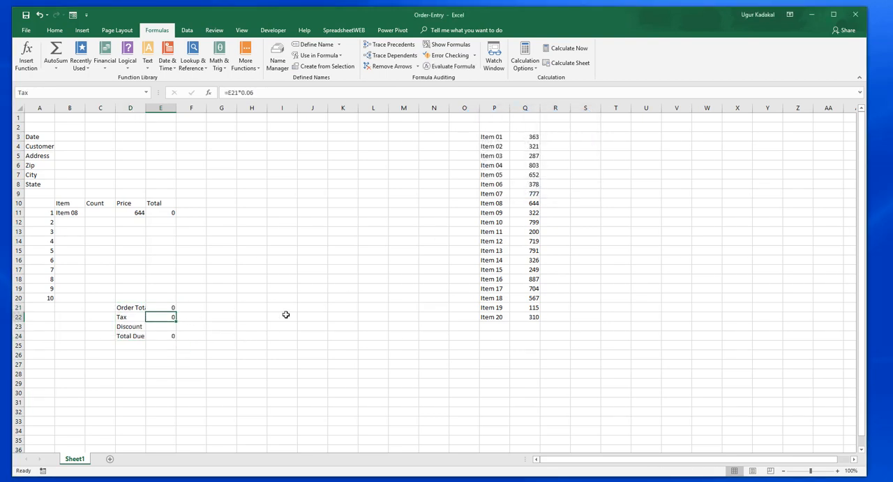
key("Down")
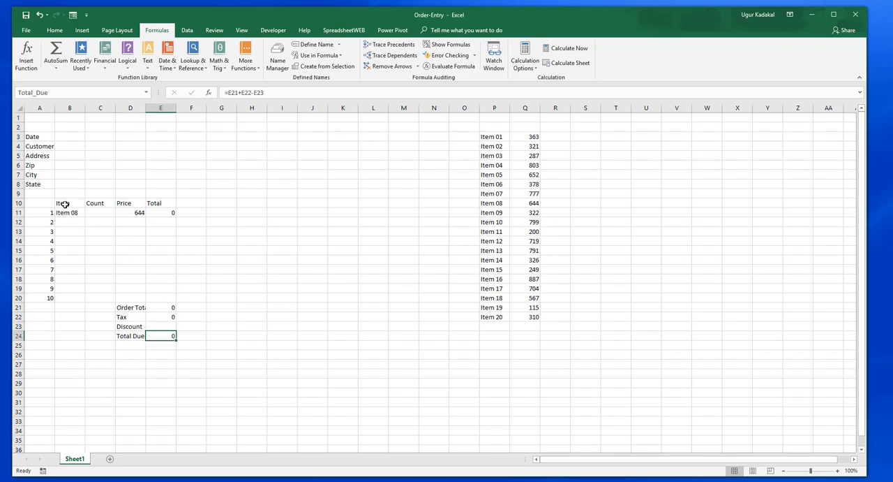
Step: Name the order table range B10:E20, including its header row, Orders
left_click_drag(64, 203, 170, 297)
left_click(41, 92)
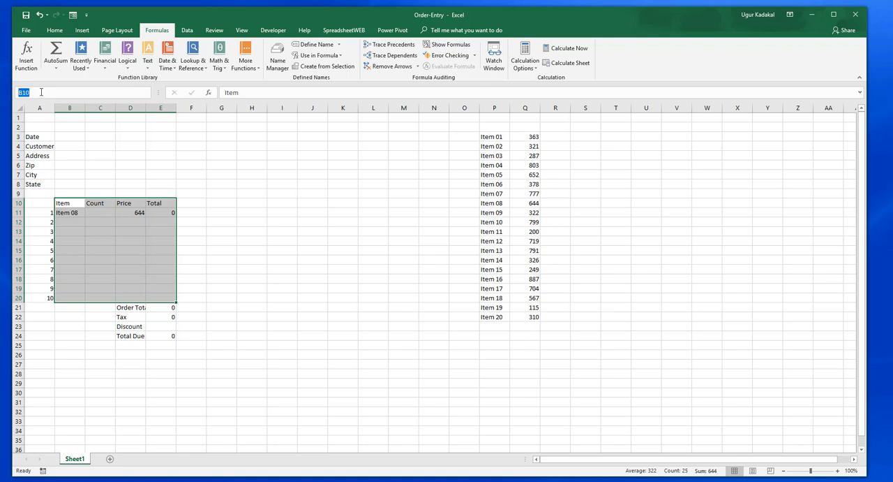
type("I")
type("rders")
key("Return")
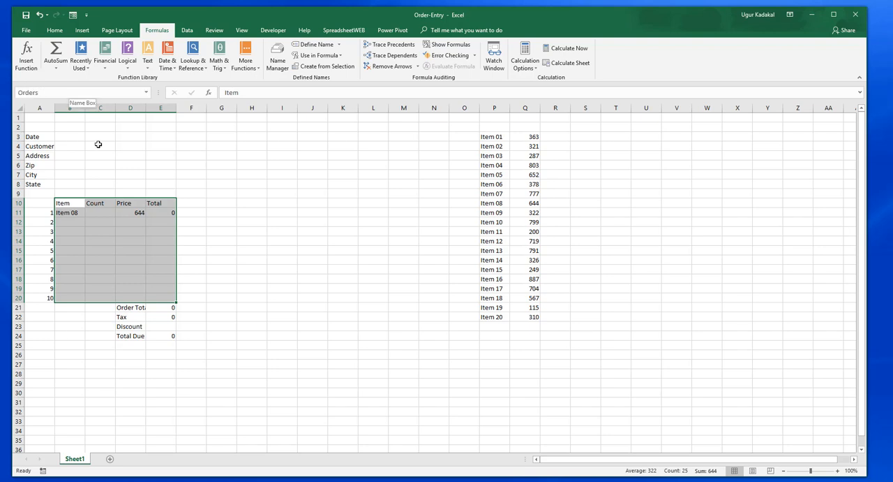
left_click(222, 212)
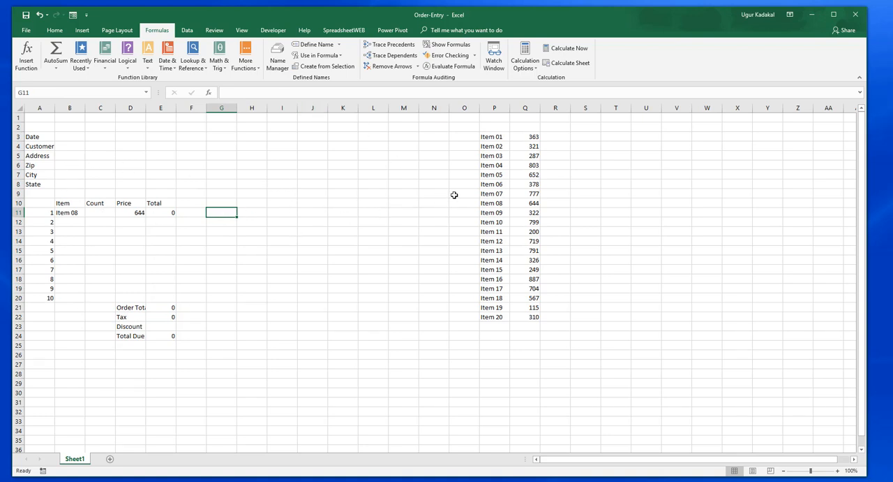
Step: Switch to the SpreadsheetWeb Control Panel in the browser and sign in with the username and account password
left_click(391, 183)
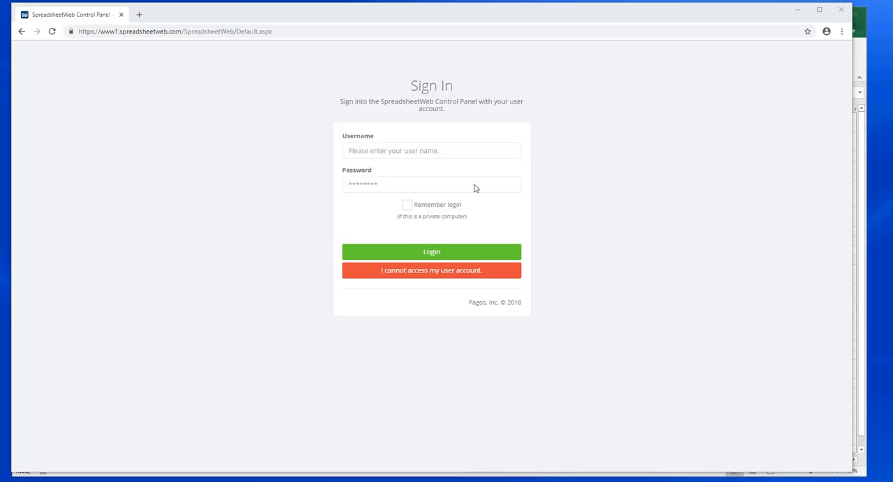
left_click(424, 152)
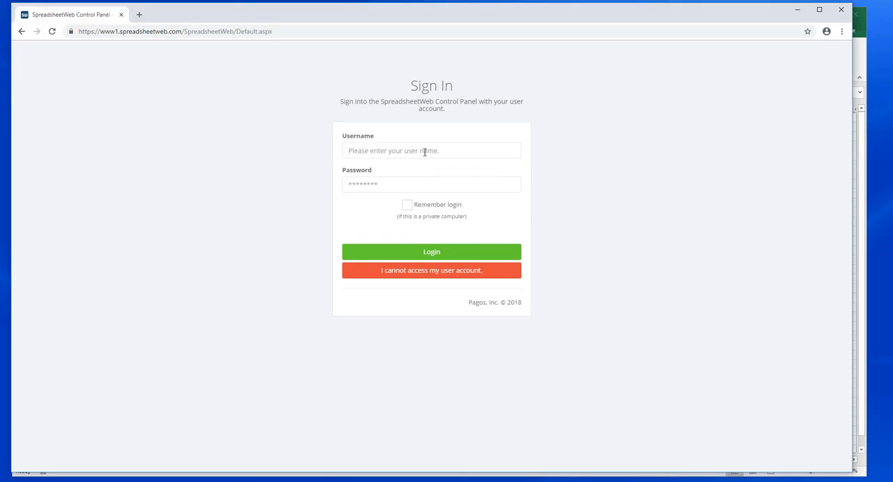
type("adawson")
key("Tab")
type("••")
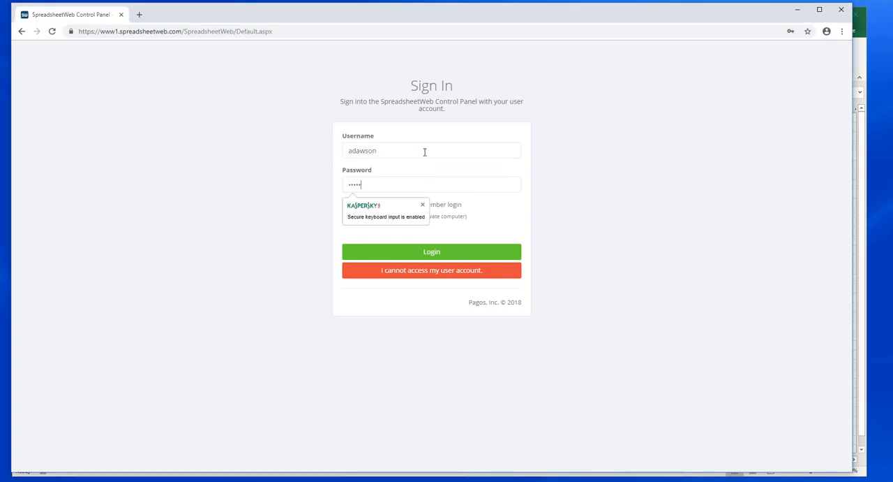
type("•••••••")
left_click(437, 257)
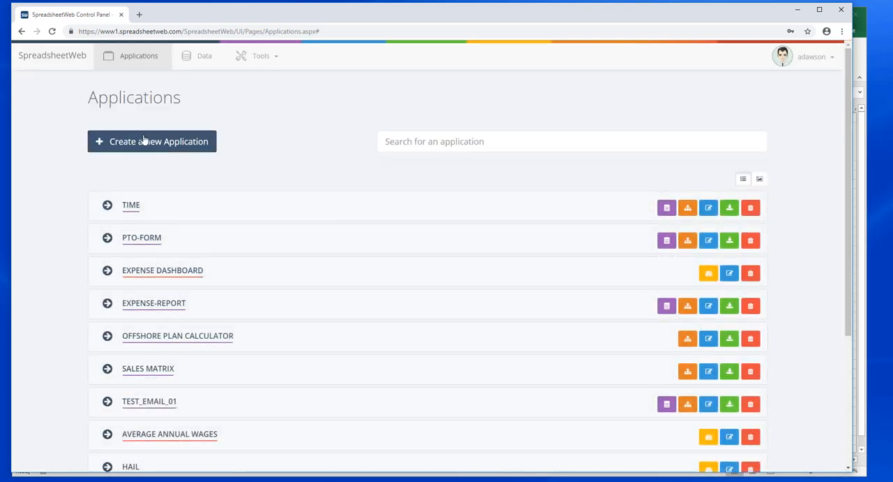
Step: Start a new application of type Designer and upload the Order-Entry Excel workbook to it
left_click(162, 143)
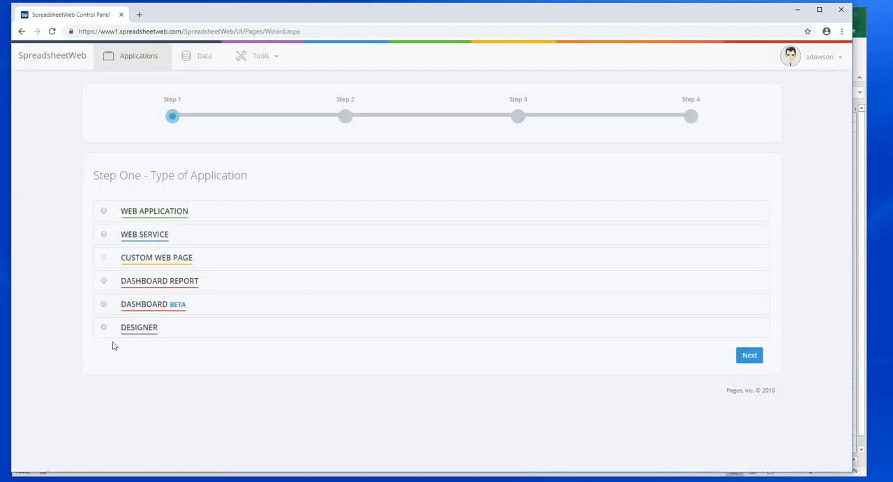
left_click(104, 328)
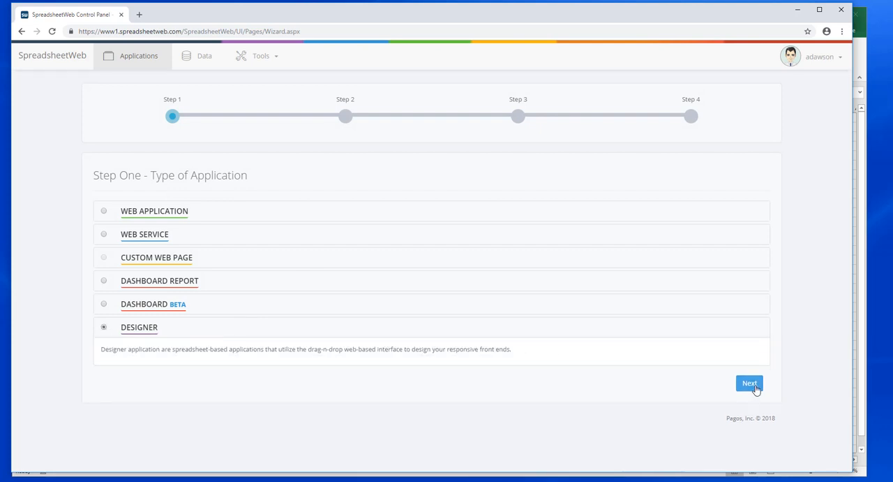
left_click(751, 381)
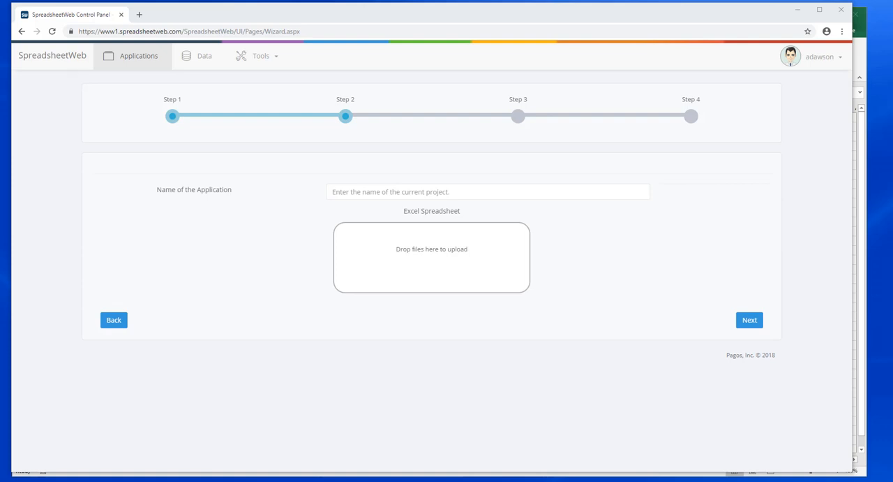
left_click_drag(860, 125, 454, 272)
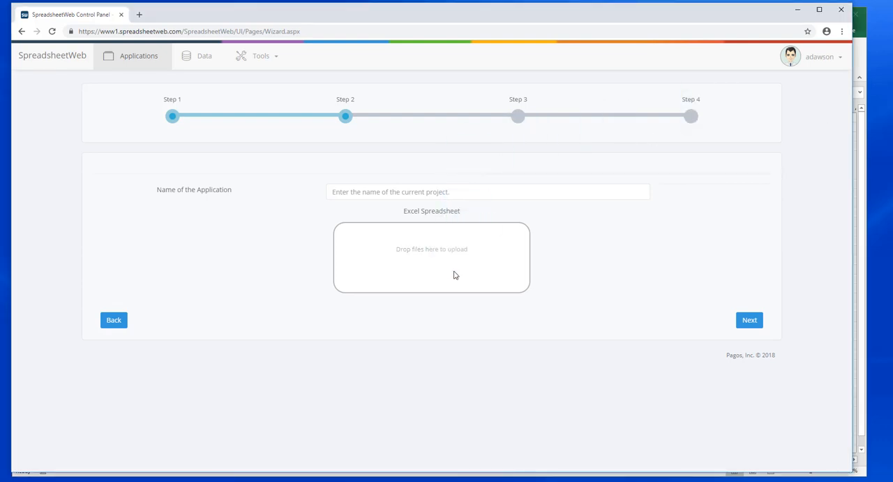
left_click(755, 355)
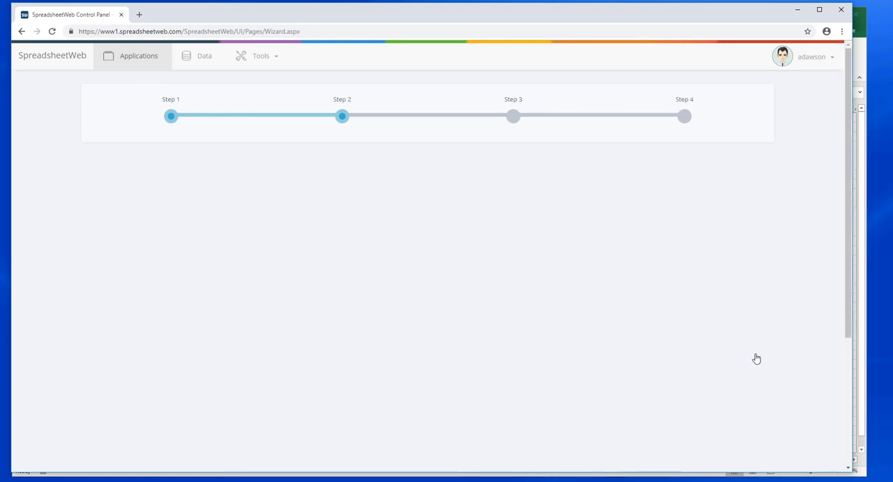
Step: Finish creating the application with the demo3 group assigned, and open its user interface designer
scroll(305, 353, "down", 3)
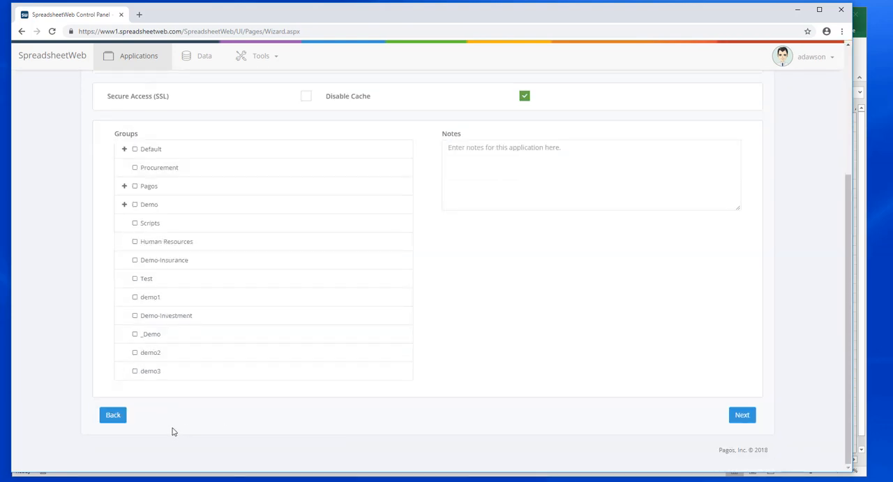
left_click(136, 371)
left_click(747, 415)
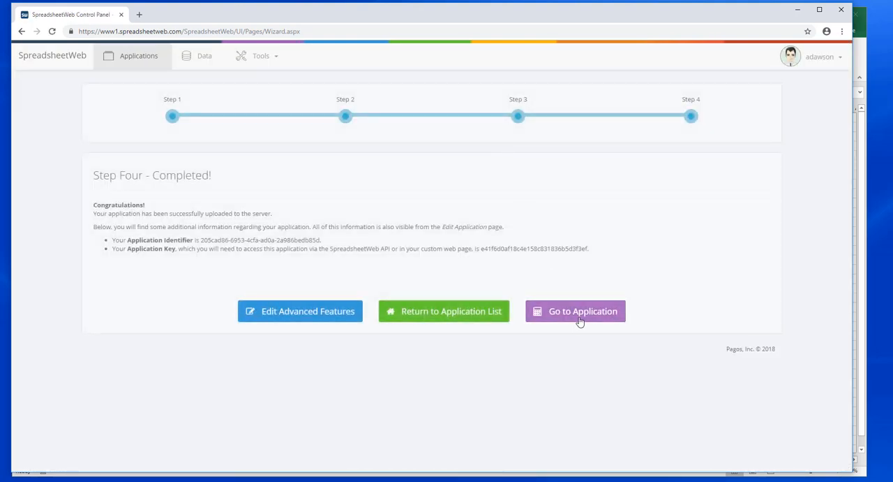
left_click(580, 318)
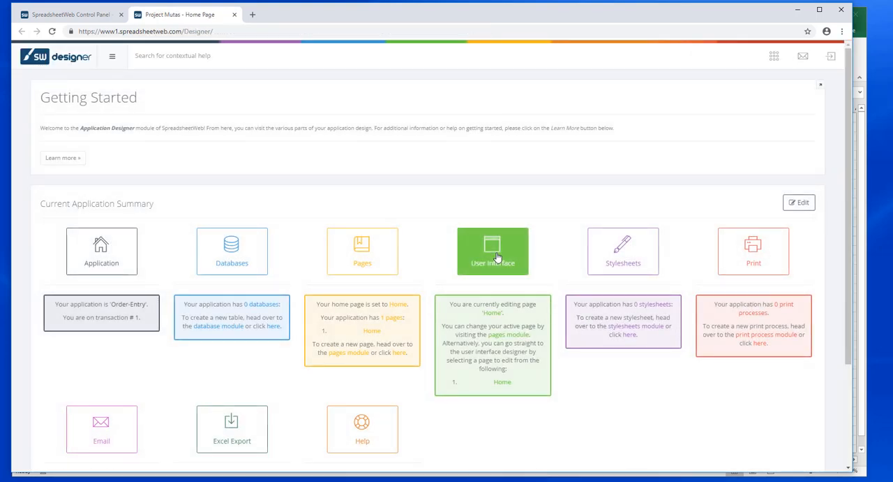
left_click(497, 258)
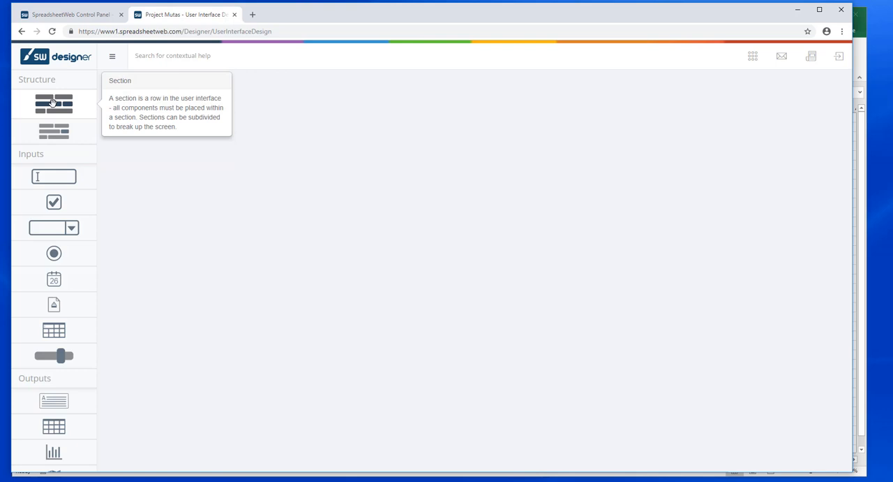
Step: Add a section with a calendar control to the empty page, and delete the whole section again
left_click_drag(52, 102, 184, 96)
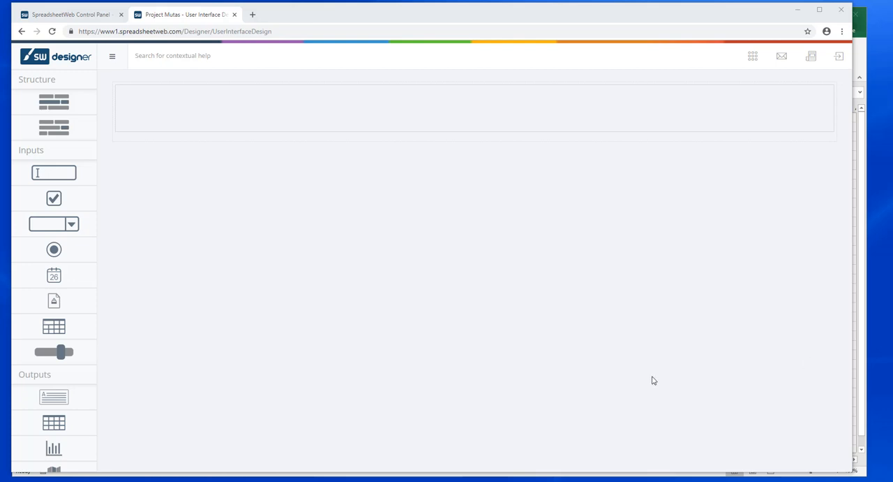
mouse_move(55, 174)
left_mouse_down()
mouse_move(188, 125)
mouse_move(71, 179)
mouse_move(42, 176)
left_mouse_up()
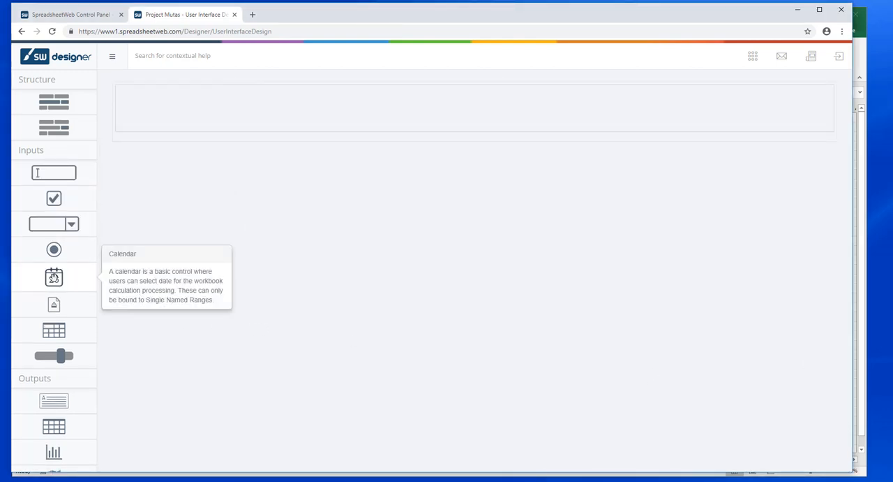
left_click_drag(54, 277, 219, 99)
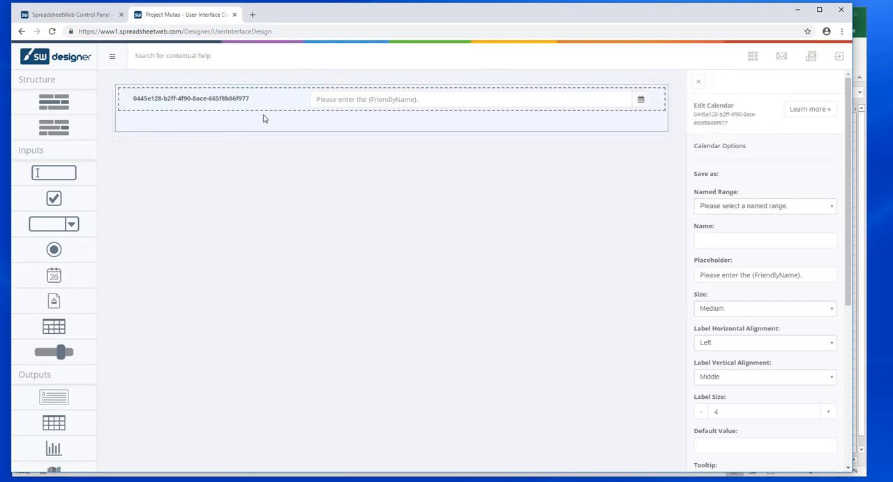
left_click(591, 144)
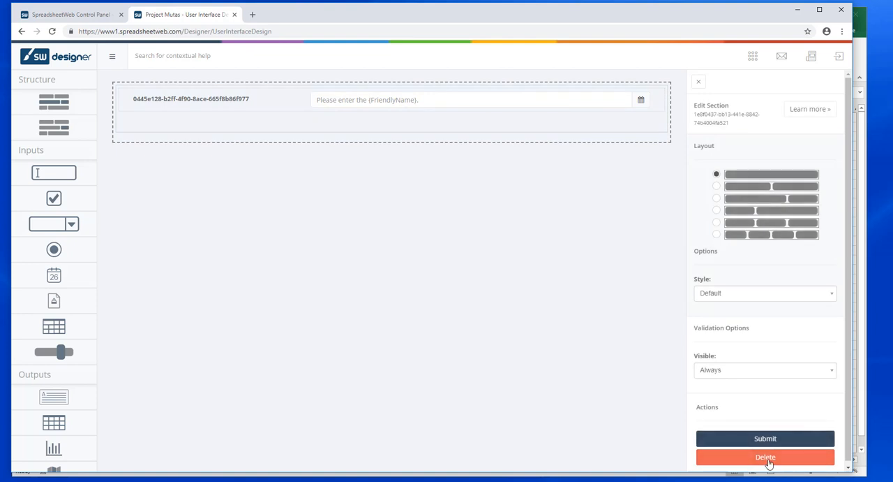
left_click(757, 456)
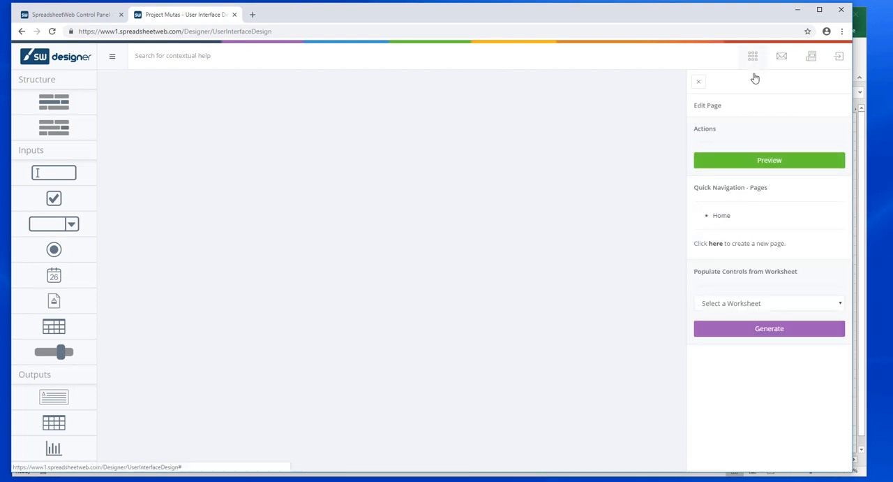
Step: Generate the page's controls automatically from the worksheet Sheet1
left_click(784, 303)
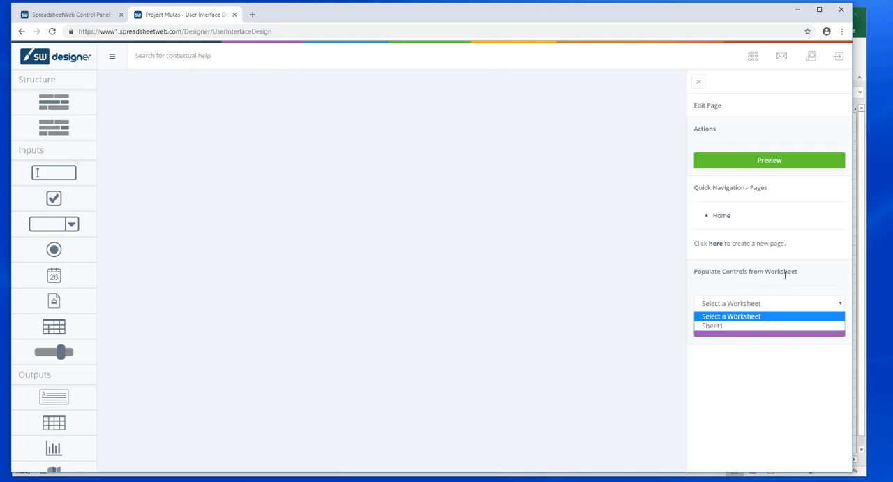
left_click(721, 326)
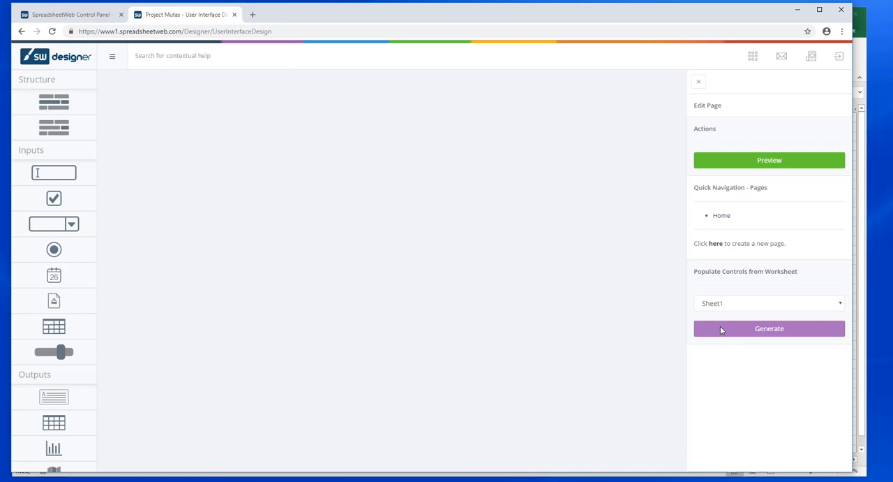
left_click(765, 334)
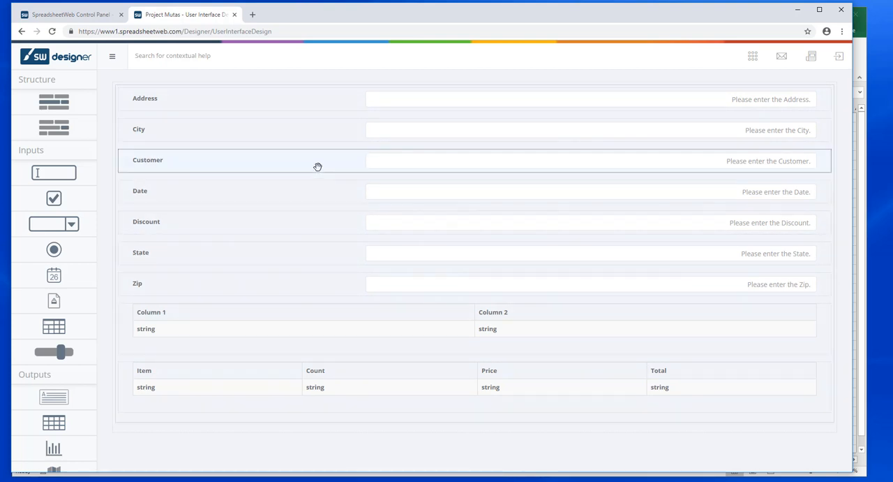
Step: Reorder the form's input fields to Date, Customer, Address, Zip, State, City, Discount
left_click_drag(319, 192, 324, 90)
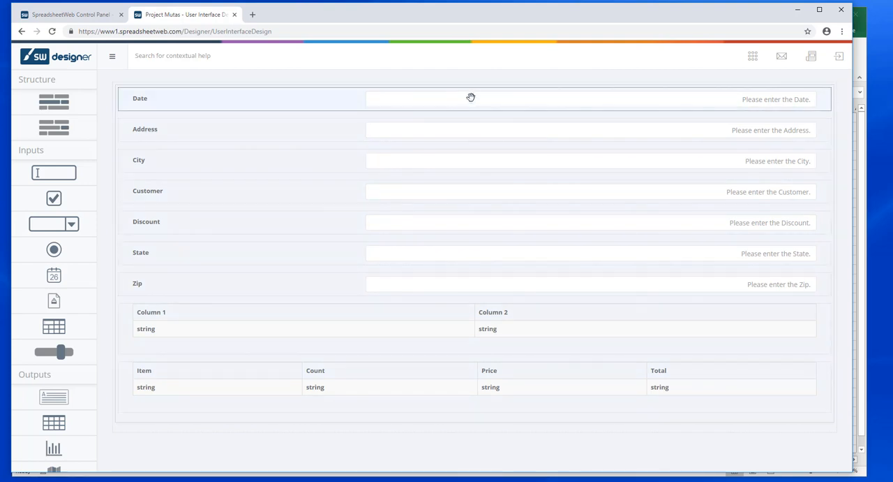
left_click_drag(335, 196, 356, 127)
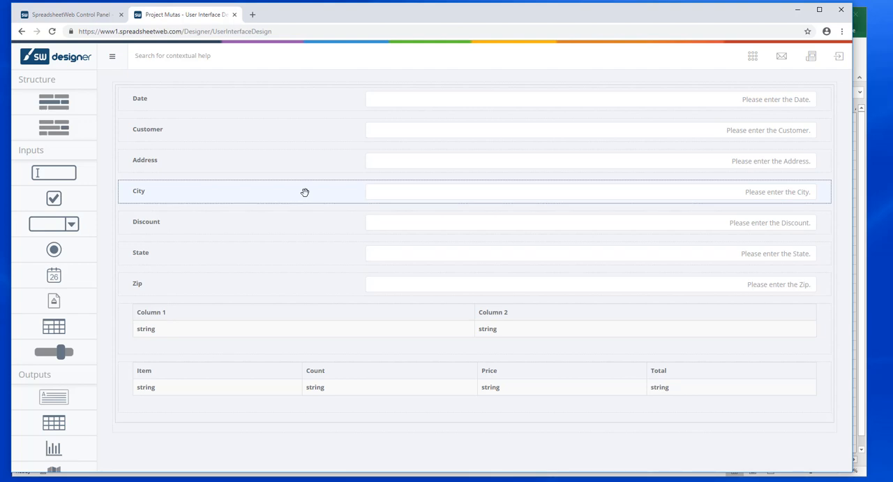
left_click_drag(274, 273, 270, 183)
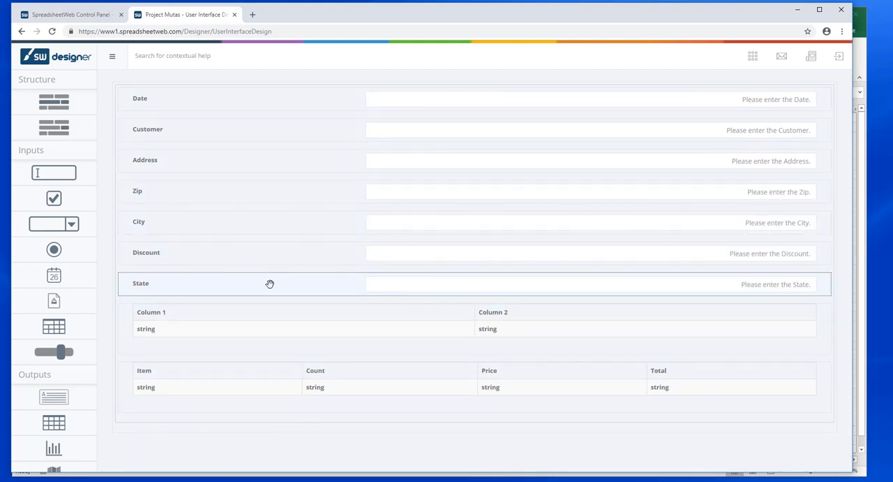
left_click_drag(270, 284, 269, 239)
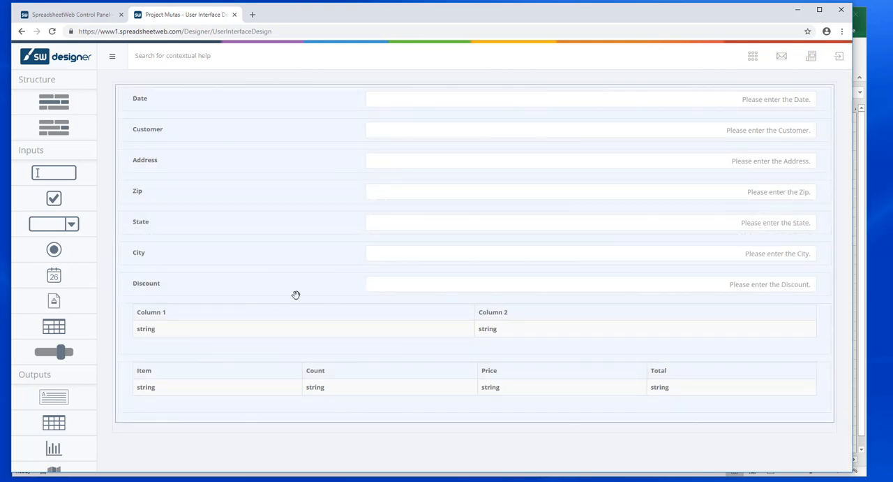
Step: Delete the two-column grid with the headers Column 1 and Column 2 from the page
left_click(420, 309)
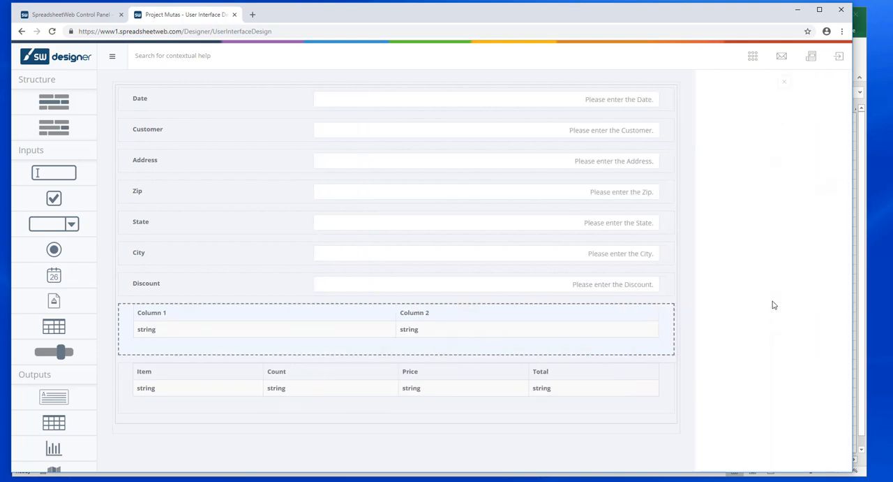
scroll(732, 377, "down", 5)
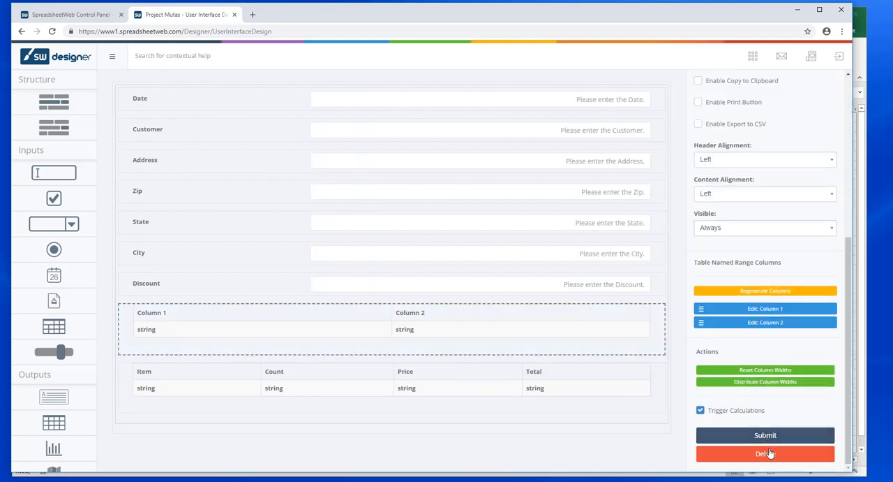
left_click(766, 454)
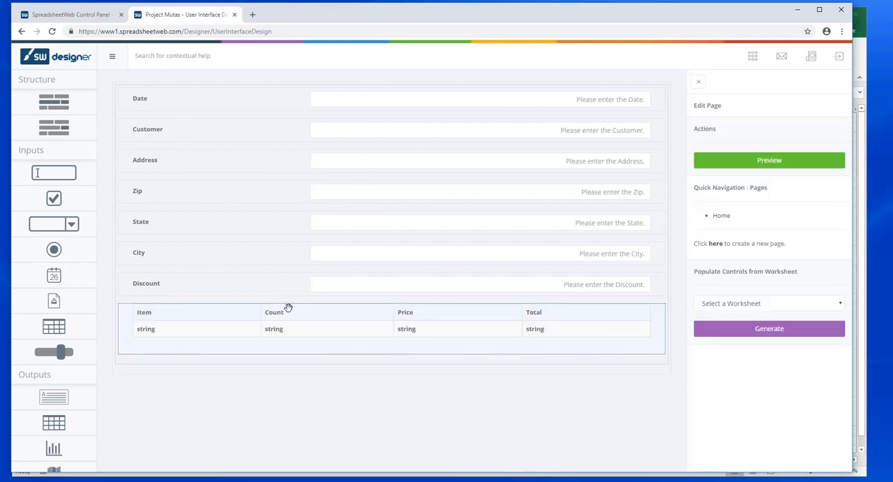
Step: Set the order grid's Item column to the List mask type, using the named range Products (Sheet1!$P$3:$P$22)
left_click(288, 310)
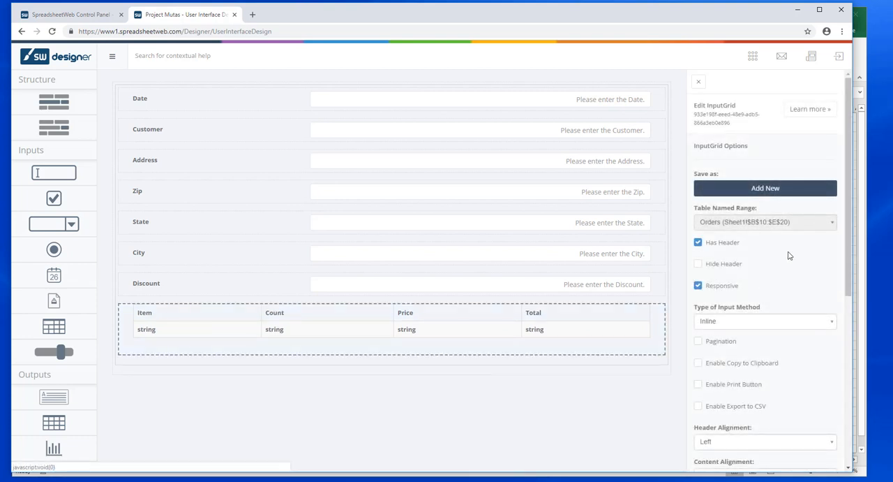
scroll(803, 277, "down", 4)
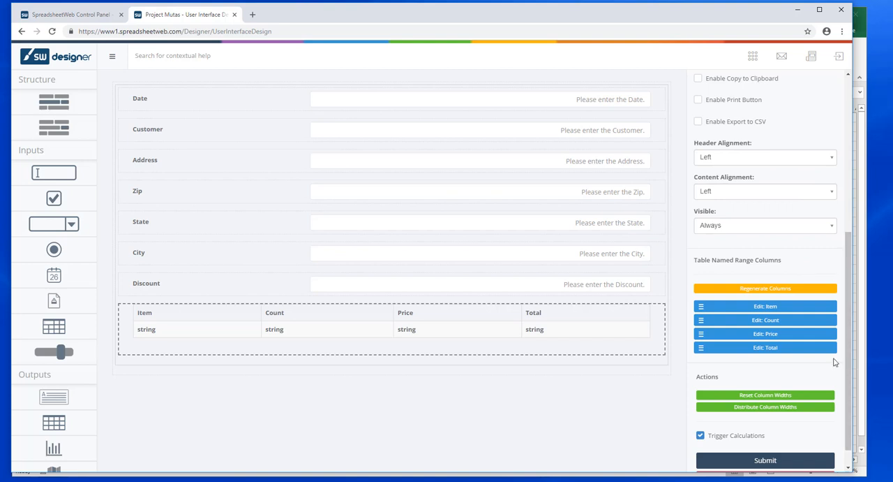
left_click(766, 308)
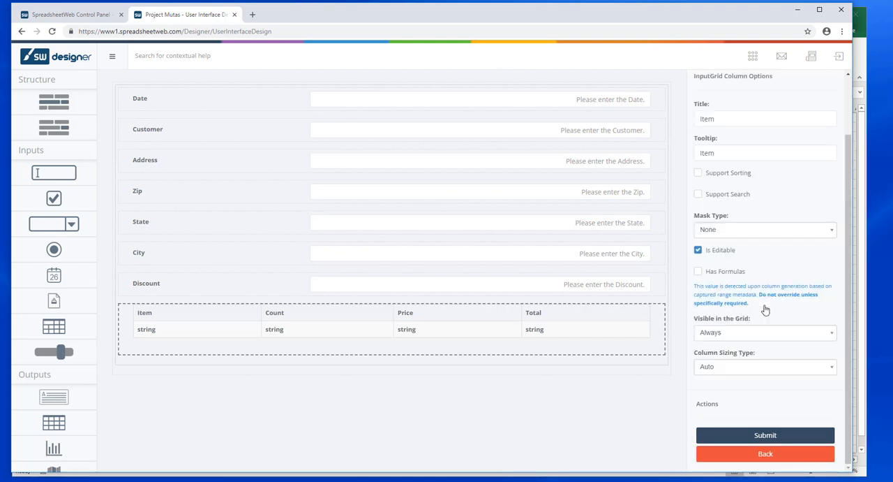
left_click(797, 231)
scroll(746, 314, "down", 3)
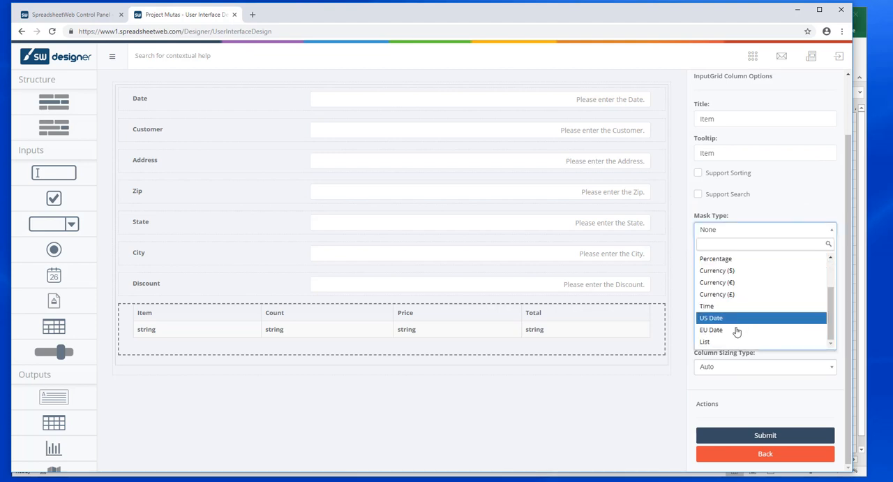
left_click(719, 341)
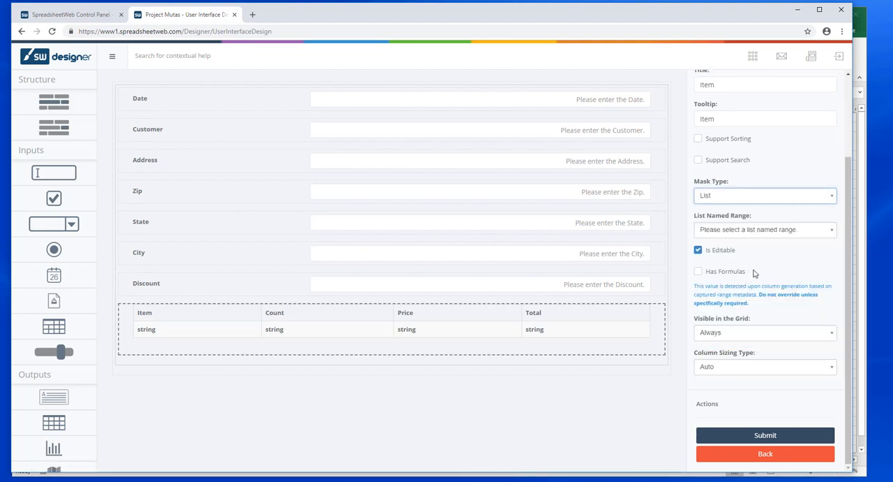
left_click(765, 230)
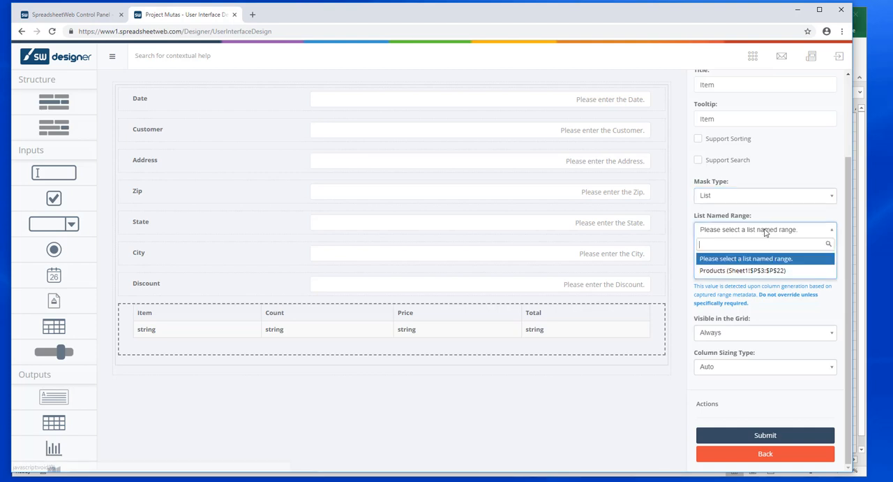
left_click(745, 271)
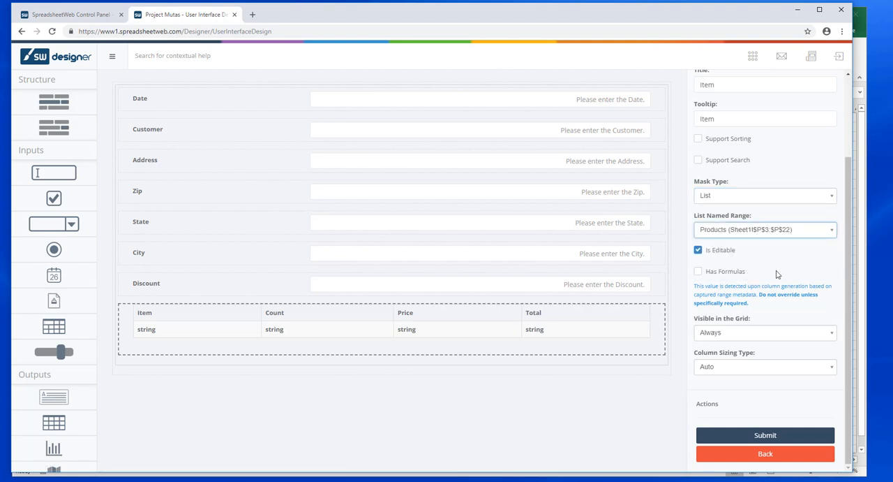
left_click(778, 435)
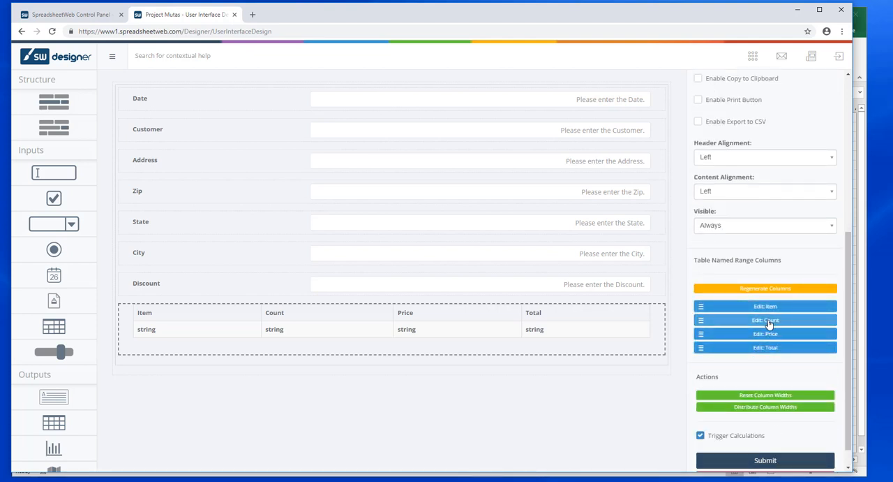
Step: Set the order grid's Count column to the Integer mask type
left_click(768, 321)
left_click(759, 230)
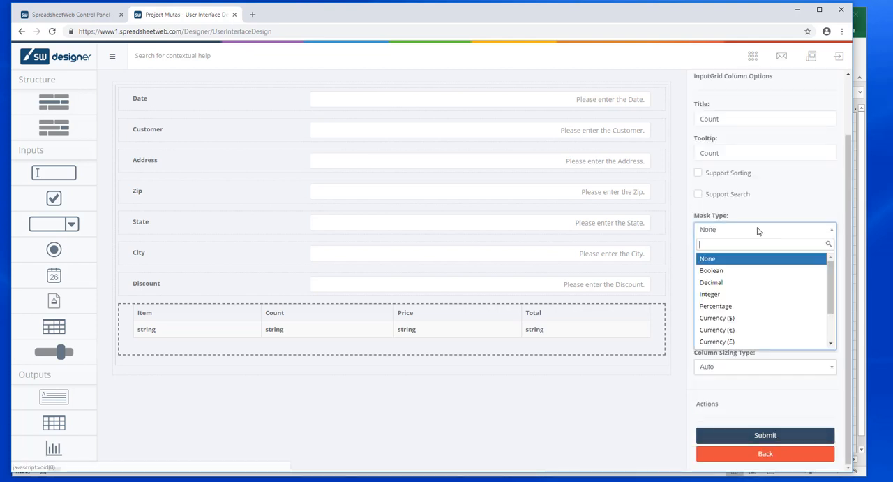
left_click(733, 294)
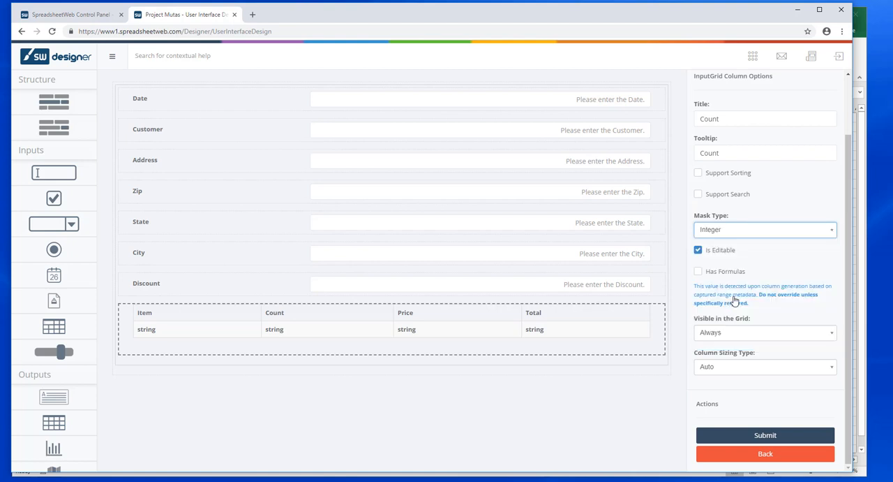
left_click(765, 435)
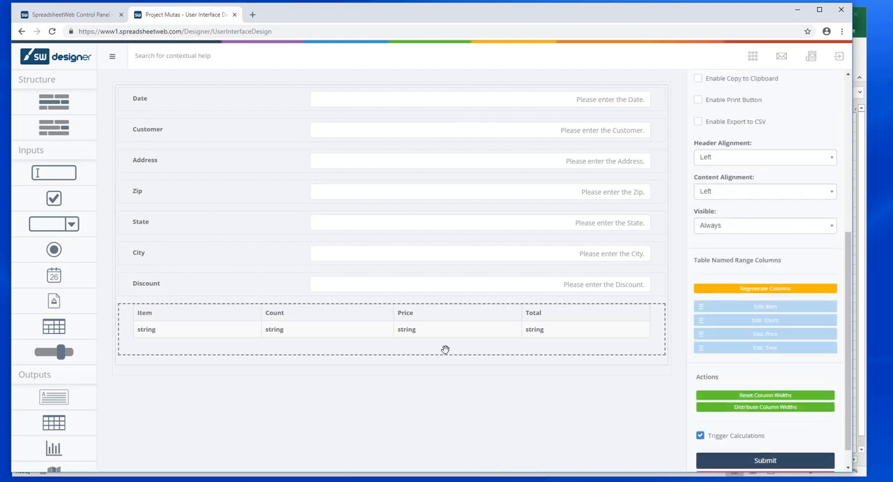
Step: Set the order grid's Price column to the Currency ($) mask type
left_click(447, 312)
scroll(755, 338, "down", 4)
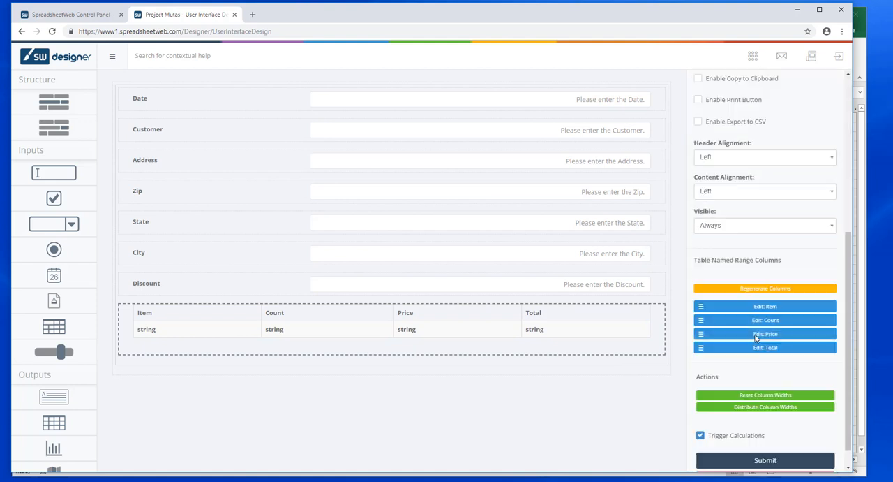
left_click(761, 335)
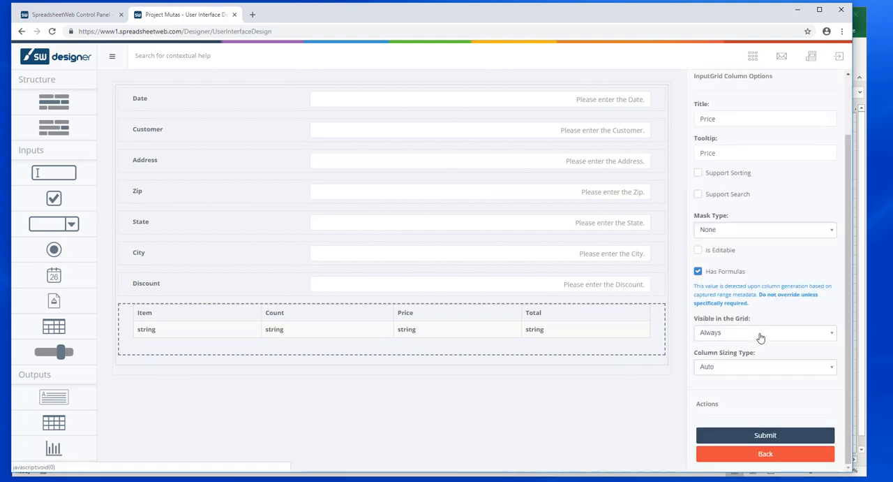
left_click(742, 230)
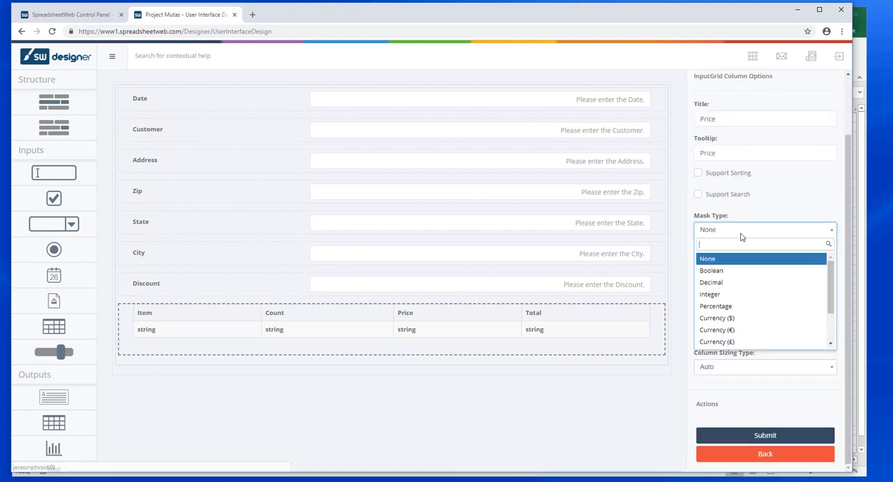
left_click(742, 318)
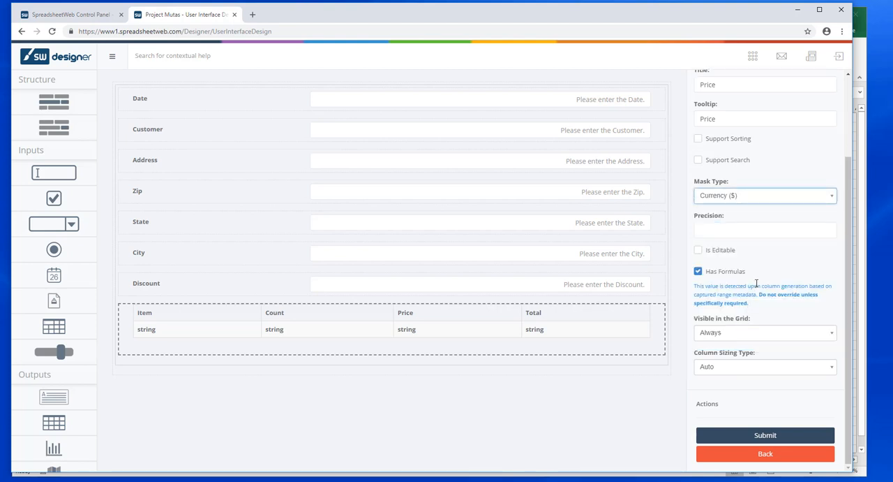
left_click(765, 434)
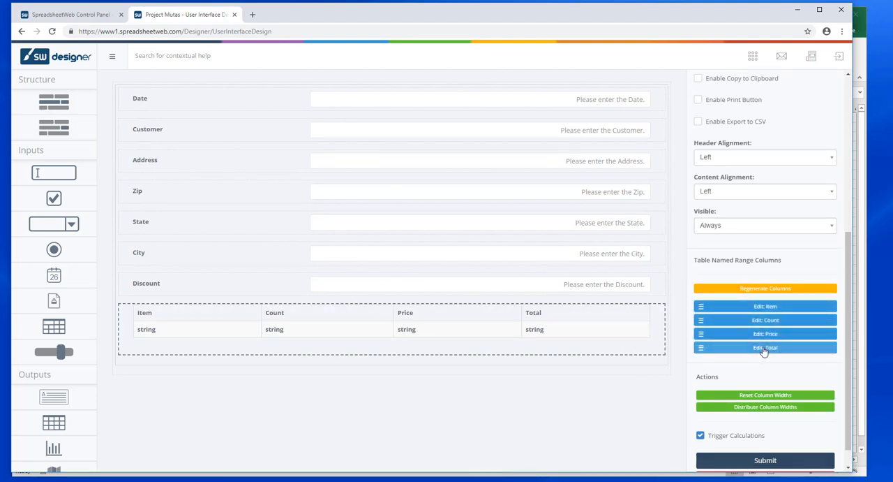
Step: Set the order grid's Total column to the Currency ($) mask type and save the grid's settings
left_click(764, 349)
left_click(760, 230)
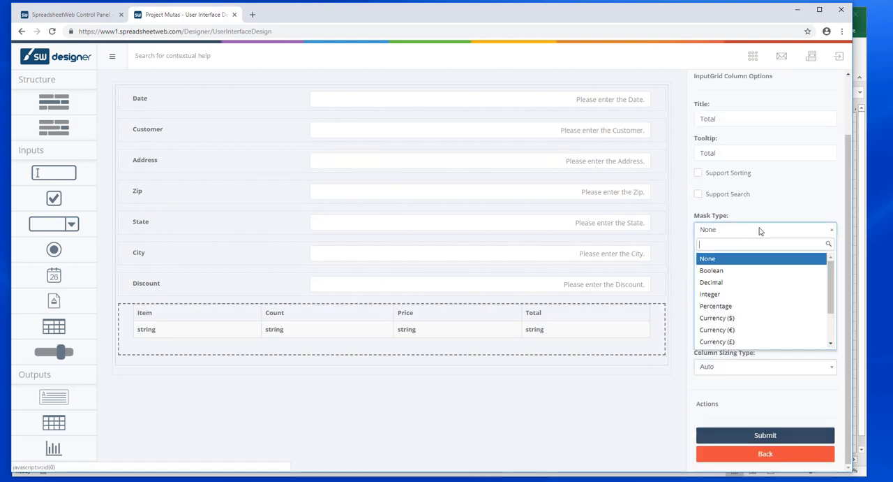
left_click(742, 318)
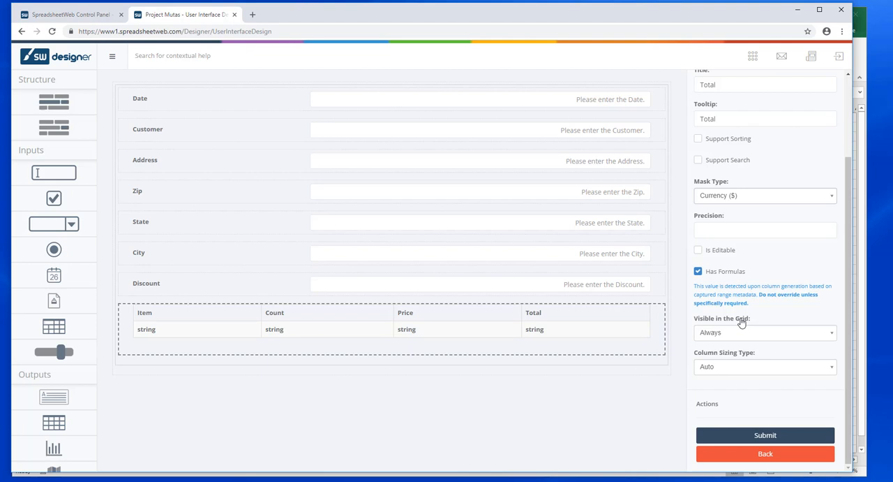
left_click(771, 436)
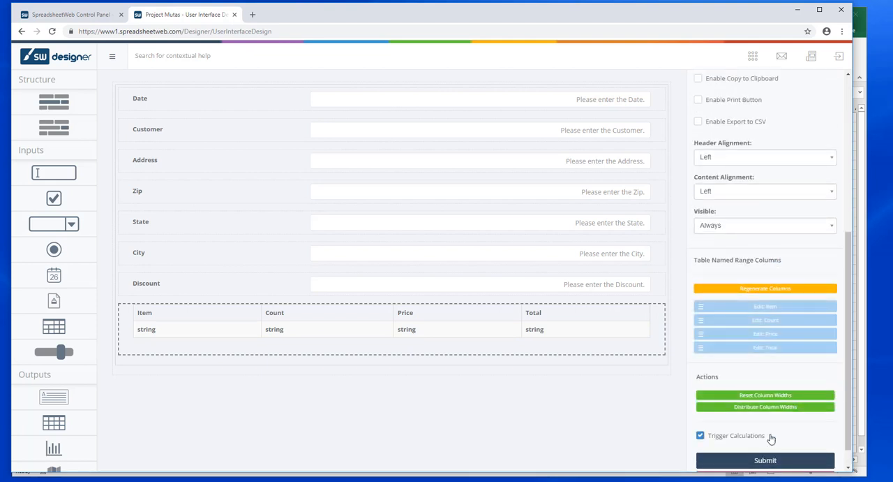
left_click(770, 436)
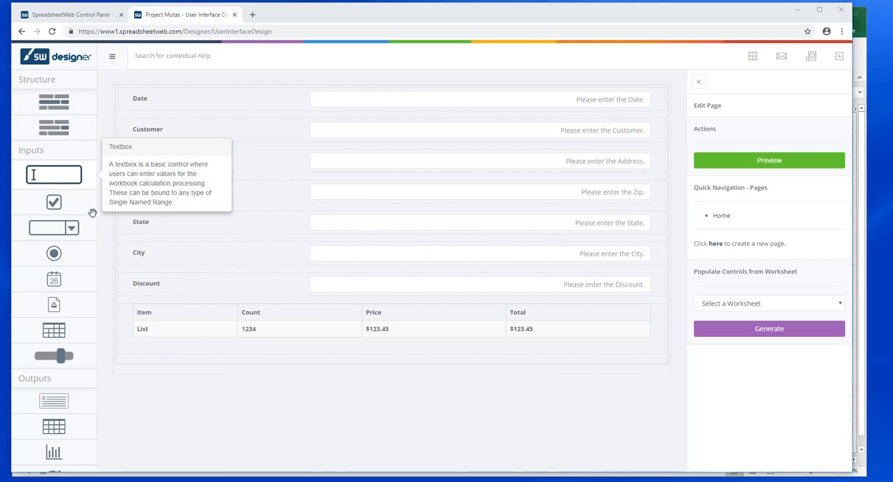
Step: Add a textbox below the order grid, bind it to the Order_Total named range and name it Order Total
left_click_drag(63, 173, 335, 377)
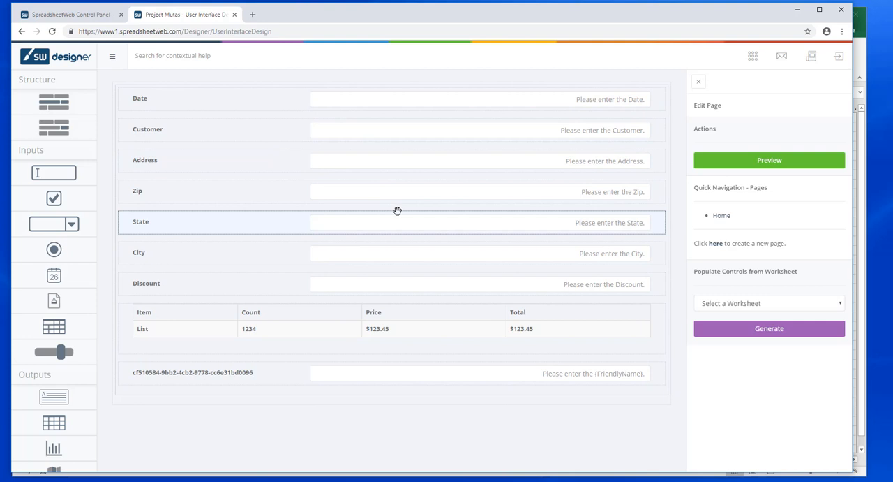
left_click(422, 375)
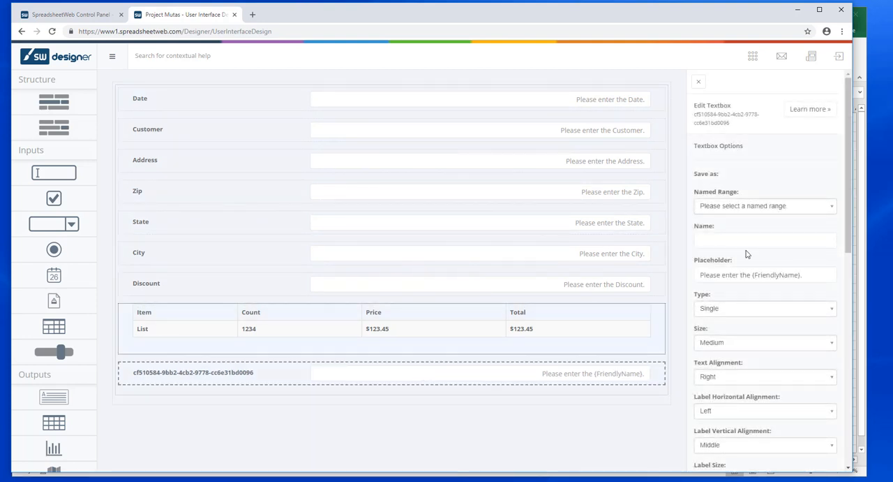
left_click(756, 208)
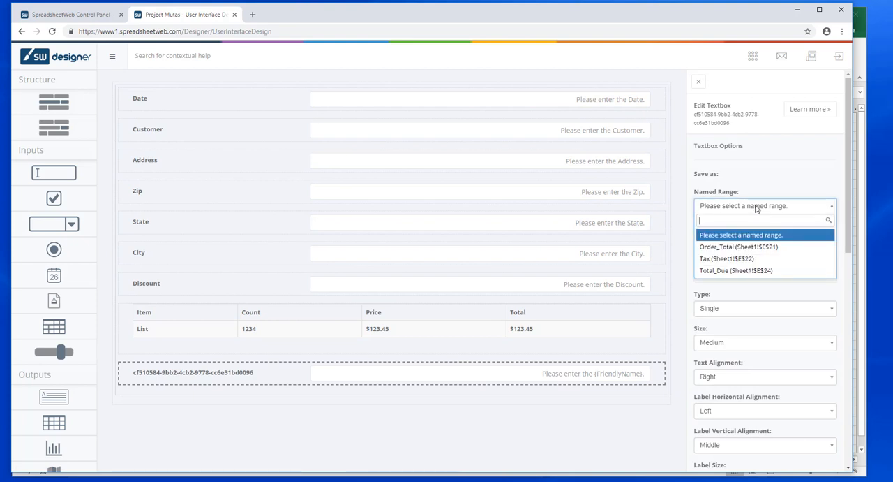
left_click(748, 247)
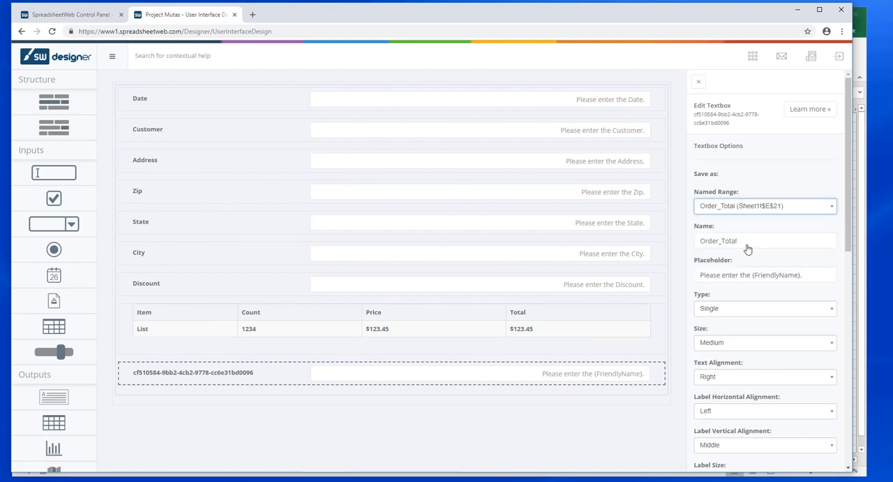
left_click(723, 241)
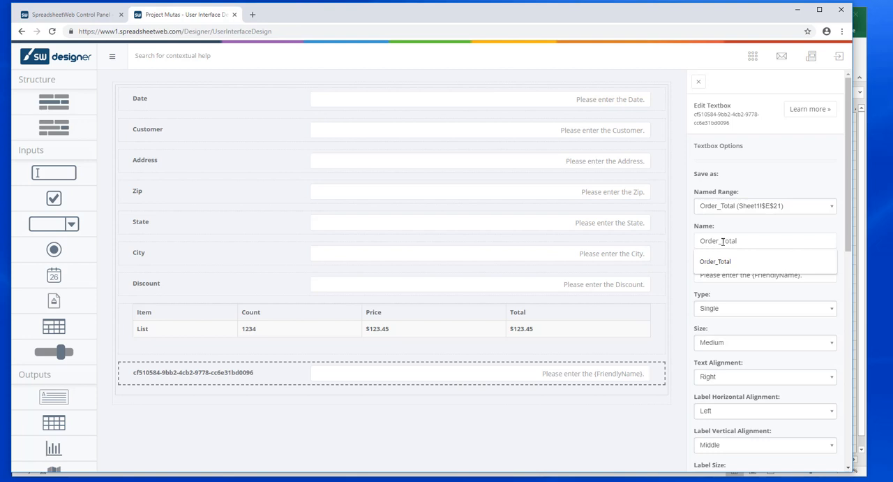
key("BackSpace")
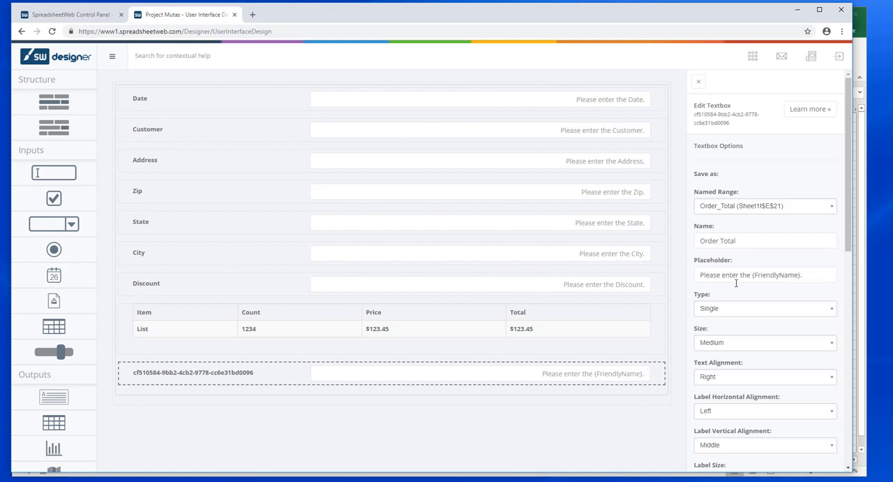
left_click(433, 388)
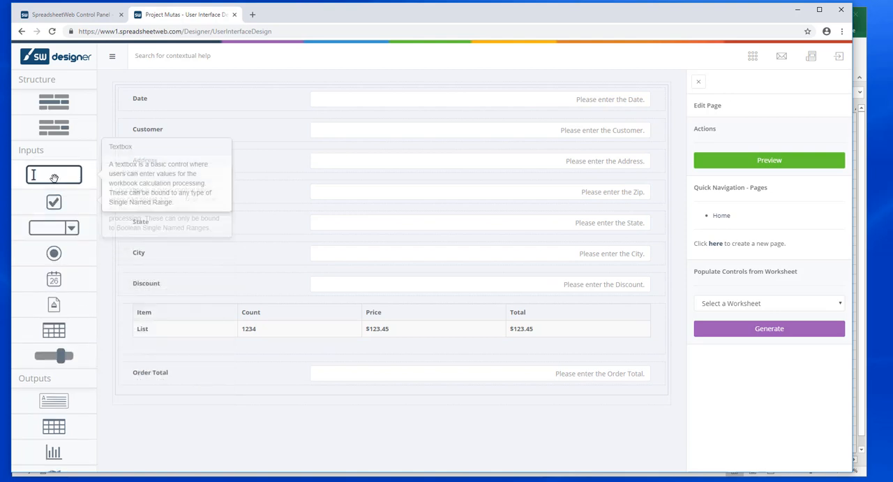
Step: Add a textbox bound to the Tax named range below Order Total, and move the Discount field below it
left_click_drag(54, 178, 282, 402)
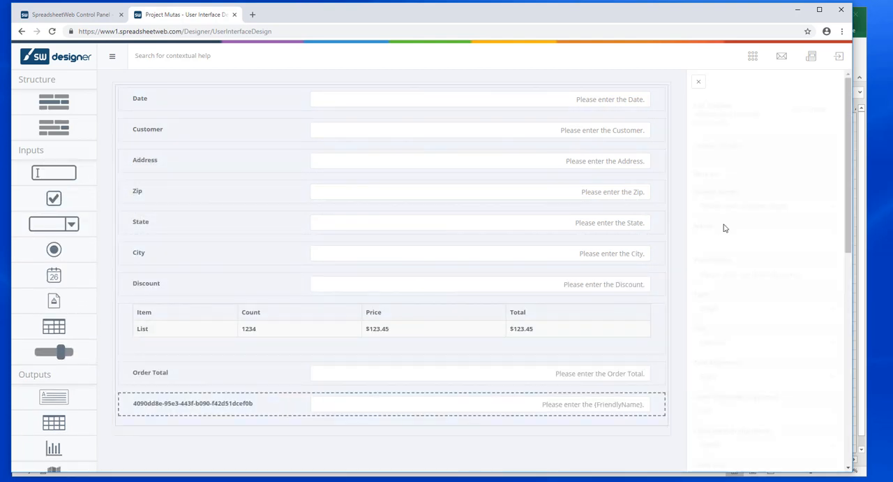
left_click(734, 206)
left_click(728, 248)
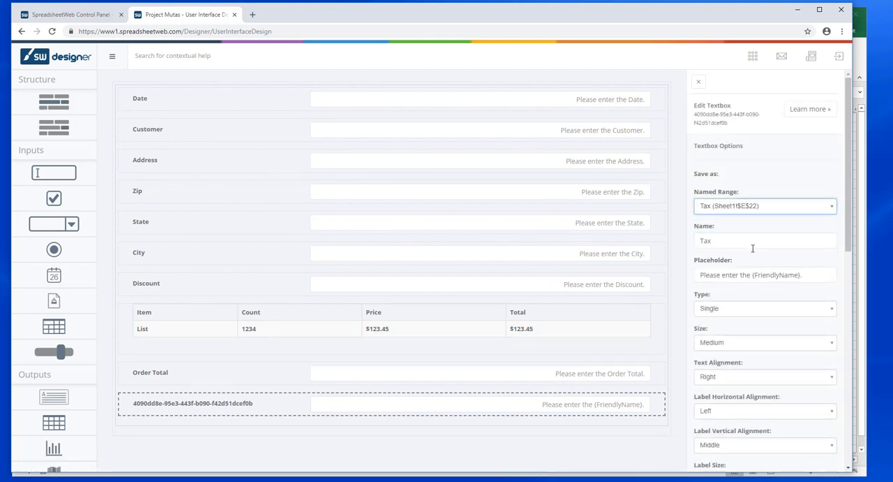
left_click(659, 270)
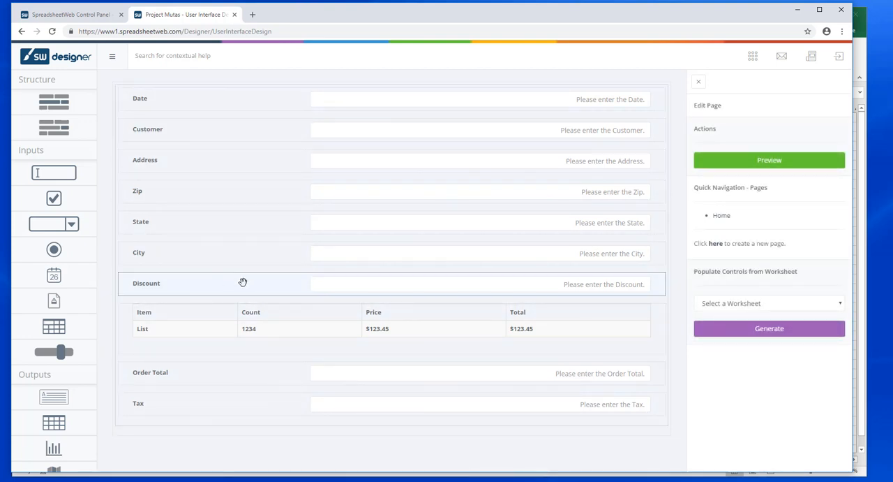
left_click_drag(245, 282, 254, 421)
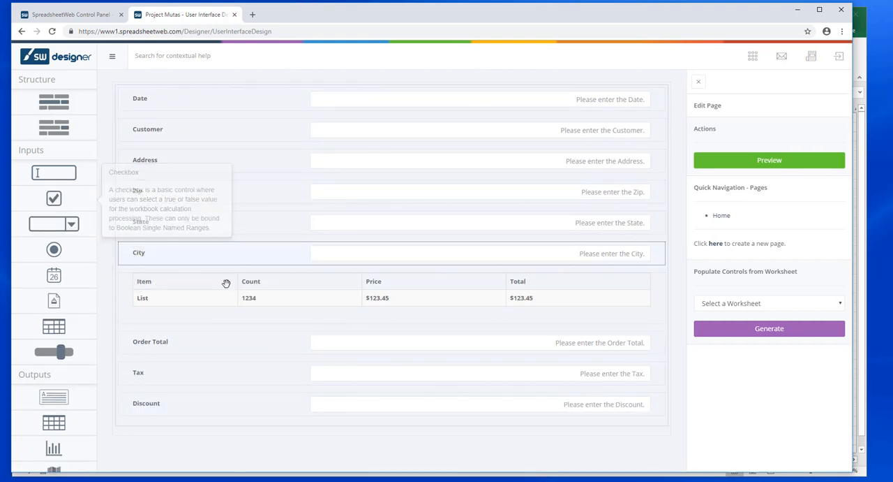
Step: Add a textbox below Discount, bind it to the Total_Due named range and name it Total Due
left_click_drag(54, 177, 295, 433)
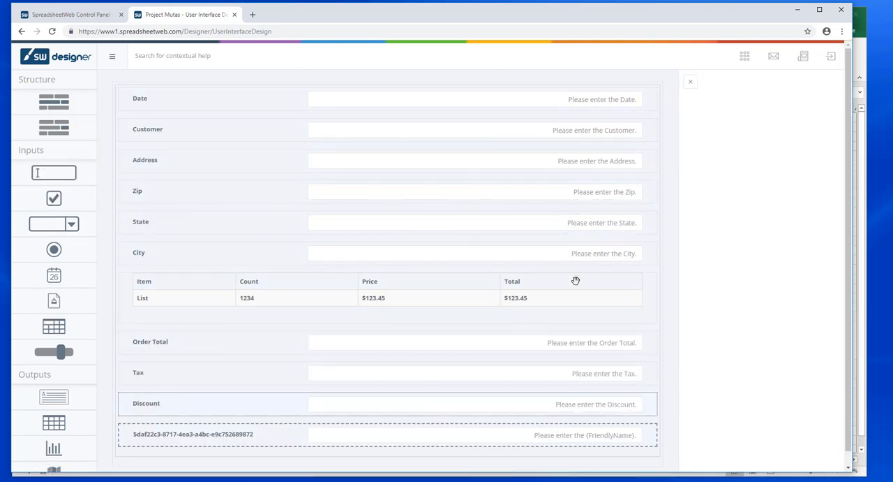
left_click(783, 206)
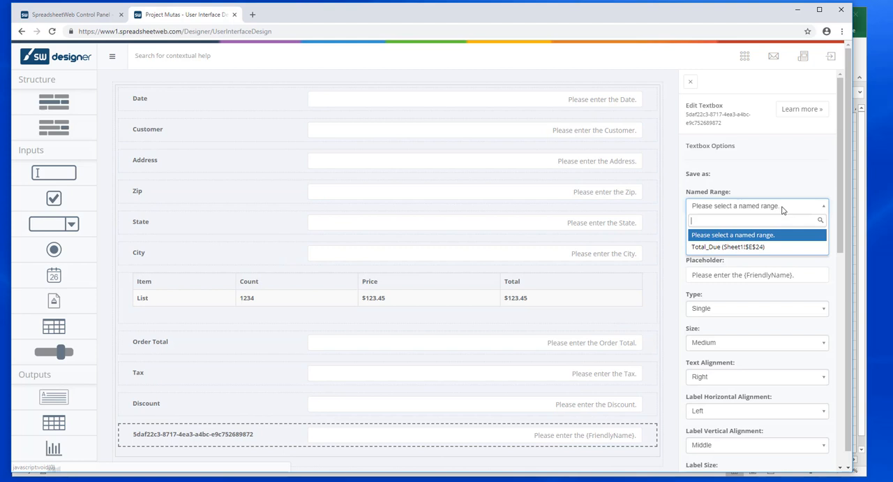
left_click(731, 246)
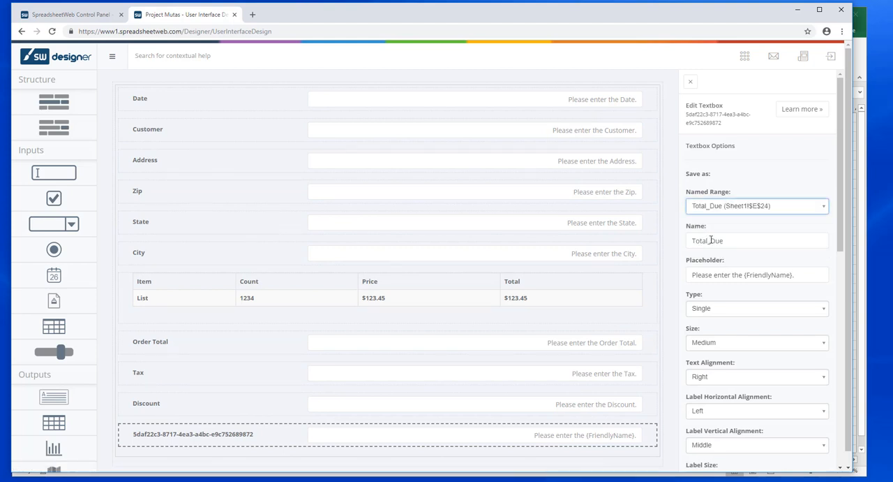
left_click(711, 240)
key("BackSpace")
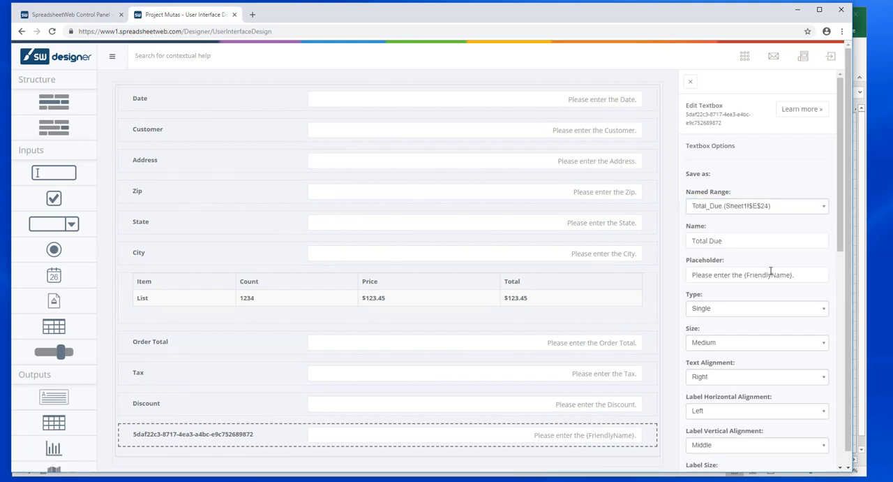
key("Return")
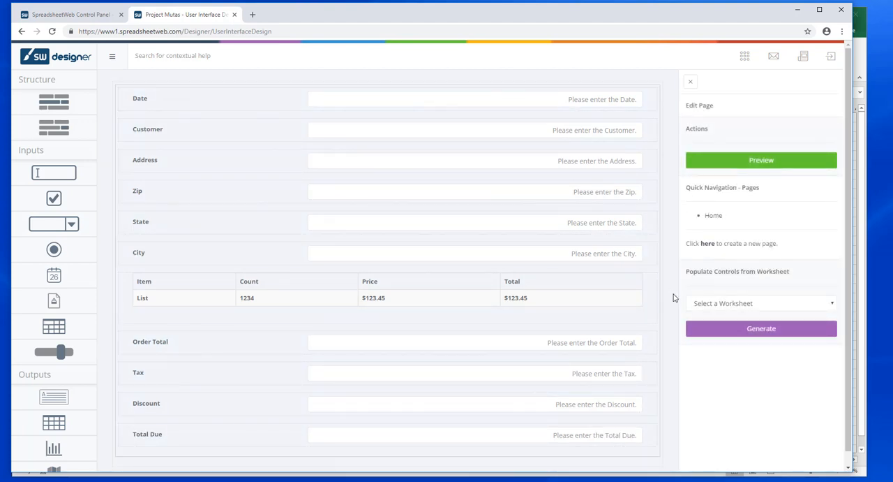
Step: Replace the Date textbox at the top of the form with a calendar control bound to the Date named range
left_click(464, 102)
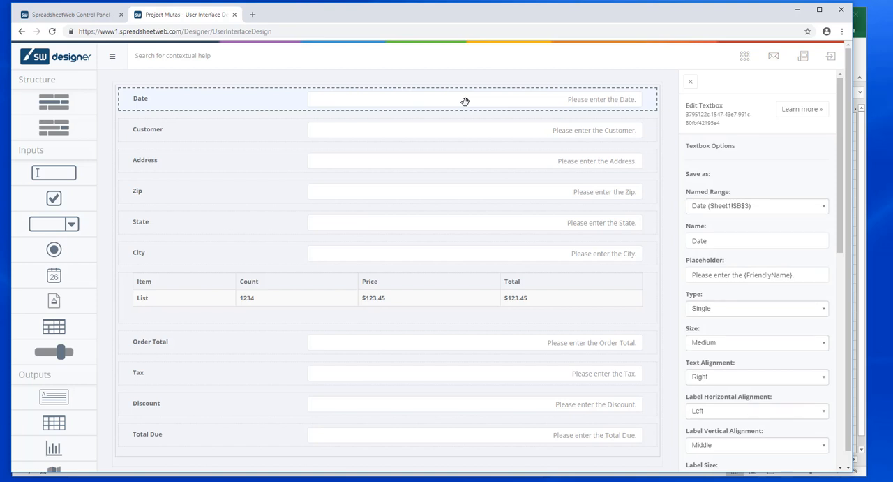
left_click_drag(392, 109, 58, 248)
key("Delete")
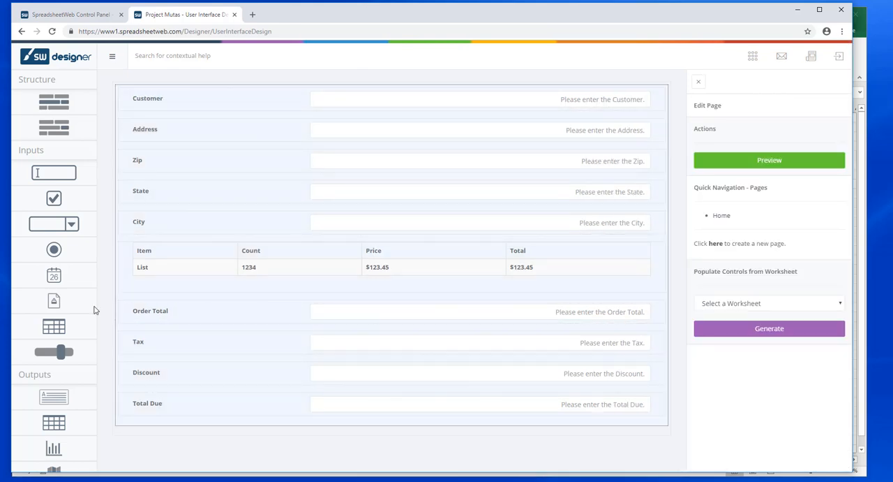
left_click_drag(53, 276, 271, 102)
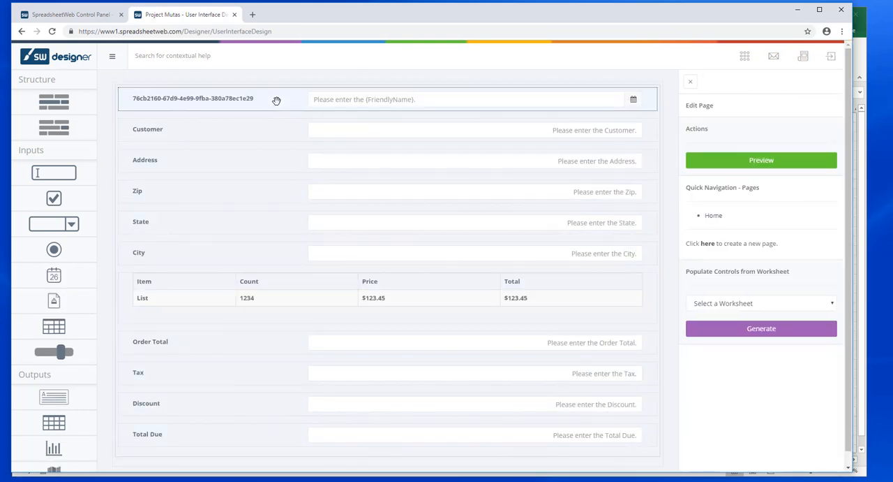
left_click(277, 100)
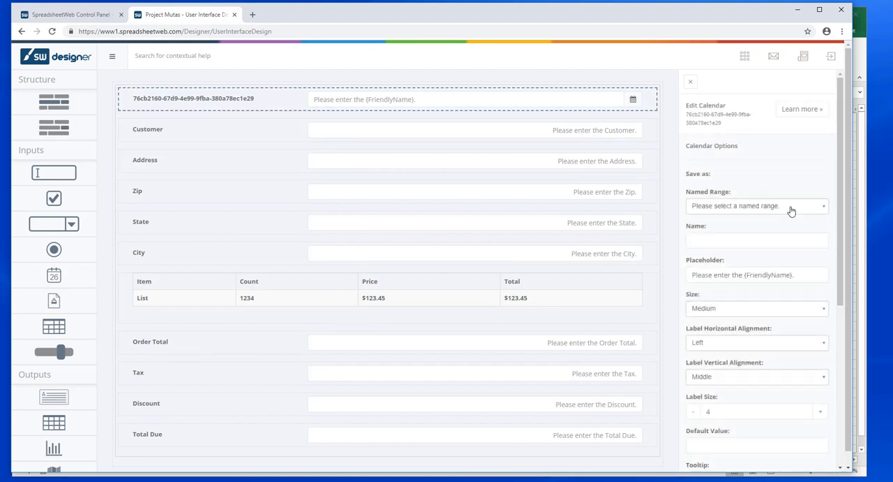
left_click(791, 207)
left_click(742, 247)
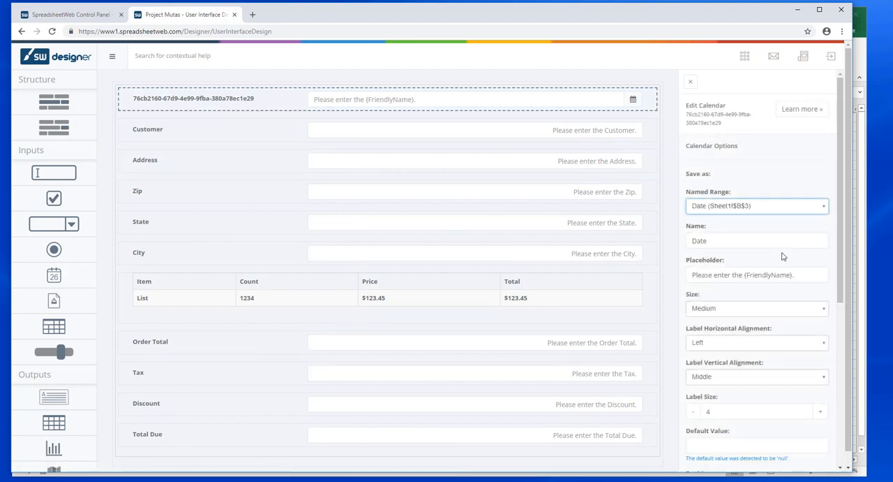
Step: Set the calendar's DateTime format to US Short Date and save its settings
scroll(782, 256, "down", 3)
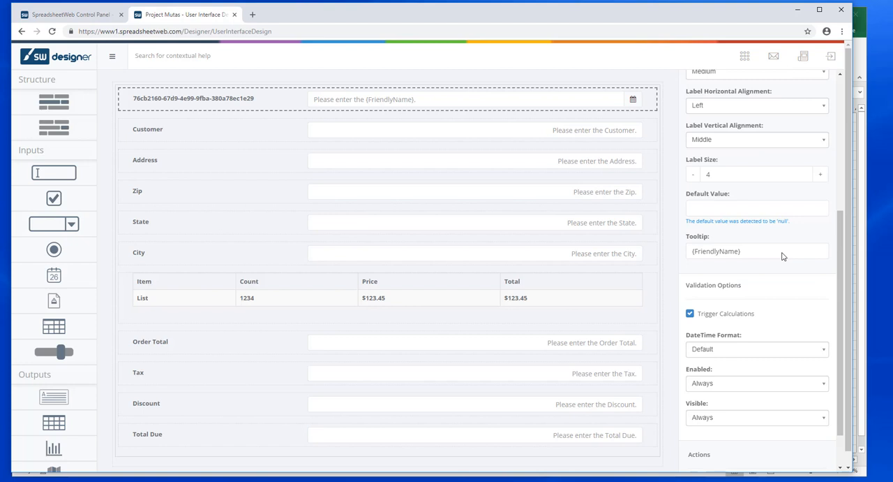
left_click(773, 349)
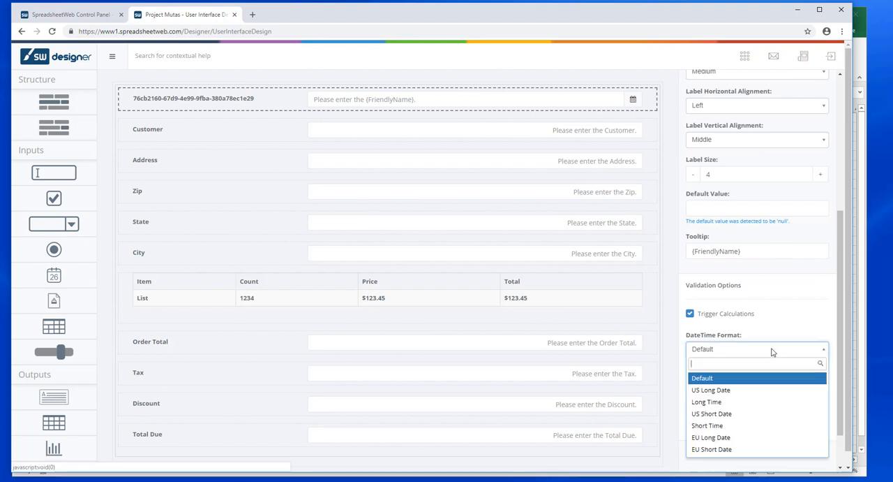
left_click(725, 413)
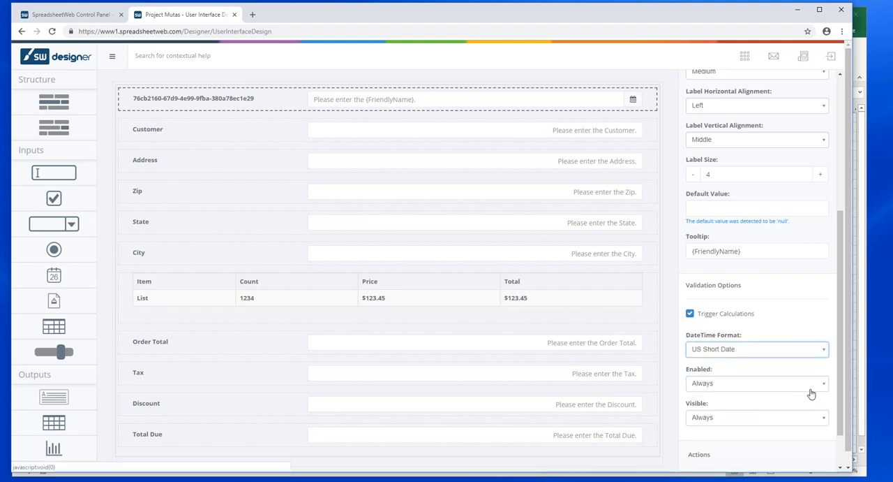
scroll(811, 394, "down", 3)
left_click(811, 393)
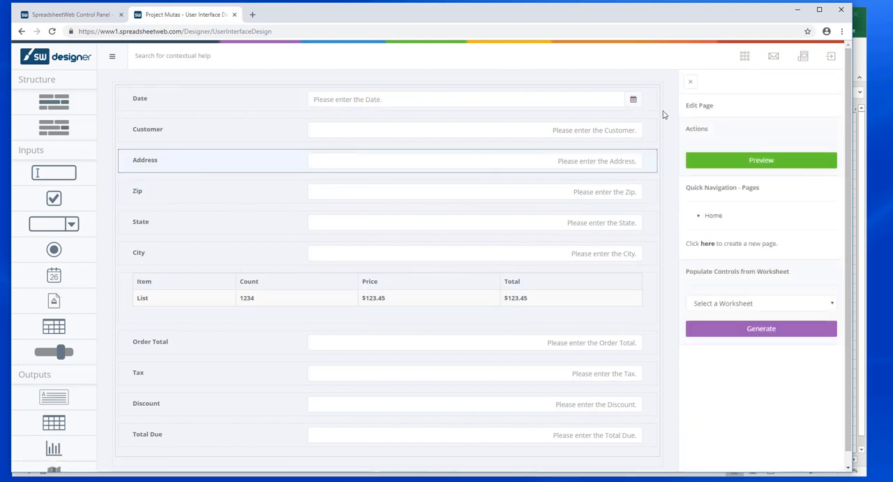
Step: Preview the application and enter Item 04 with a count of 4 in the grid's first row
left_click(785, 170)
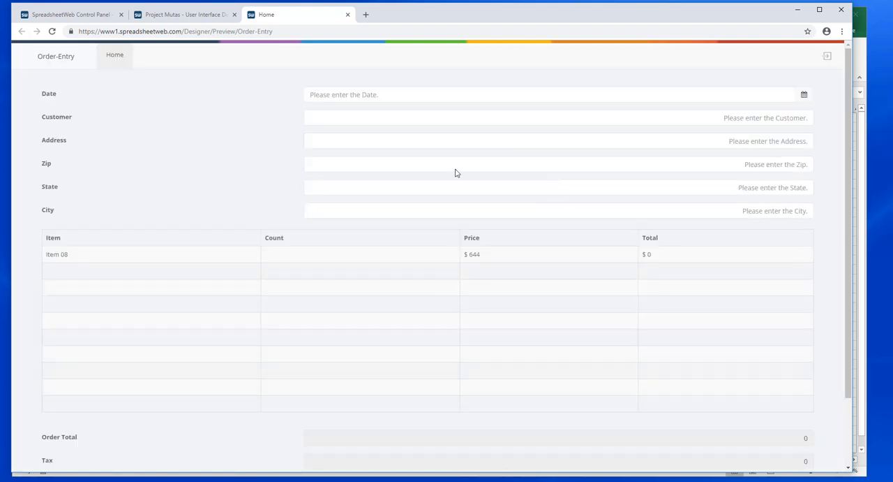
left_click(148, 258)
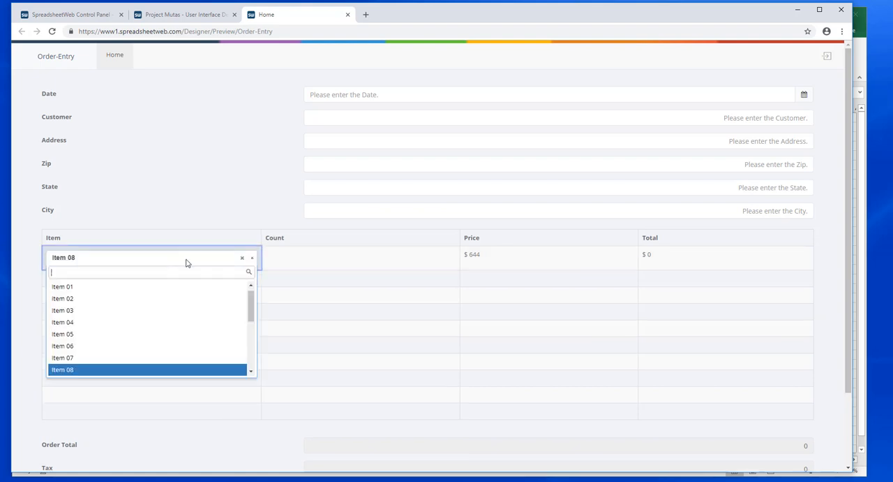
left_click(116, 322)
left_click(334, 255)
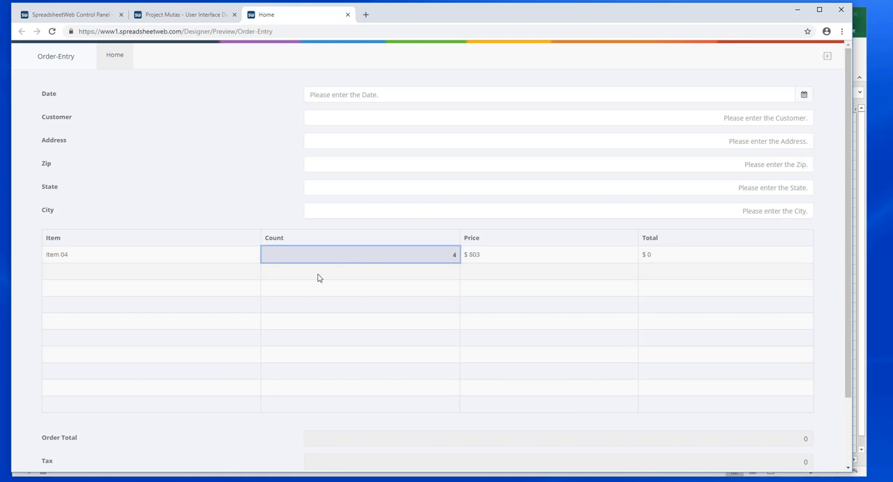
key("BackSpace")
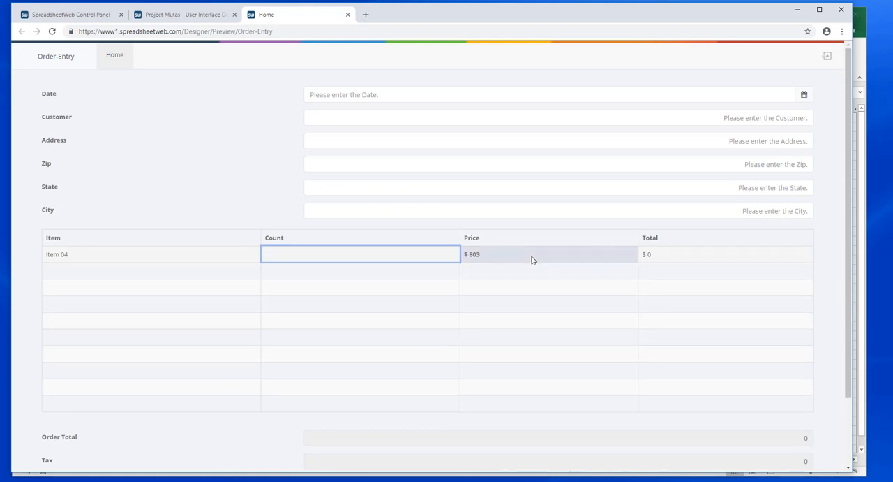
type("4")
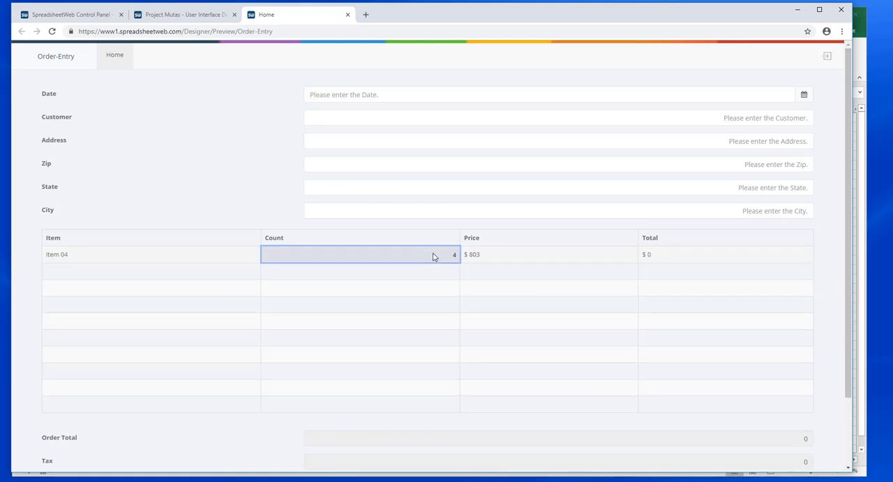
key("Return")
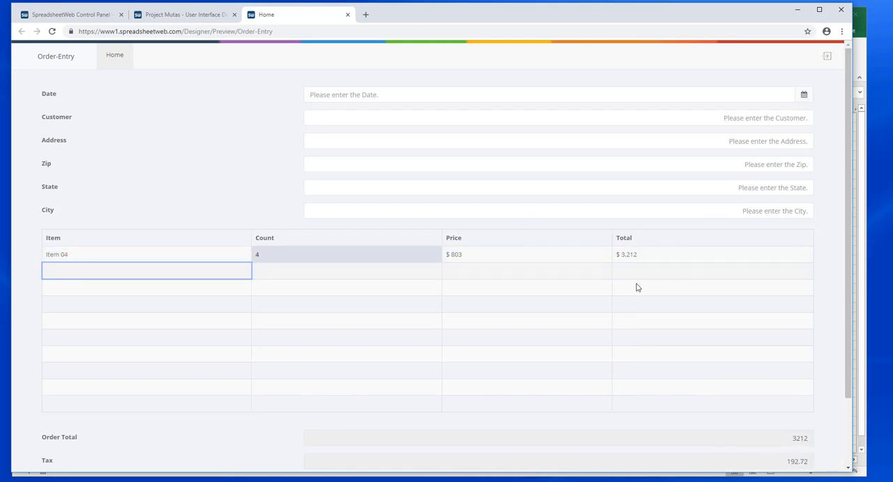
Step: Enter Item 06 with a count of 2 in the second row of the previewed order grid
left_click(239, 274)
left_click(166, 368)
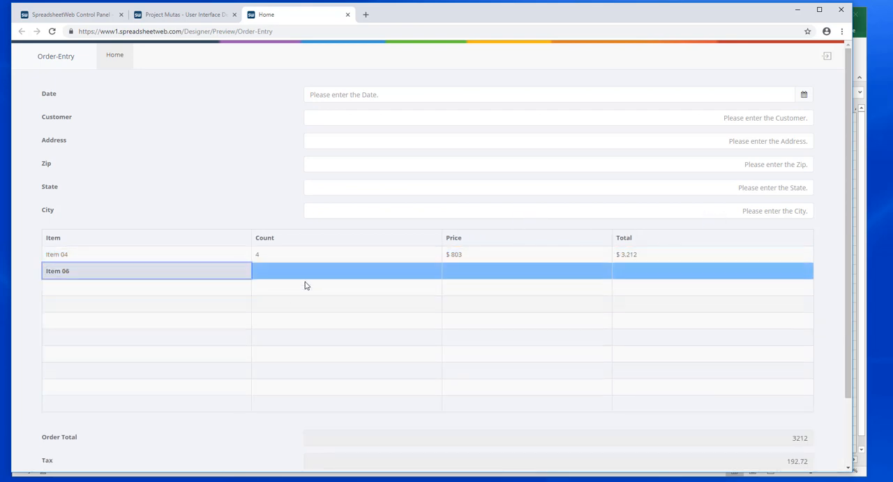
type("2")
key("Return")
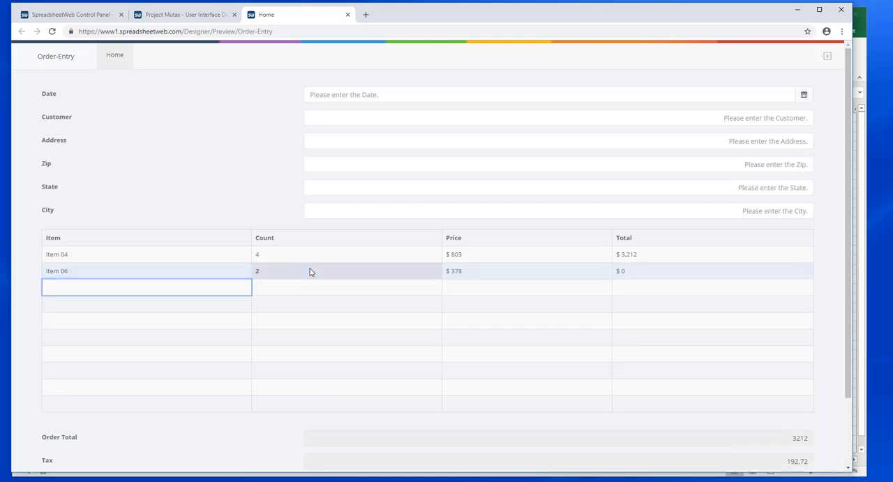
Step: Enter a Discount of 100 in the preview, check the totals and close the preview
scroll(654, 300, "down", 2)
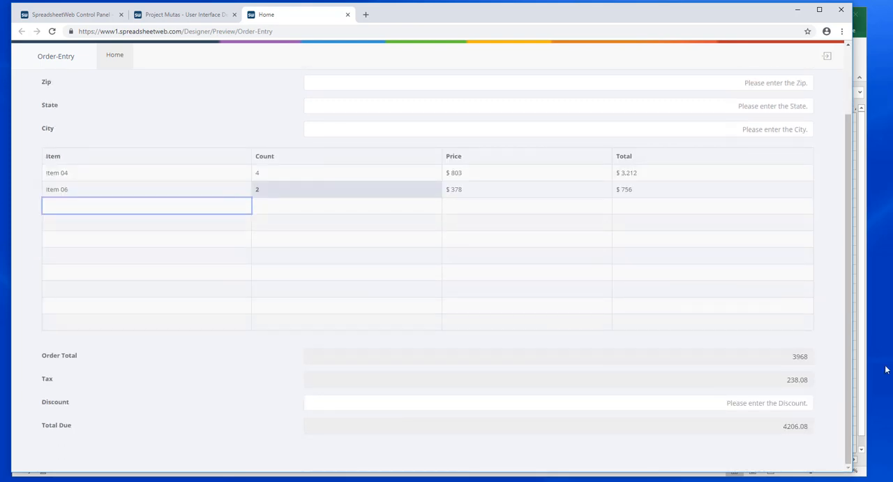
left_click(806, 402)
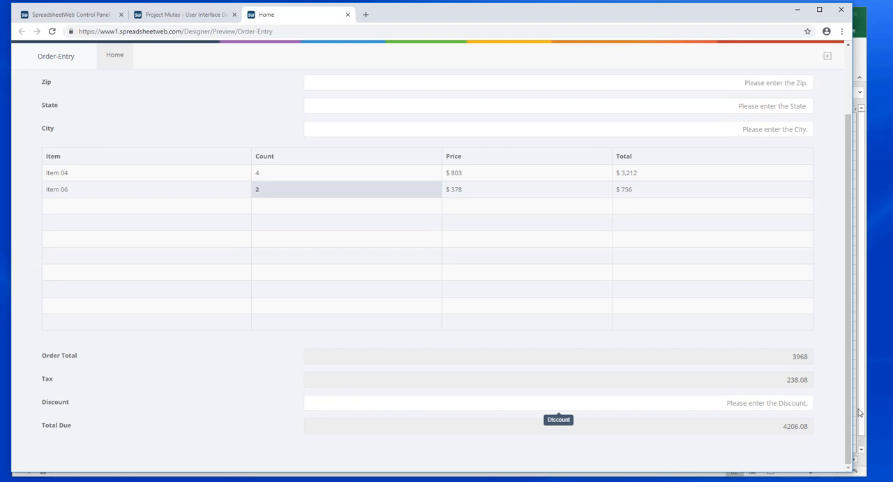
type("100")
left_click(795, 445)
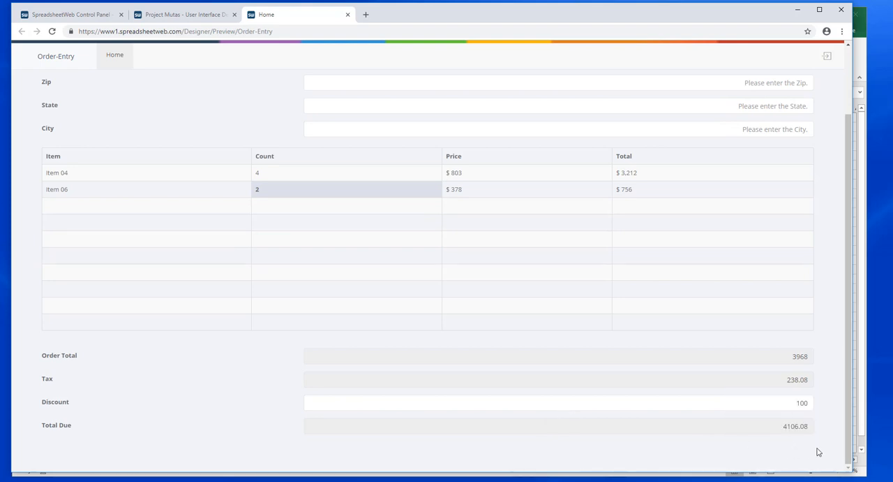
scroll(824, 259, "up", 2)
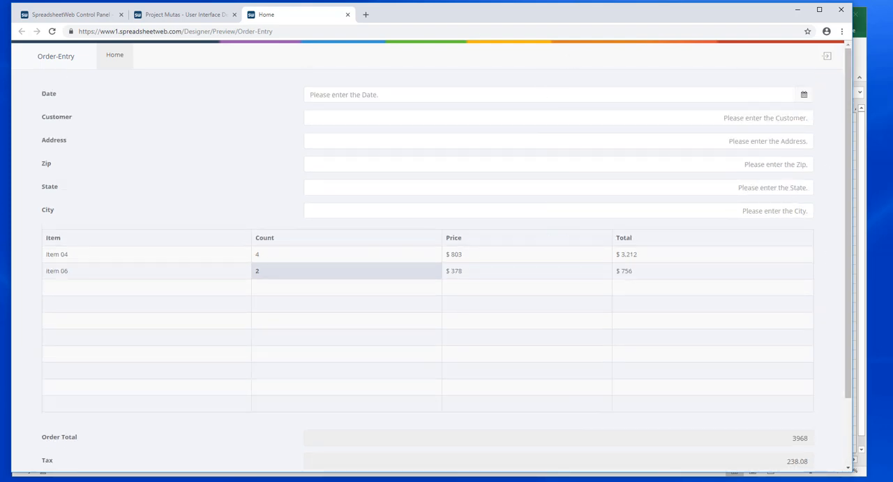
left_click(347, 15)
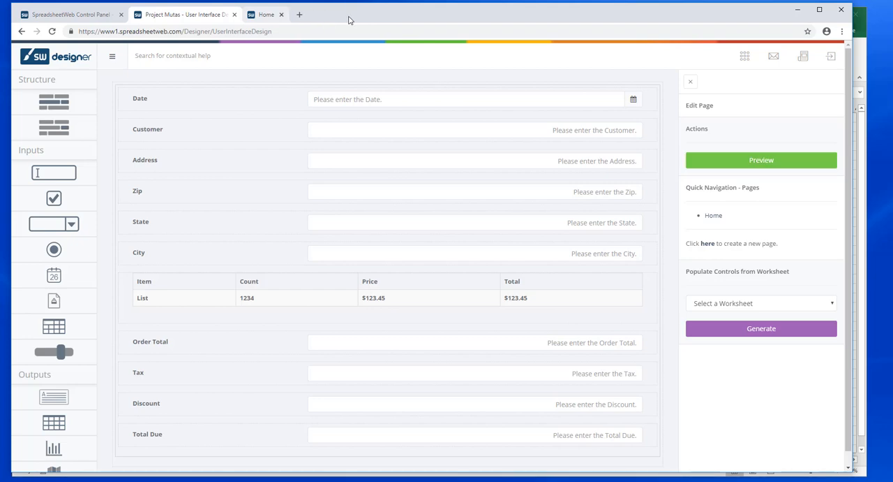
Step: Create a primary database table named Orders in the Database Designer and open it for editing
left_click(745, 59)
left_click(665, 105)
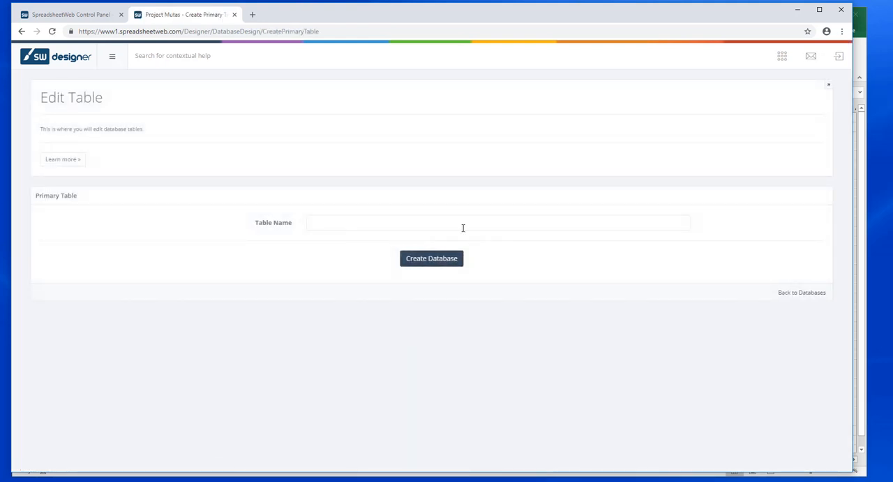
left_click(462, 226)
type("Orders")
left_click(421, 259)
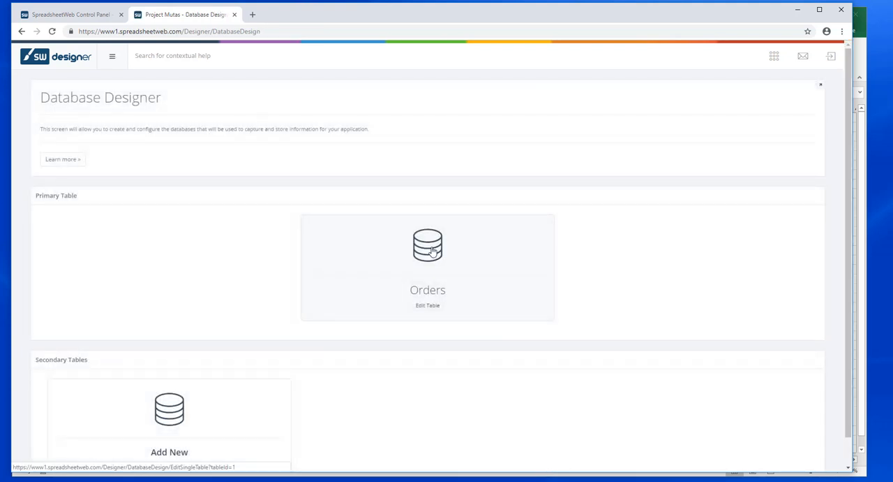
left_click(433, 251)
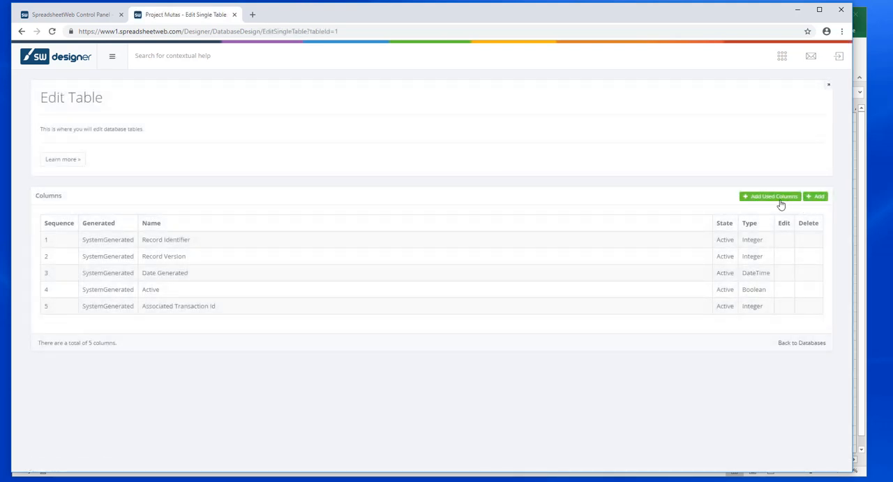
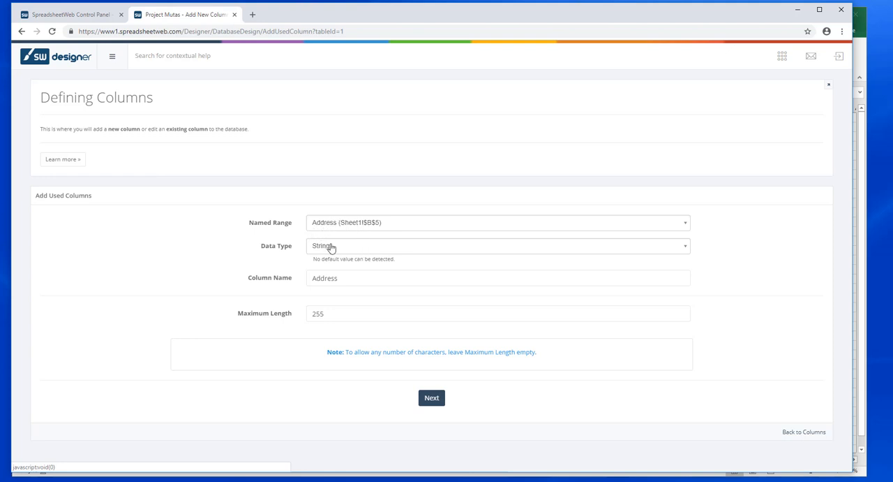
Step: Add the Address, City and Customer named ranges to the Orders table as String columns
left_click(432, 397)
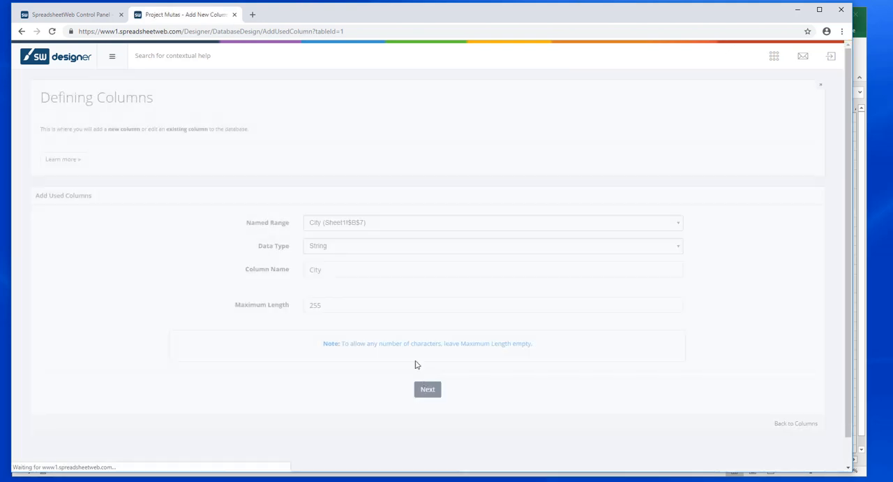
left_click(433, 399)
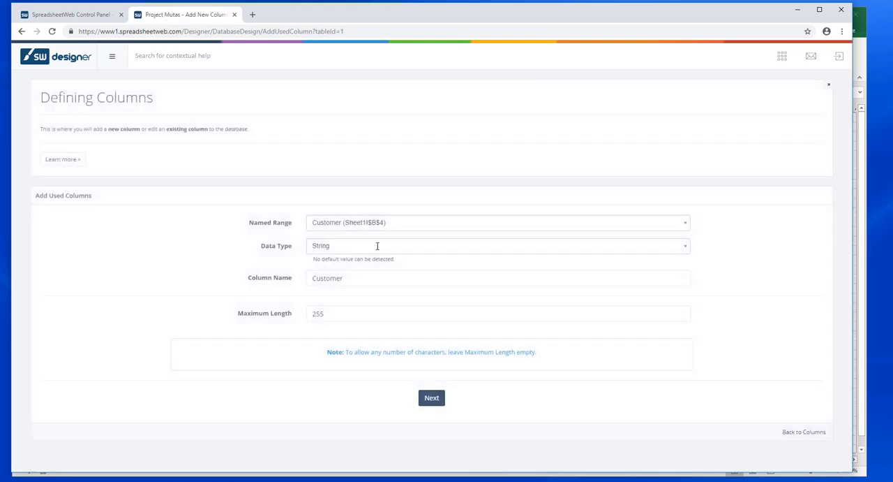
left_click(428, 398)
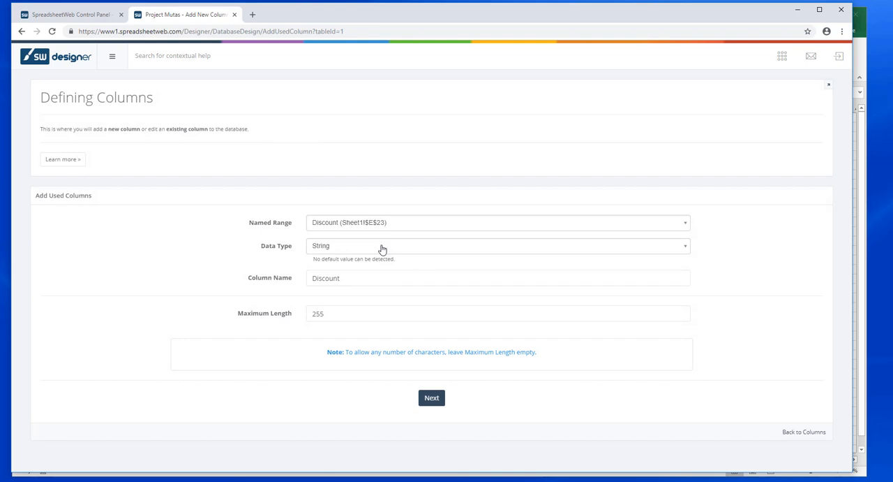
Step: Add Discount to the Orders table as a Decimal column, and State and Zip as String columns
left_click(383, 249)
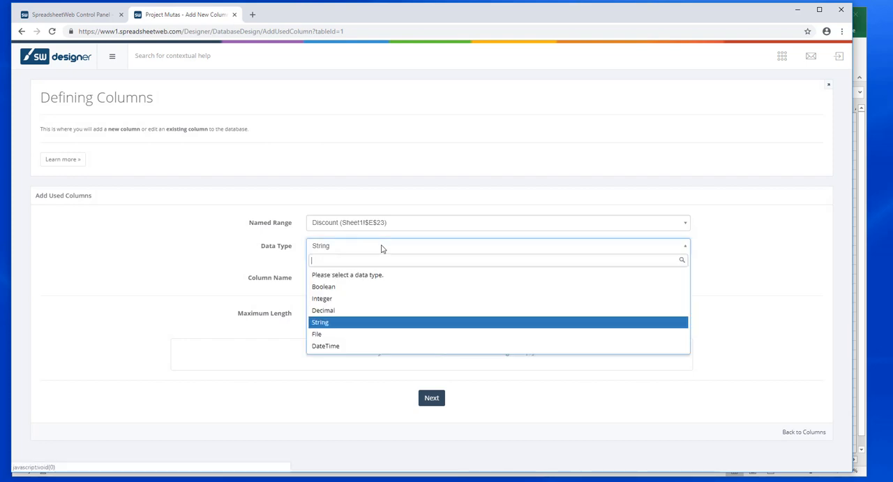
left_click(341, 311)
left_click(427, 460)
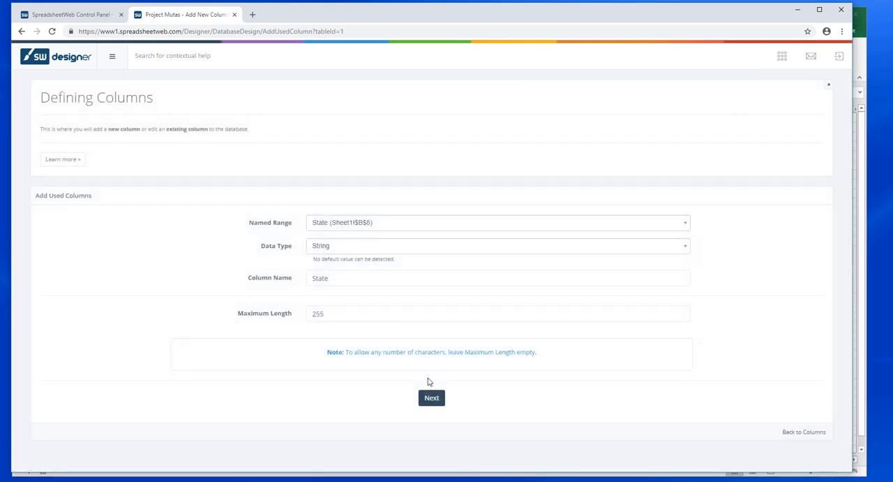
left_click(431, 399)
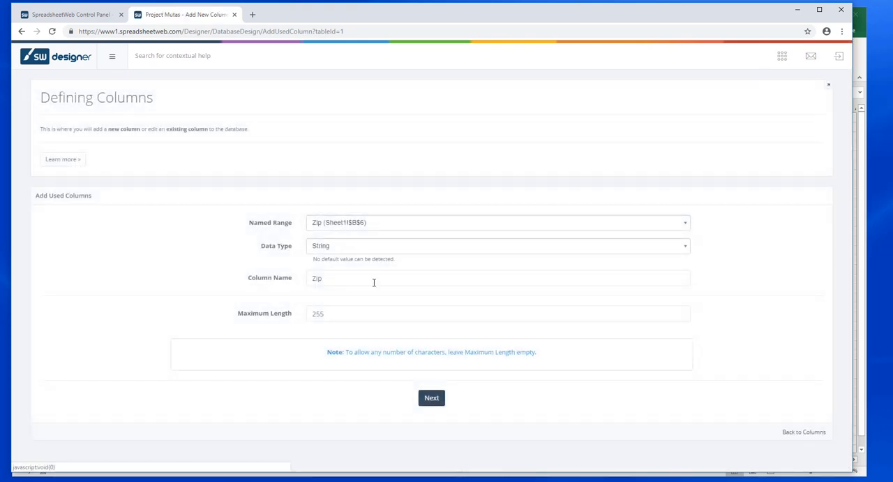
left_click(437, 398)
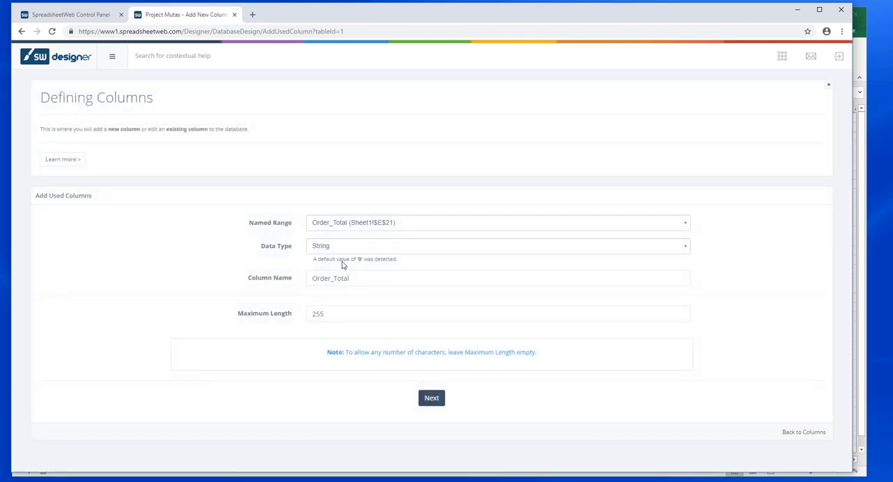
Step: Add the Order_Total and Tax named ranges to the Orders table as Decimal columns
left_click(361, 249)
left_click(351, 310)
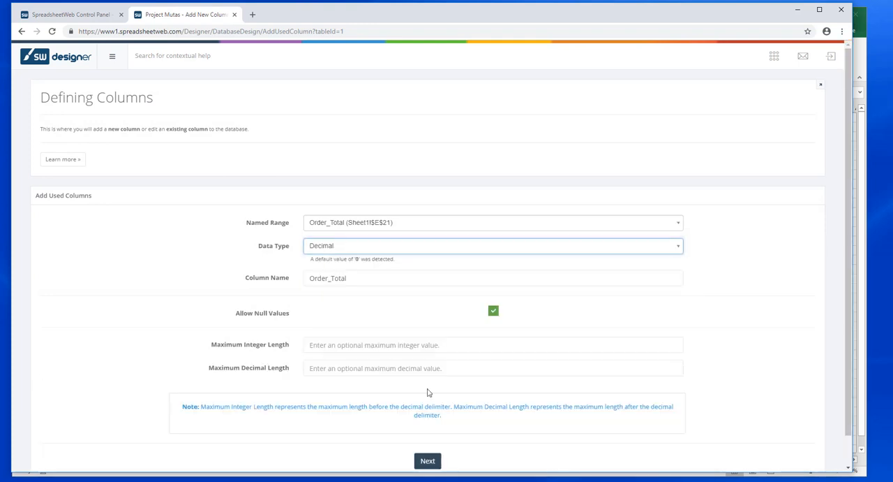
left_click(432, 460)
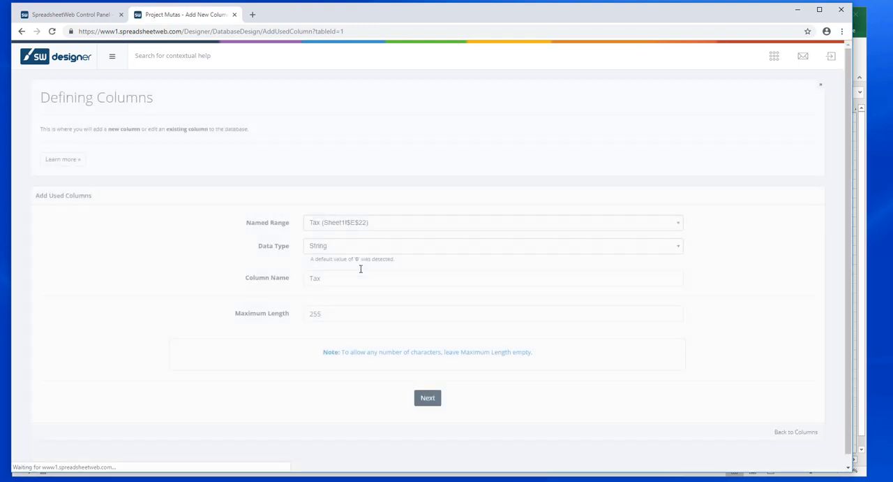
left_click(362, 250)
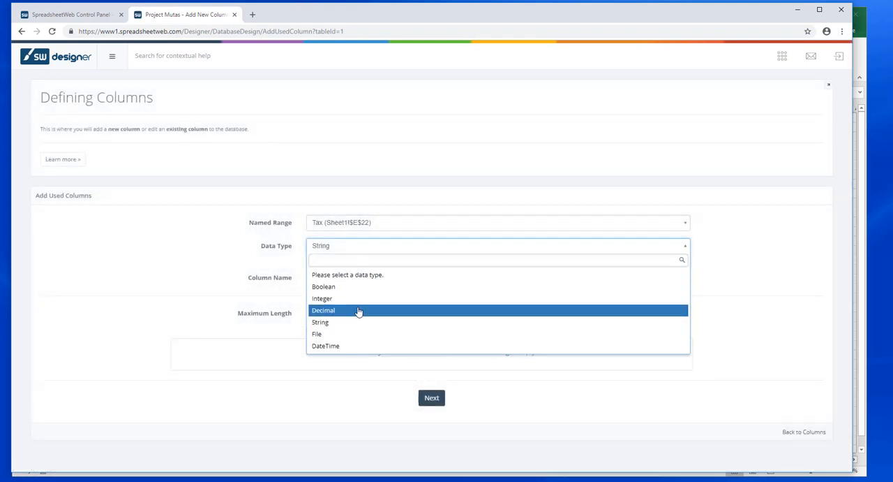
left_click(358, 311)
left_click(427, 460)
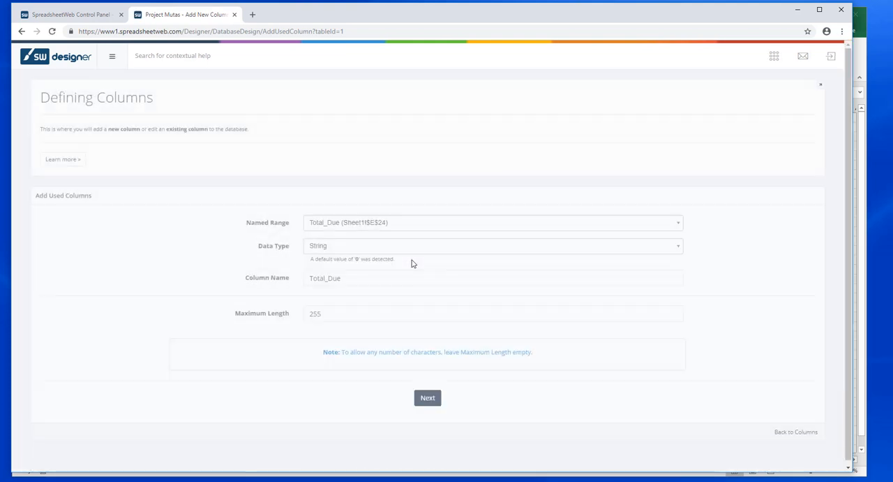
Step: Add Total_Due as a Decimal column and Date as a DateTime column, finish, and review the Orders table's column list
left_click(370, 245)
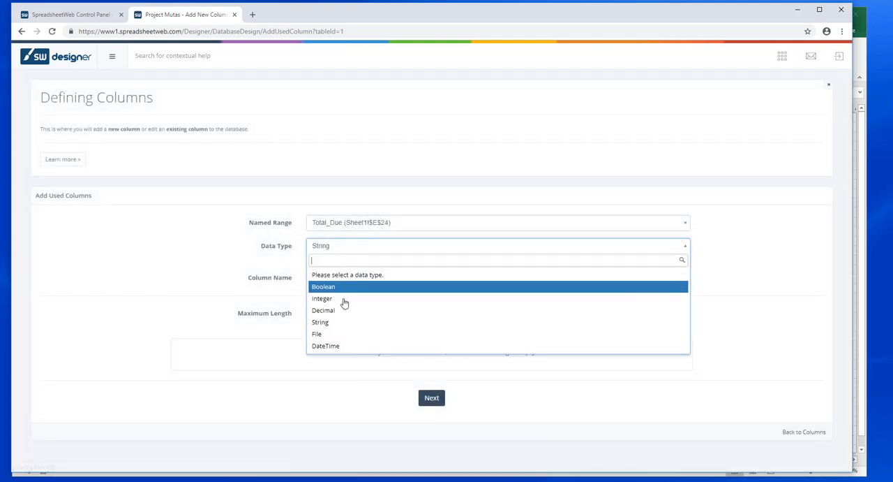
left_click(342, 312)
left_click(431, 459)
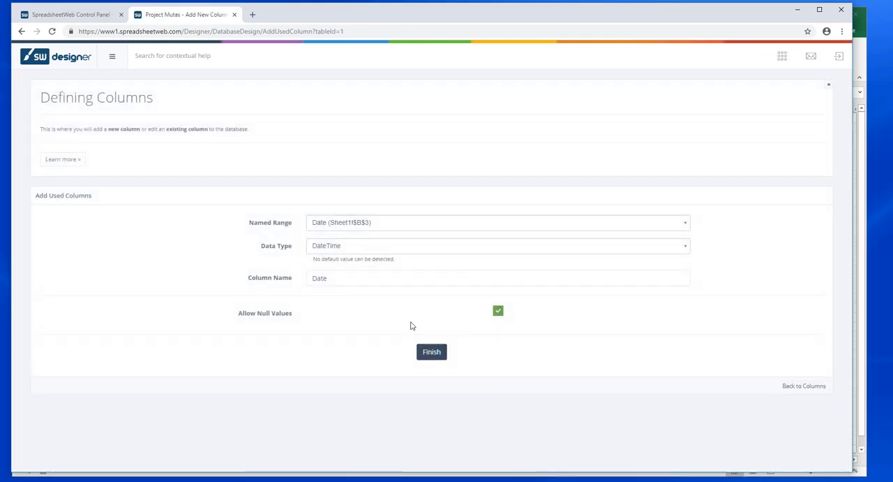
left_click(432, 352)
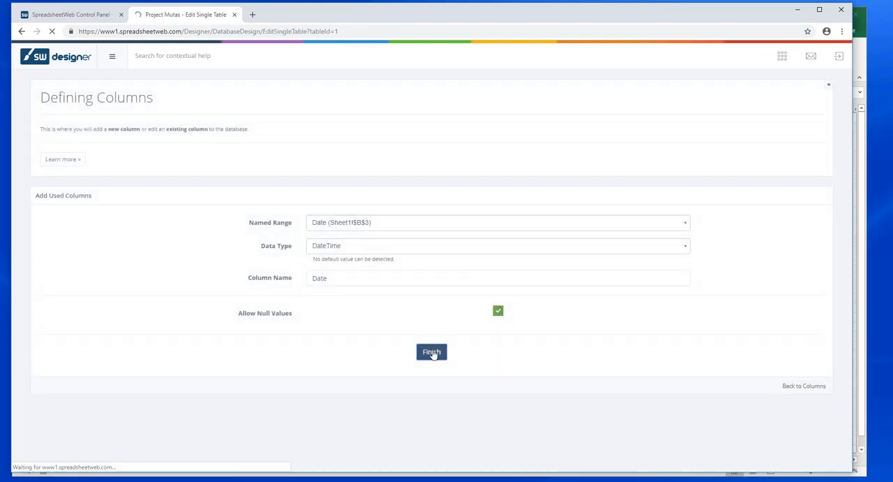
scroll(522, 310, "down", 2)
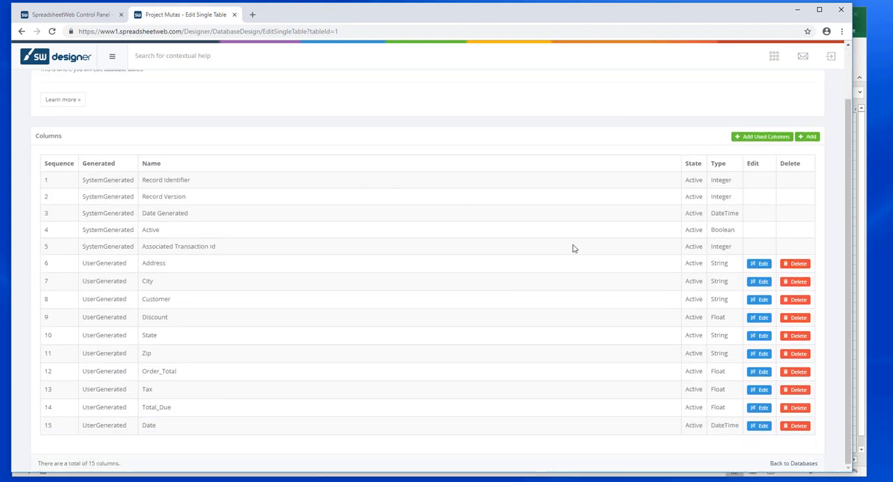
scroll(696, 225, "up", 2)
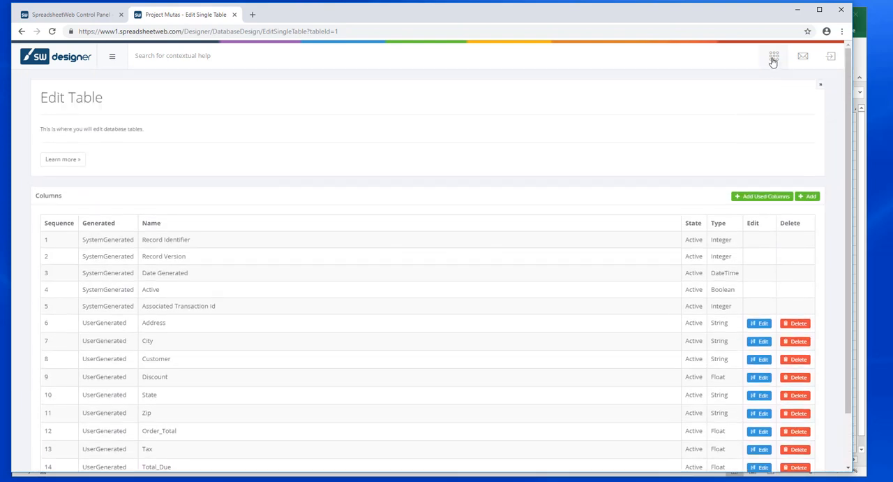
Step: Create a one-to-many secondary table named Items in the Database Designer
left_click(773, 61)
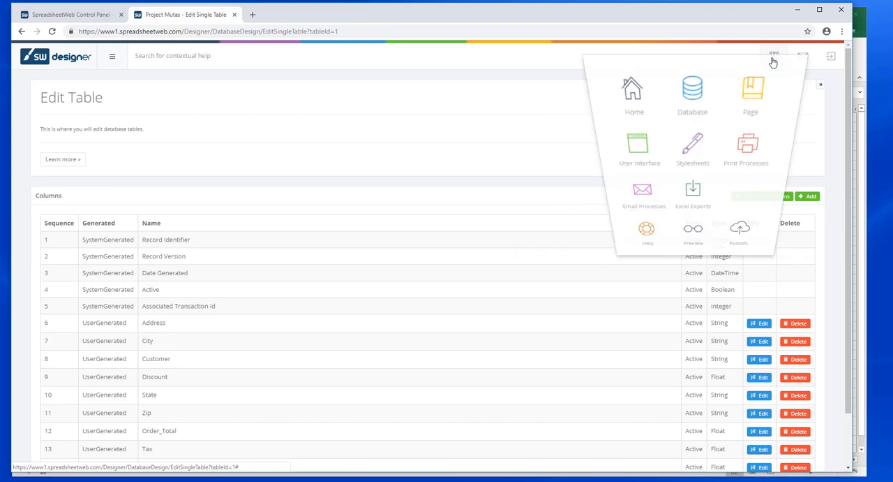
left_click(693, 105)
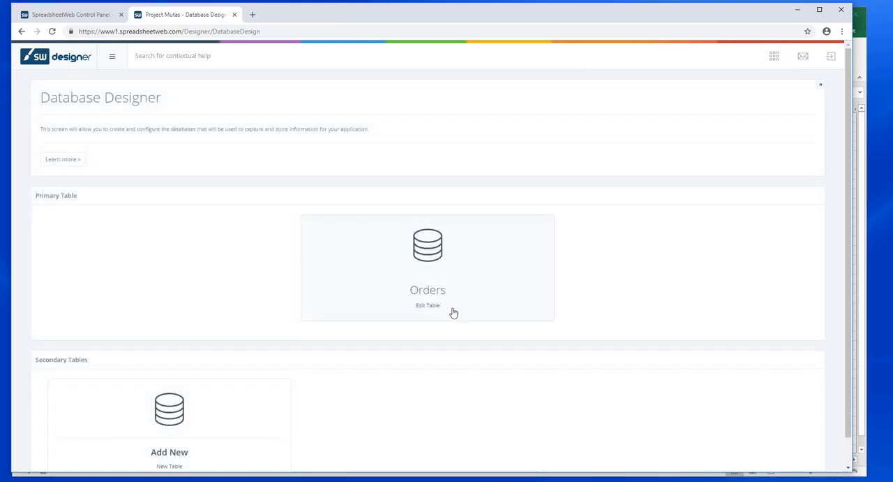
left_click(177, 419)
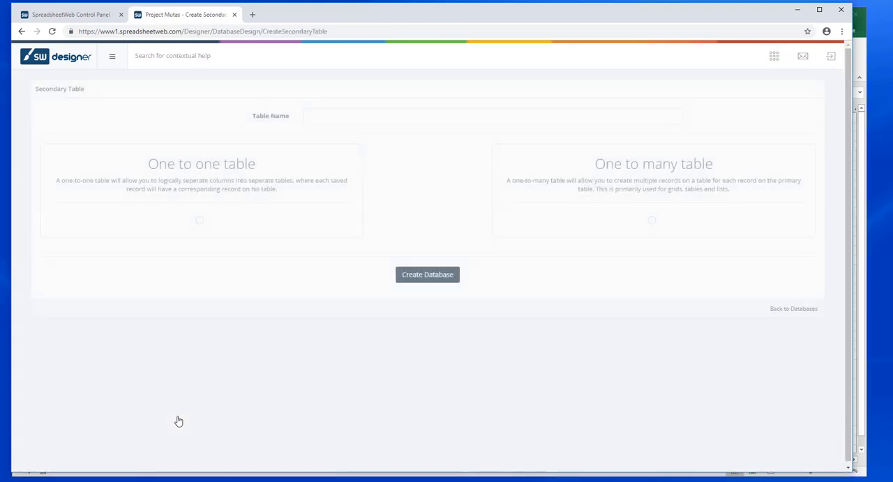
left_click(376, 118)
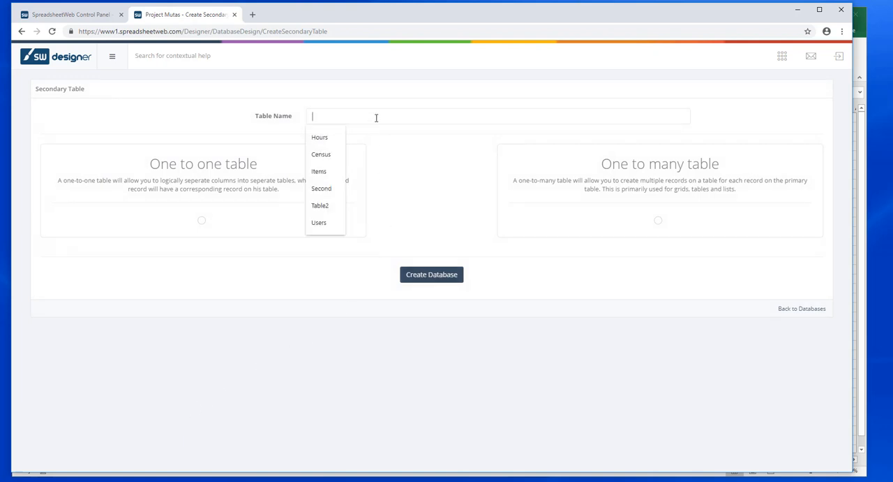
type("Items")
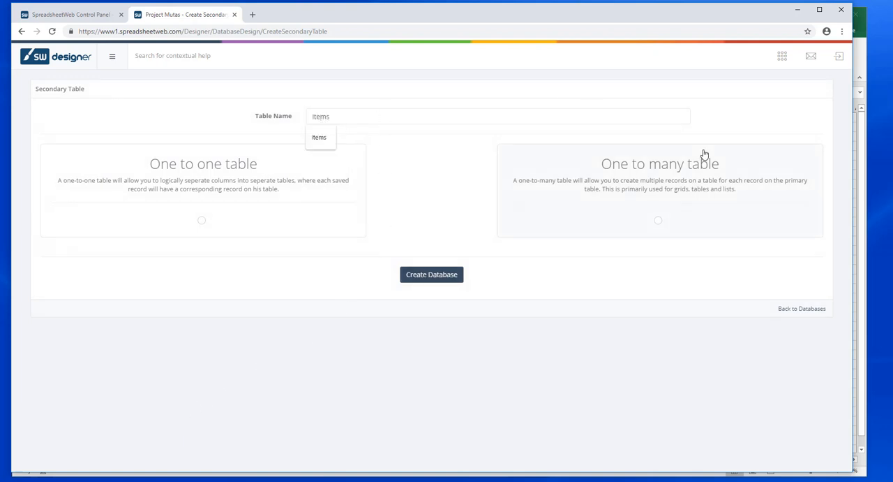
left_click(658, 223)
left_click(441, 276)
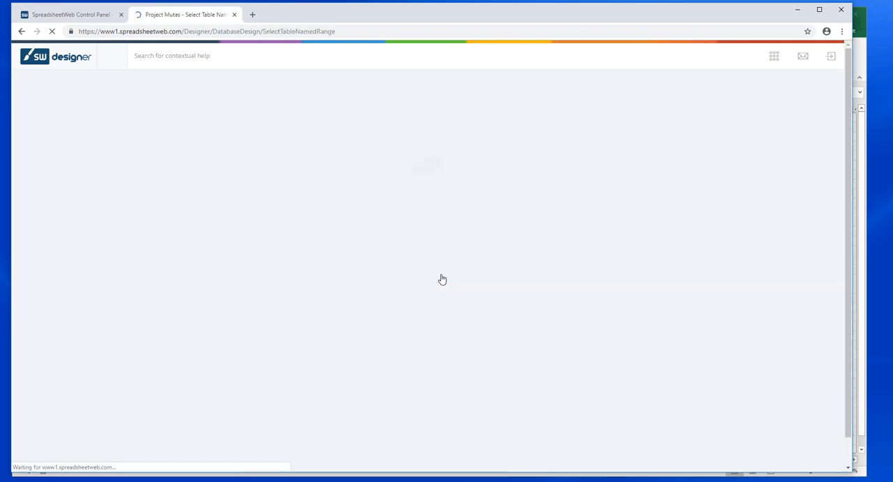
Step: Base the Items table on the Orders named range (Sheet1!$B$10:$E$20) with header information enabled
left_click(575, 117)
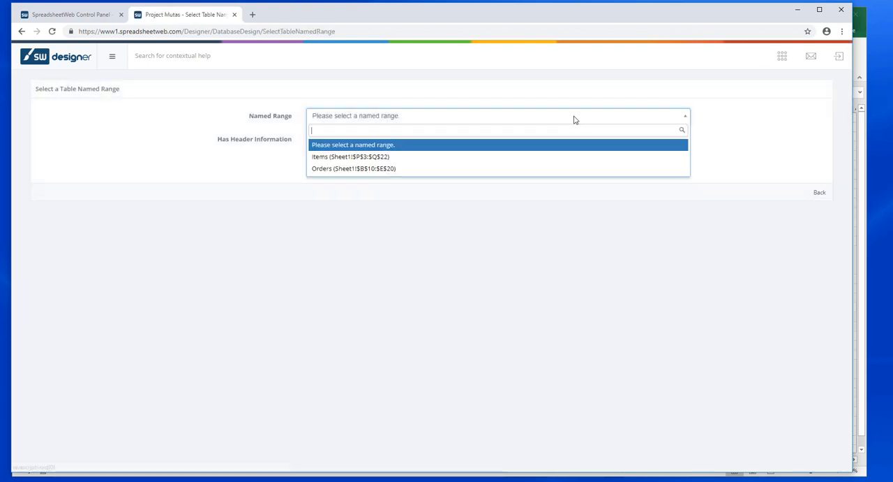
left_click(425, 169)
left_click(499, 138)
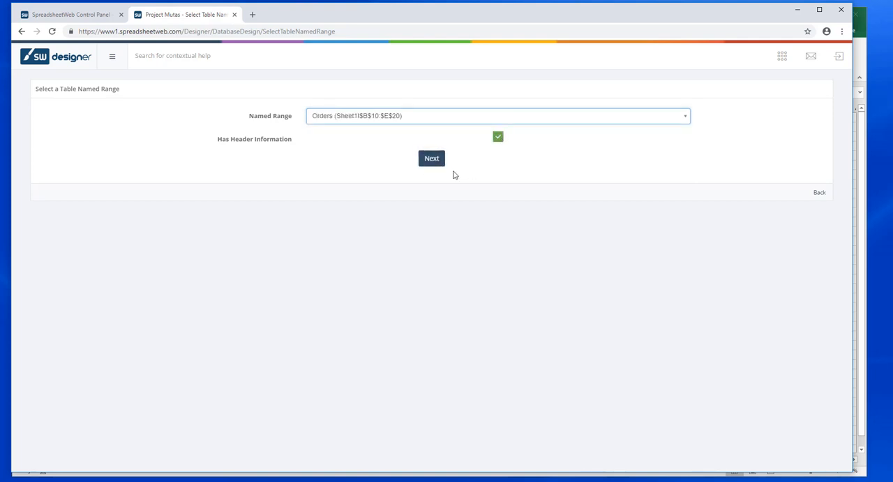
left_click(435, 160)
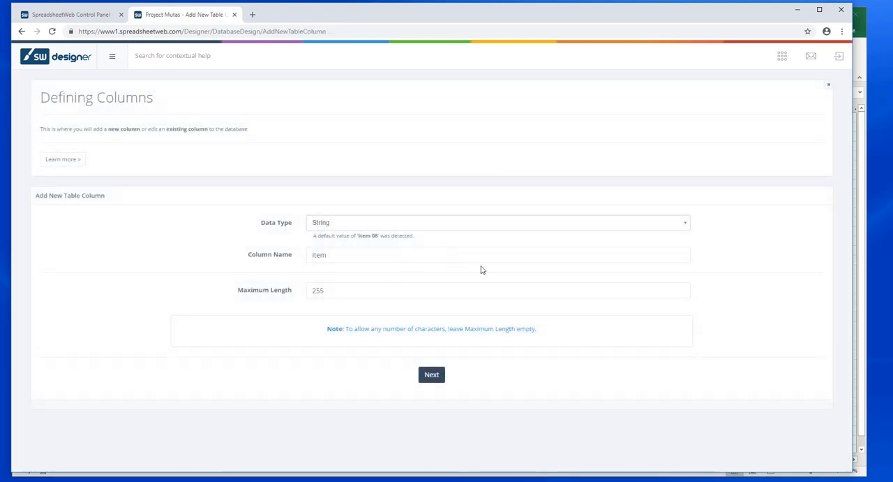
Step: Define the Items table's Item column as String and its Count column as Integer
left_click(432, 375)
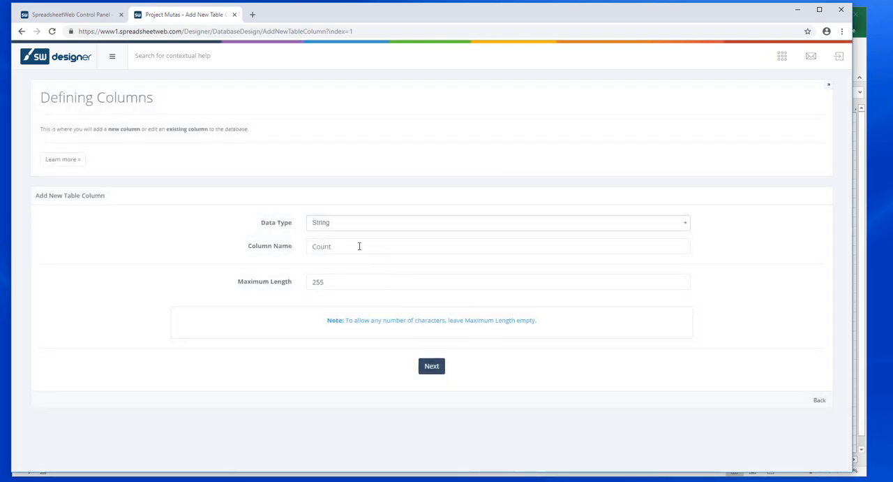
left_click(390, 227)
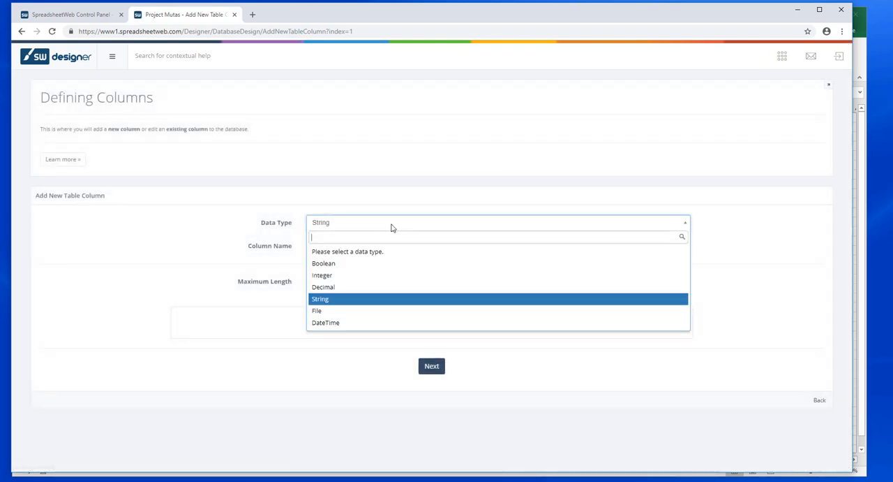
left_click(361, 279)
left_click(436, 400)
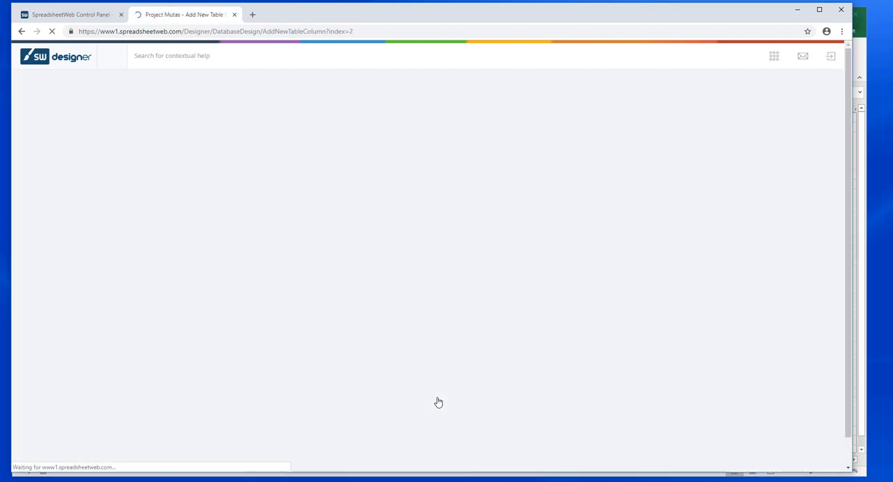
Step: Define the Items table's Price and Total columns as Decimal and finish creating the table
left_click(379, 228)
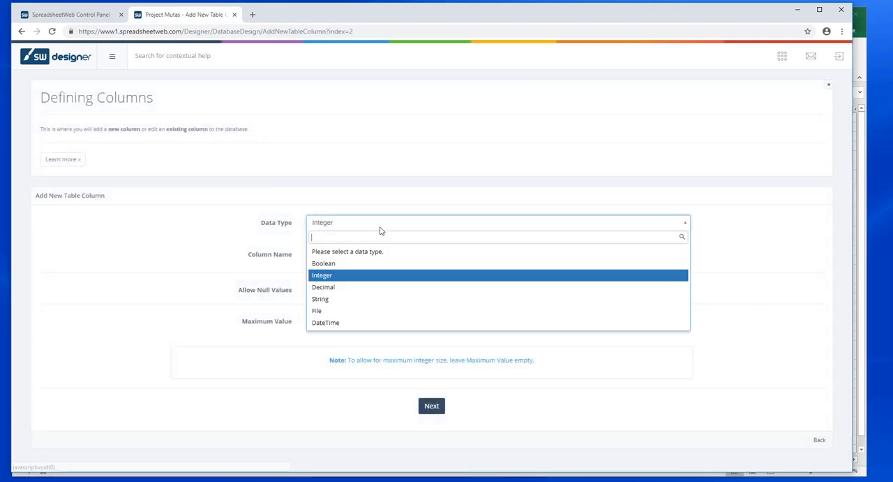
left_click(351, 290)
left_click(437, 445)
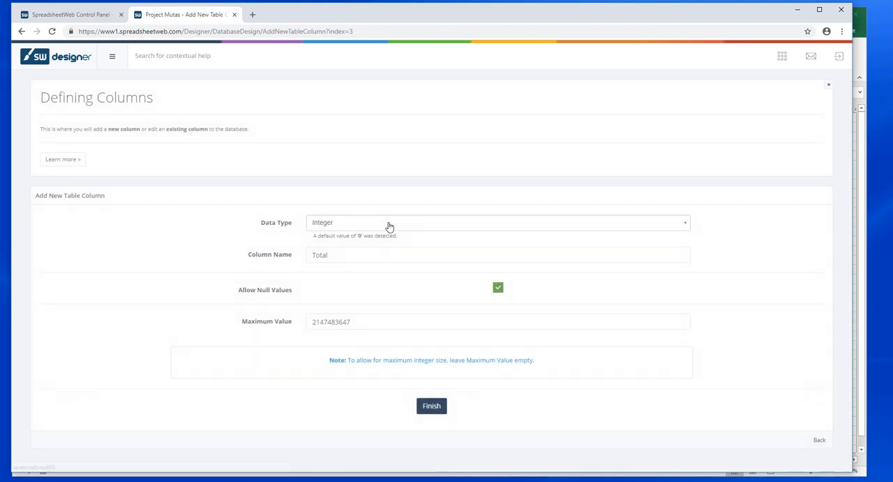
left_click(387, 226)
left_click(370, 286)
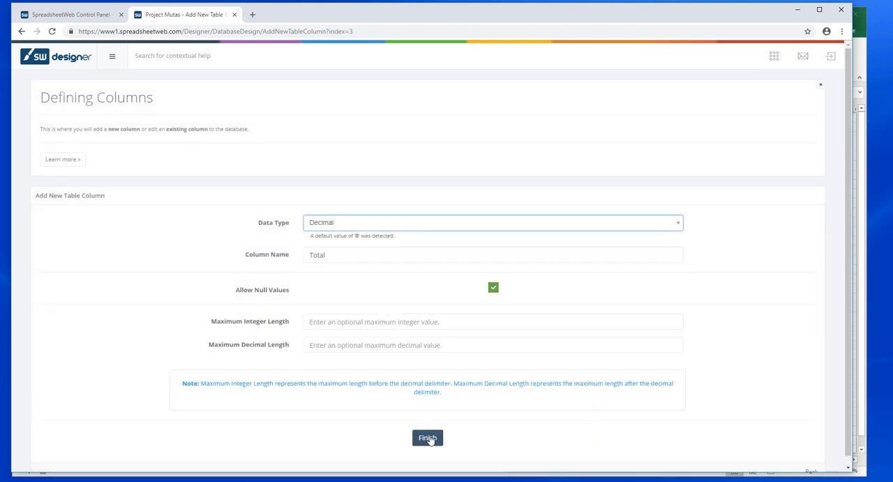
left_click(427, 437)
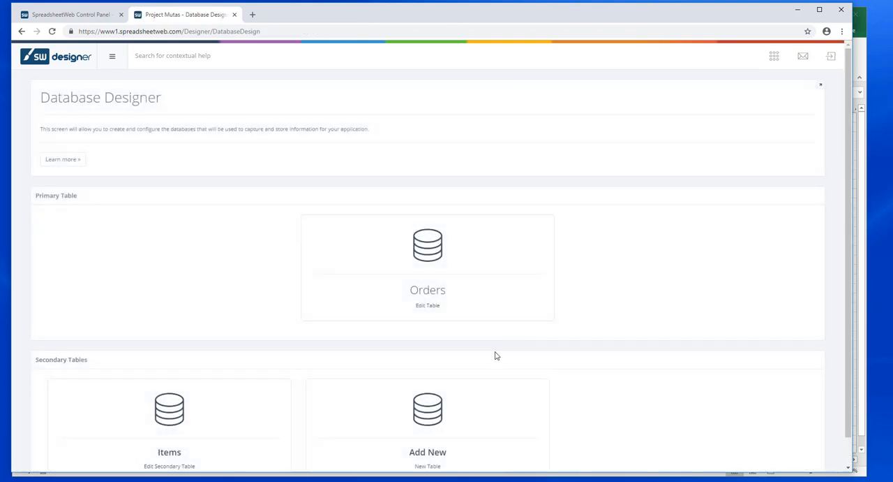
Step: Add an action button below the Total Due field in the User Interface Designer
left_click(782, 59)
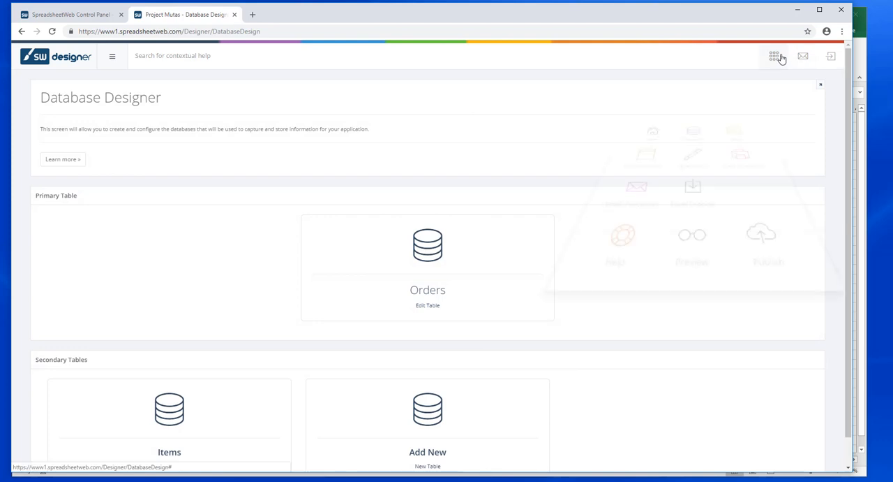
left_click(636, 152)
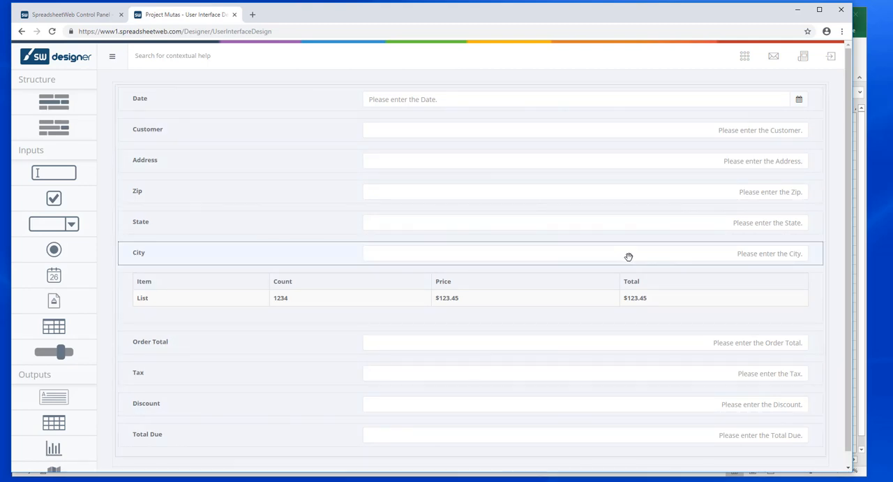
scroll(629, 256, "down", 1)
scroll(54, 349, "down", 1)
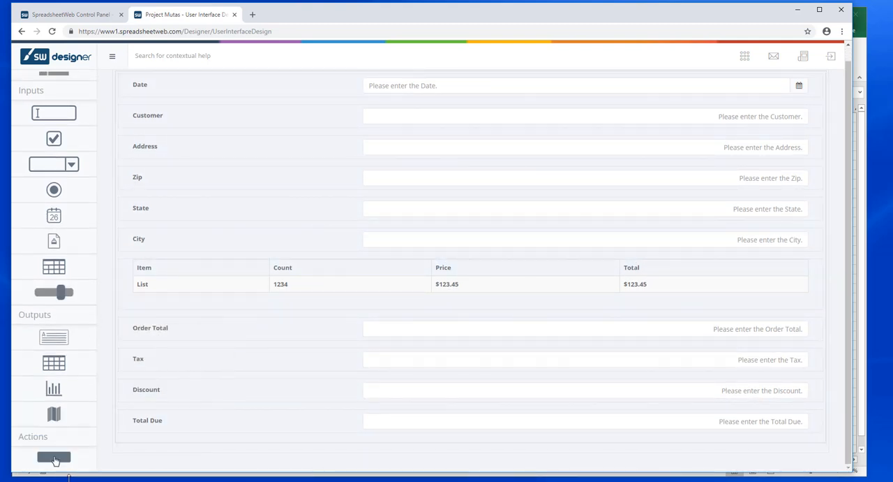
left_click_drag(55, 459, 279, 447)
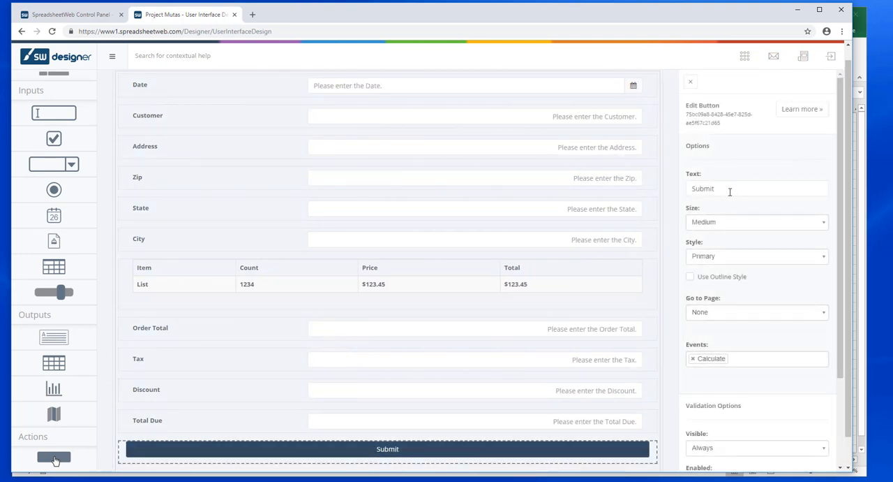
Step: Label the new button Save, add the Save event alongside Calculate, and apply its settings
double_click(731, 190)
type("Save")
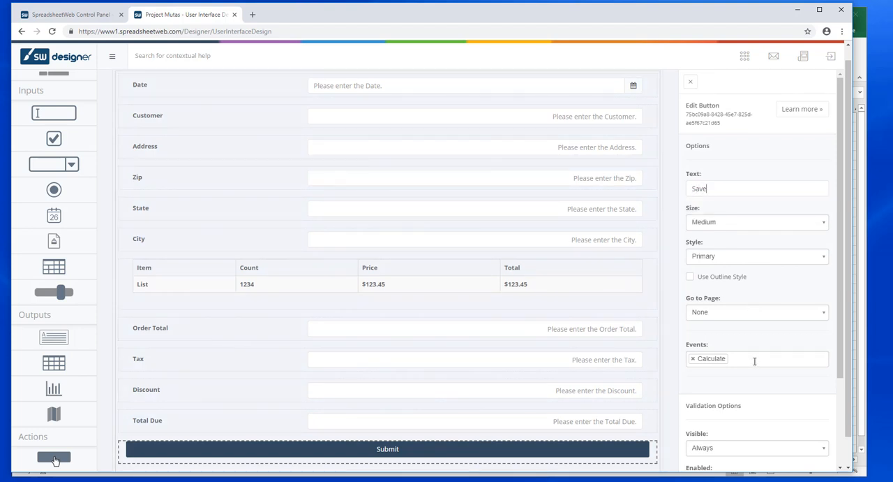
left_click(755, 360)
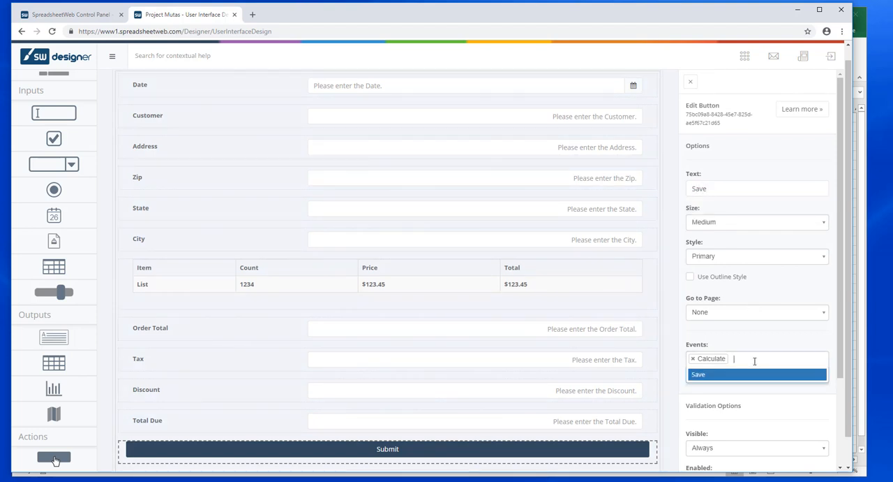
left_click(707, 375)
scroll(781, 372, "down", 3)
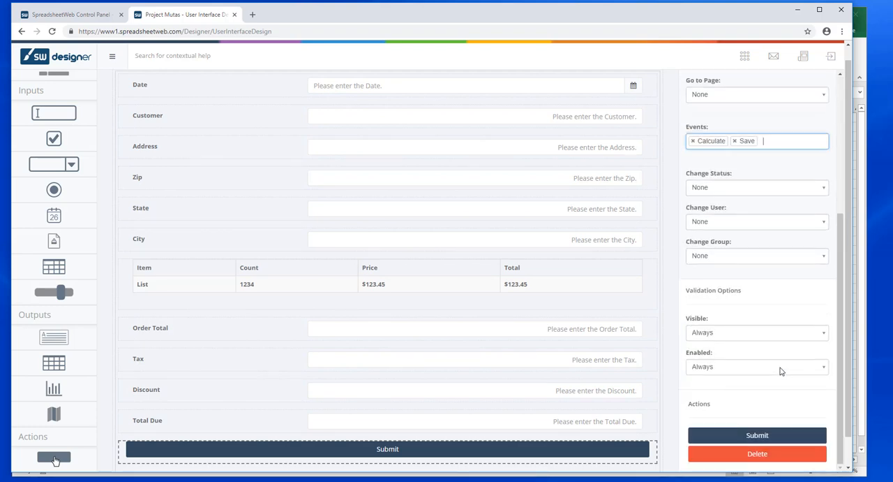
left_click(770, 436)
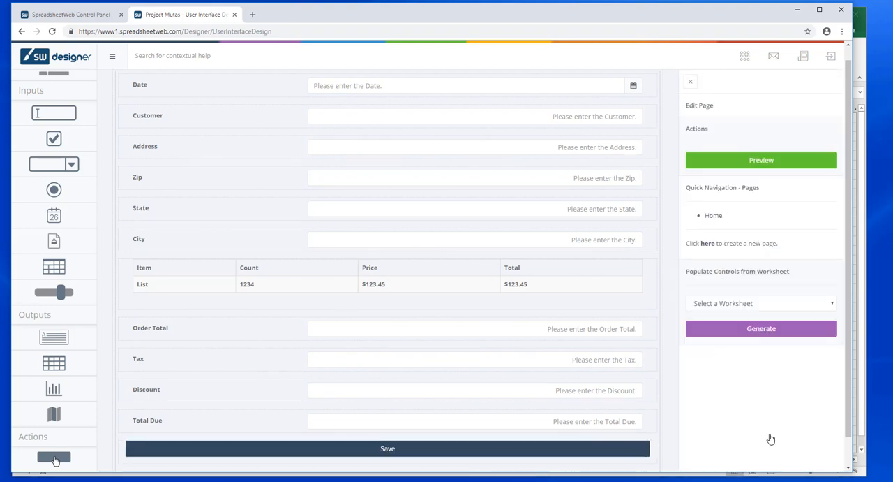
Step: Publish the application and open the published ORDER-ENTRY application from the Applications list
left_click(746, 60)
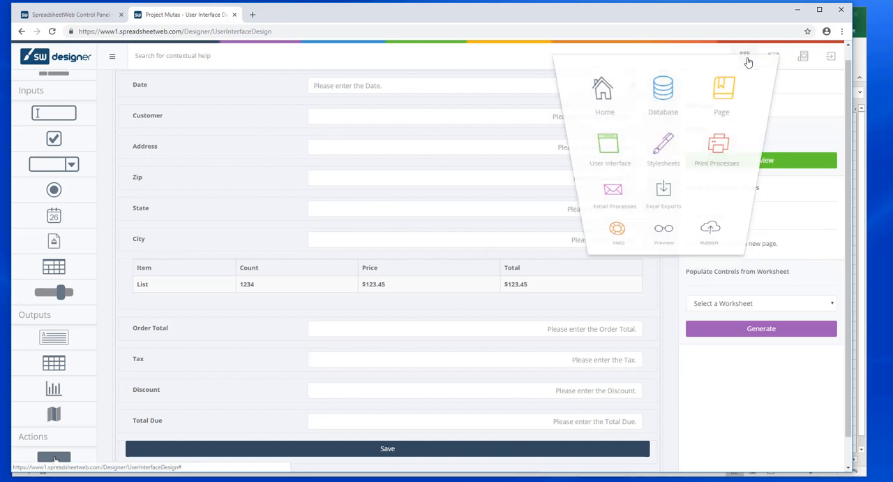
left_click(717, 241)
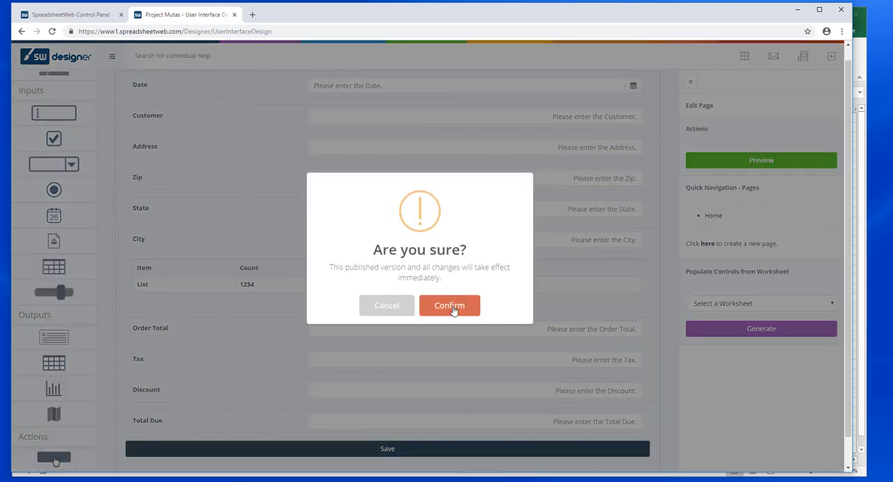
left_click(452, 307)
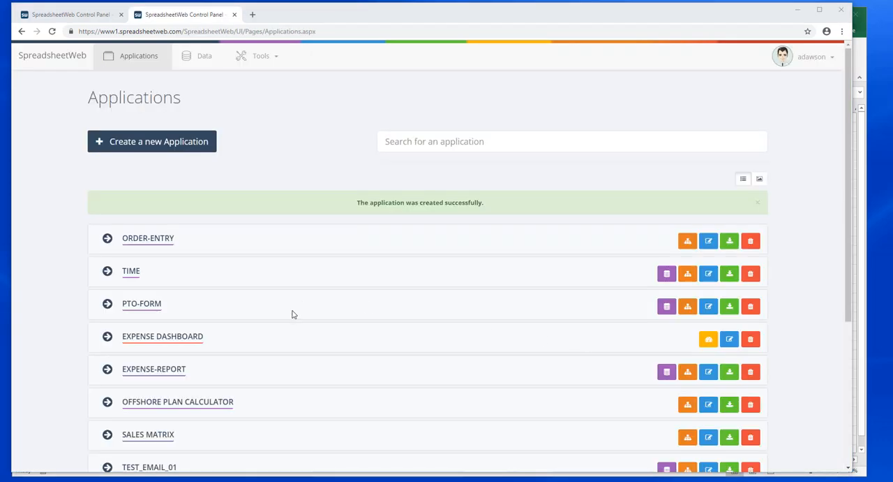
left_click(148, 240)
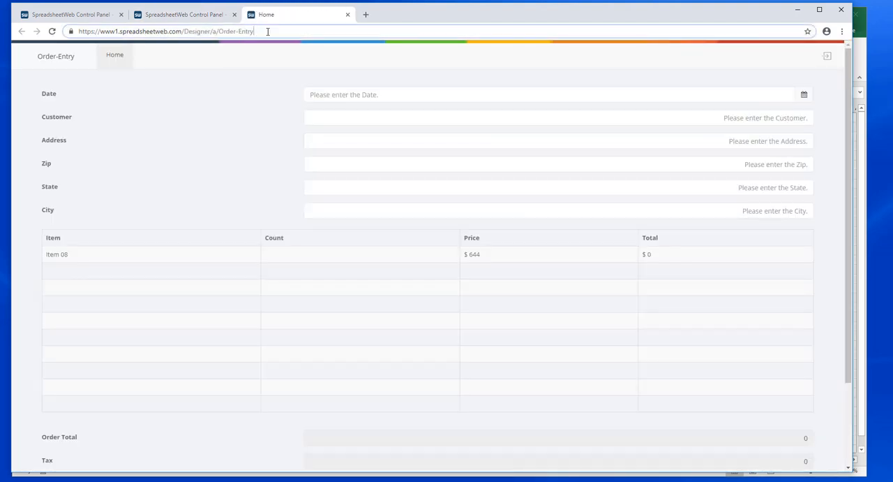
left_click(267, 31)
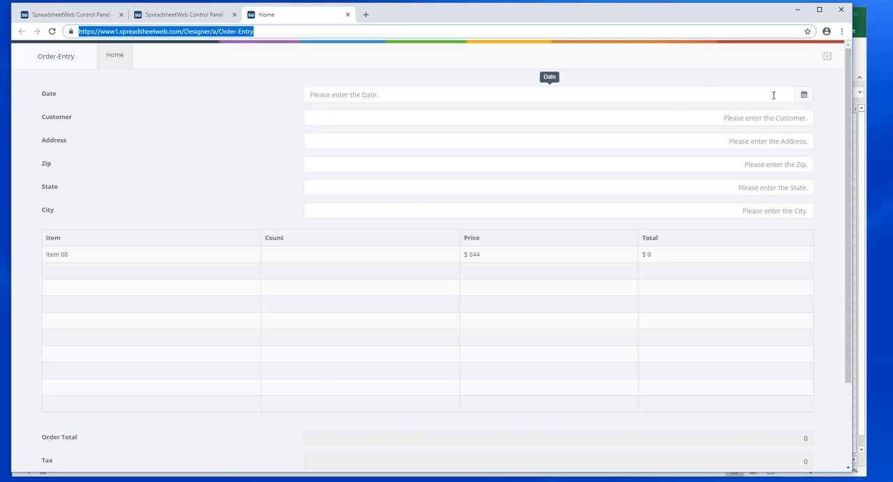
Step: Set the order date to 10/11/2018 and the customer to Customer 1
left_click(805, 95)
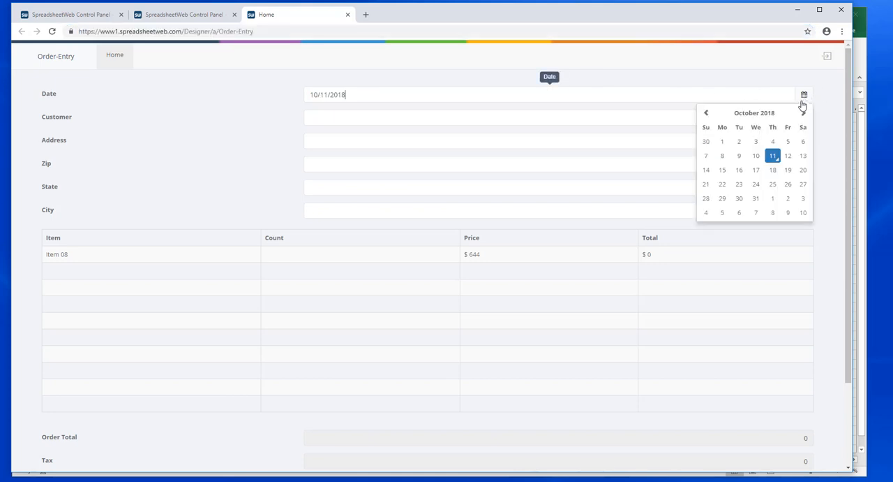
left_click(774, 157)
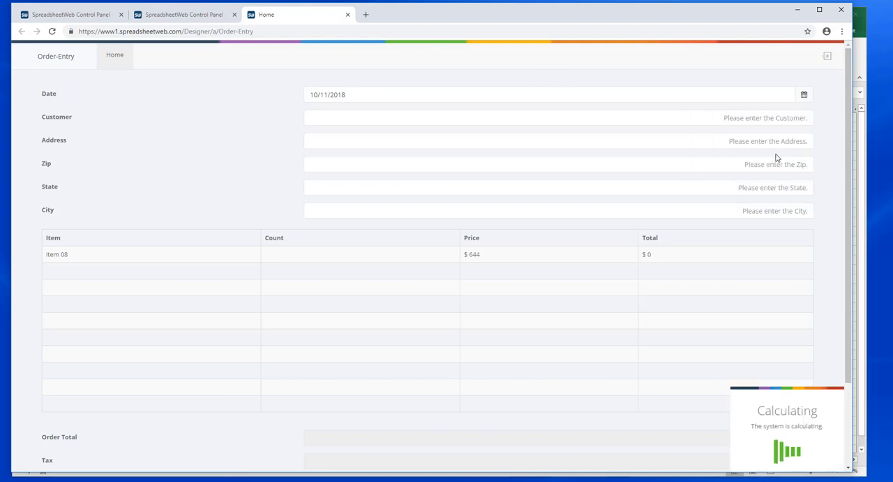
left_click(777, 118)
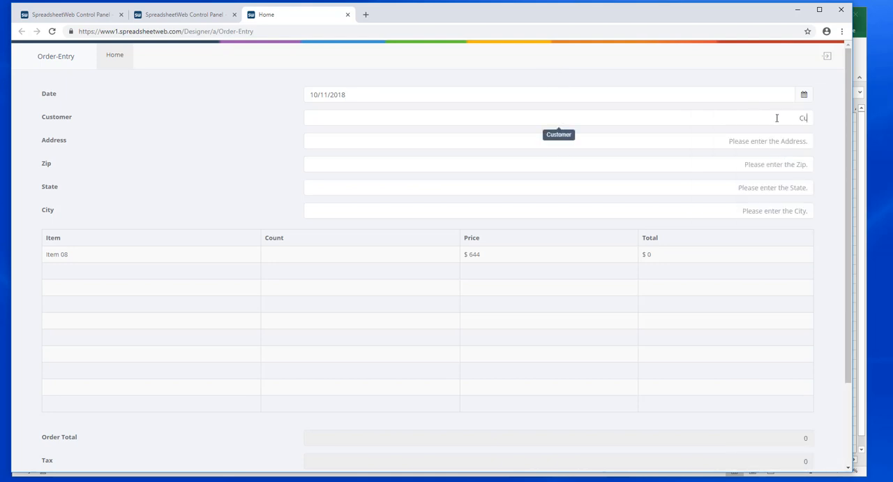
type("Customer 1")
Step: Fill in the customer's street address, zip code, state and city on the order form
left_click(772, 141)
type("1")
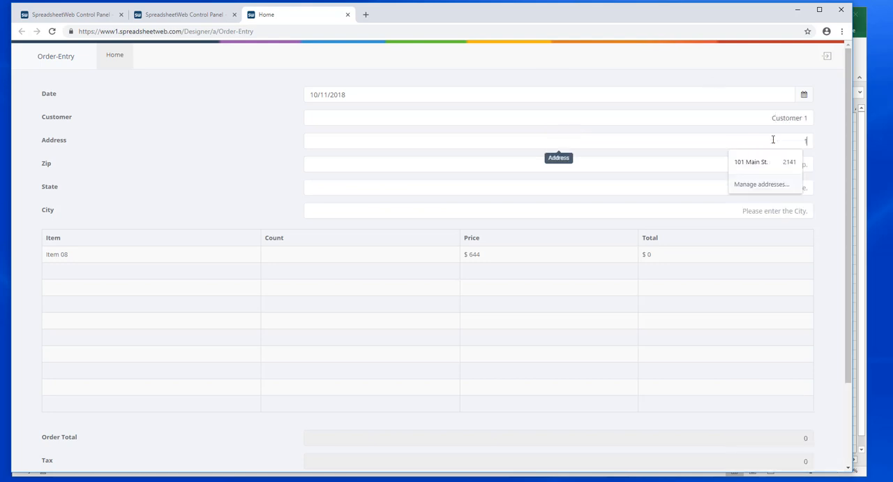
type("01 Main St")
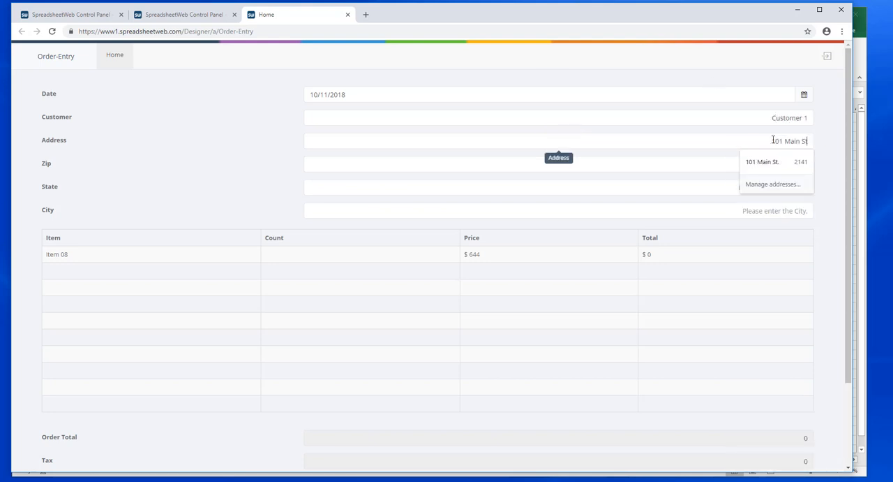
key("Tab")
type("0")
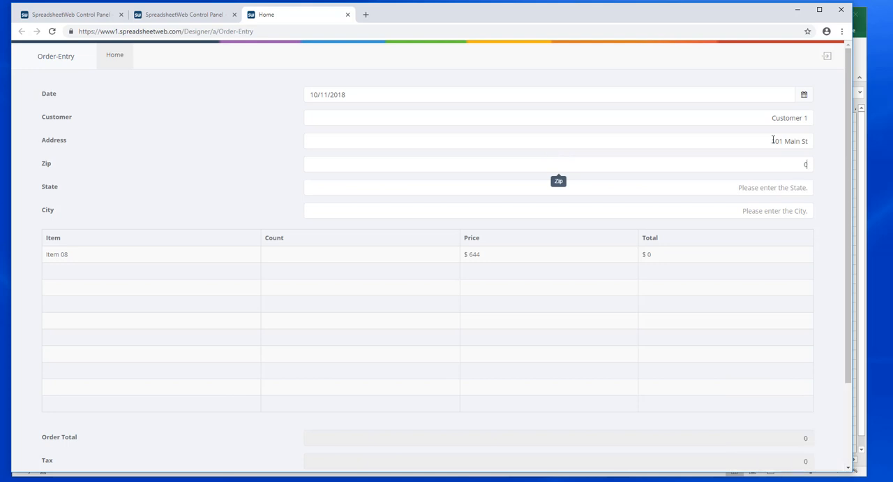
type("2130")
key("Tab")
type("MA")
key("Tab")
type("Boston")
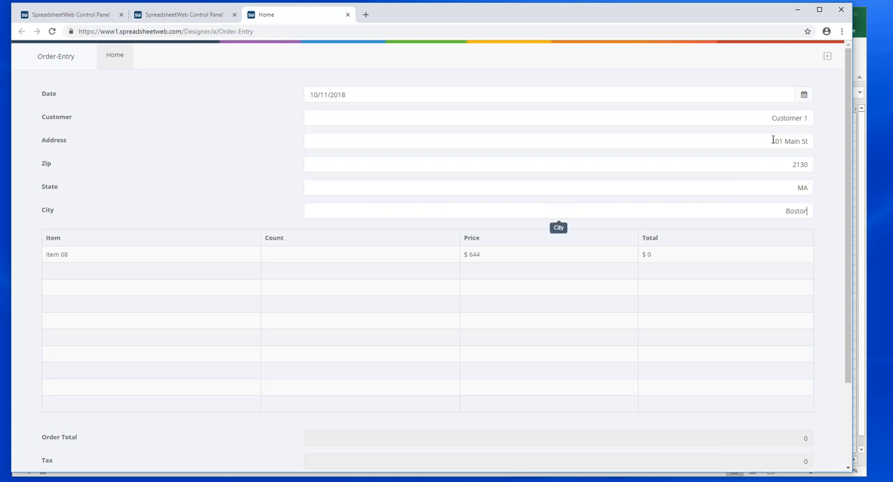
Step: Change the item in the first row of the order grid to Item 04 with a count of 5
left_click(225, 259)
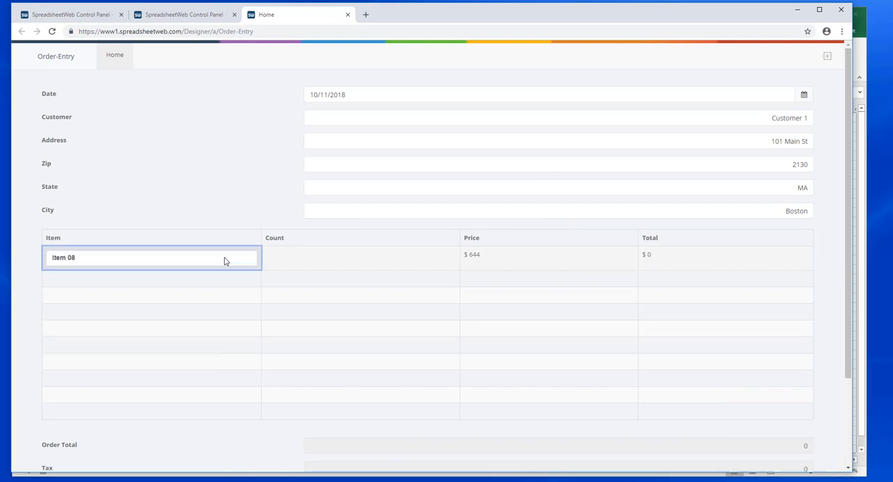
left_click(177, 259)
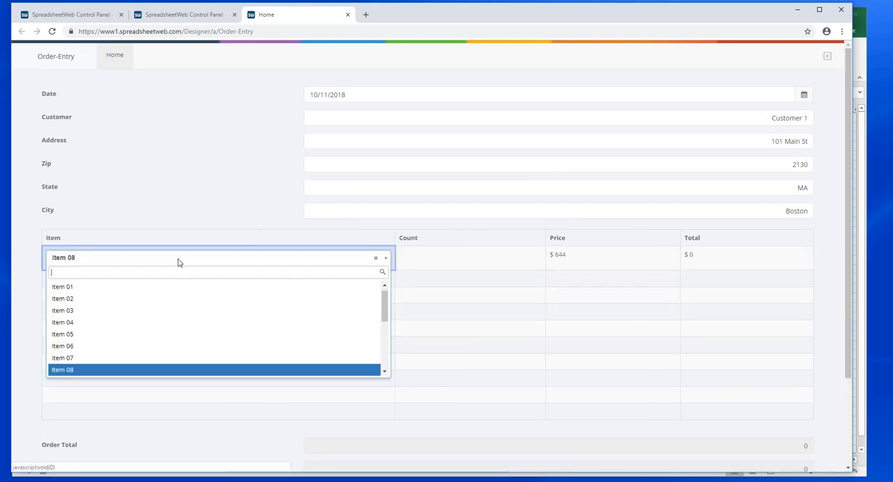
left_click(138, 324)
left_click(418, 260)
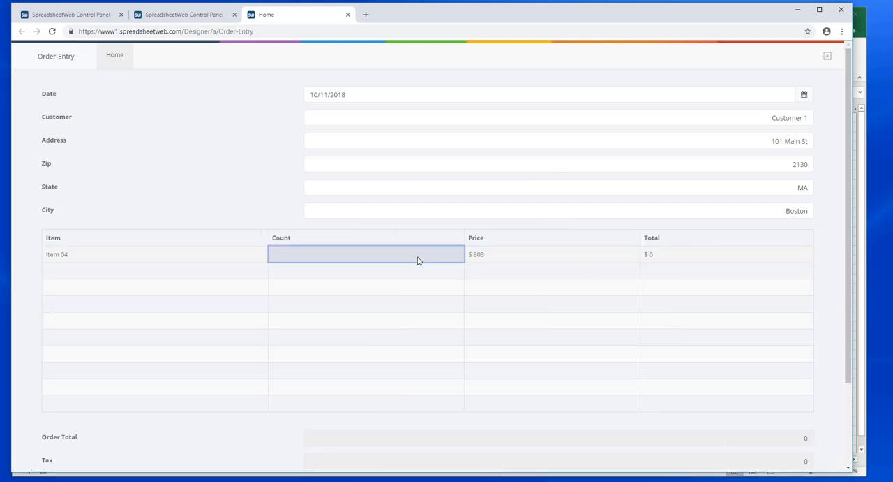
type("5")
key("Return")
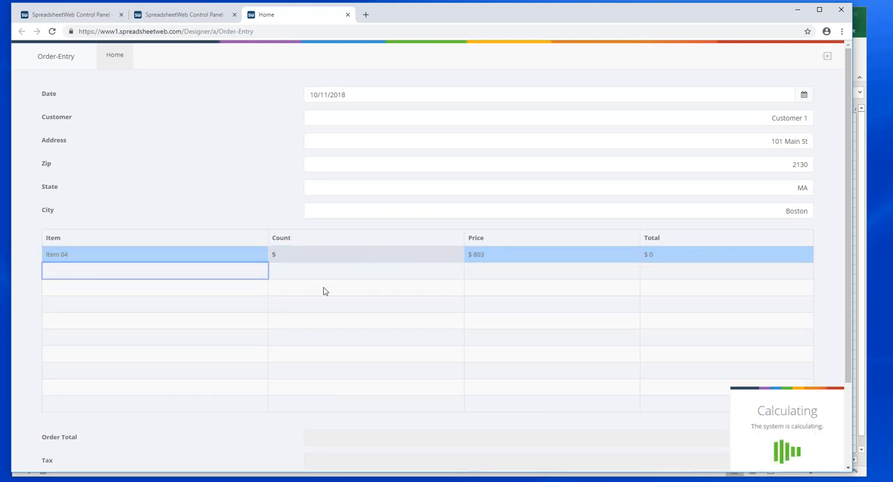
Step: Add Item 06 with a count of 2 in the second row of the order grid
left_click(189, 273)
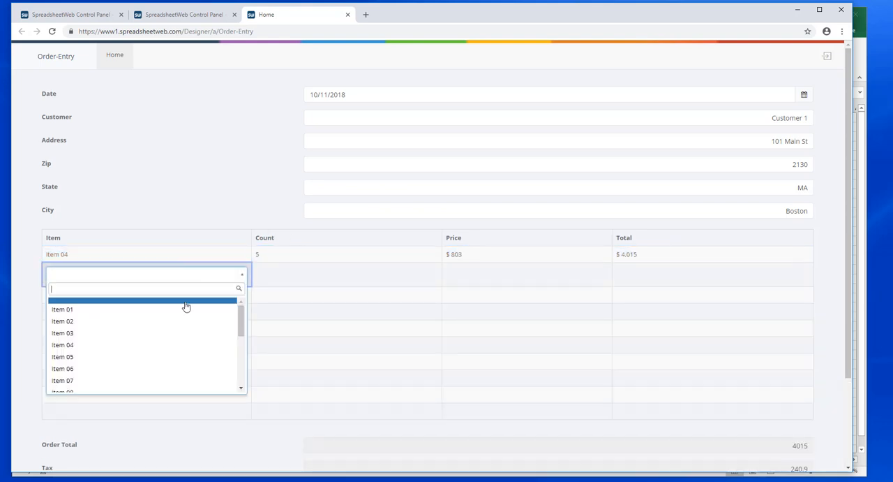
left_click(161, 369)
left_click(301, 272)
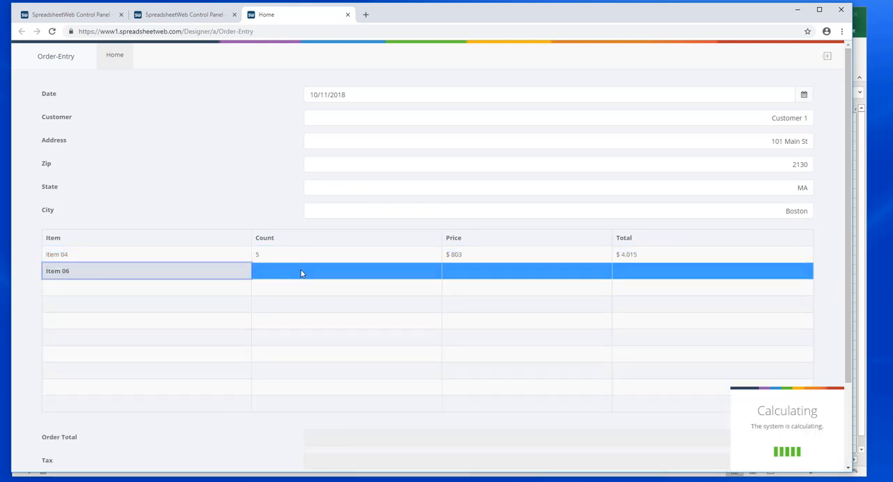
type("2")
key("Return")
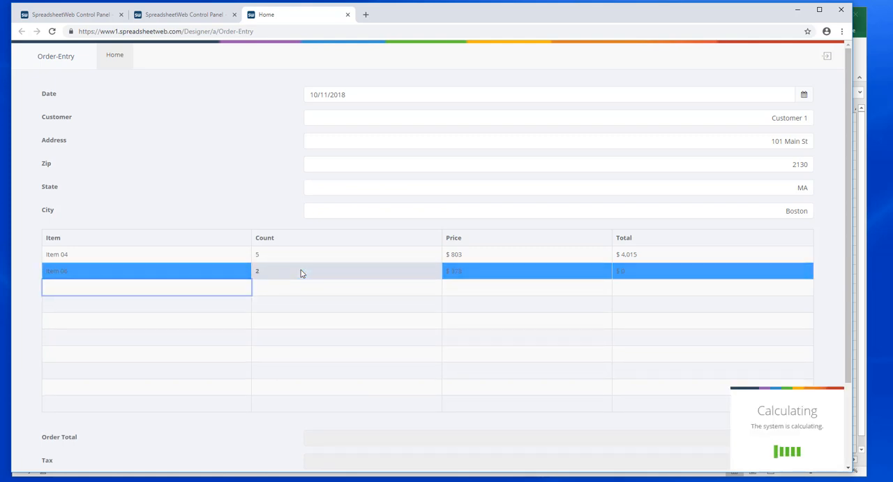
Step: Add Item 07 with a count of 4 in the third row of the order grid
left_click(159, 289)
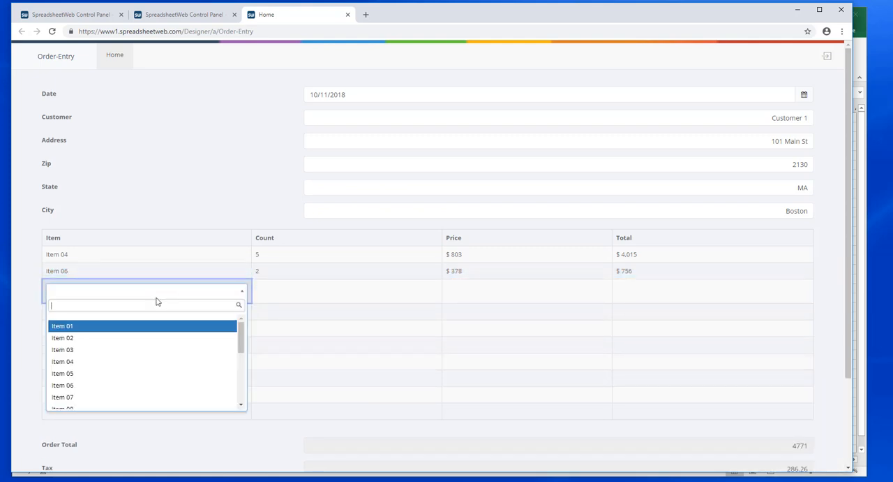
left_click(134, 397)
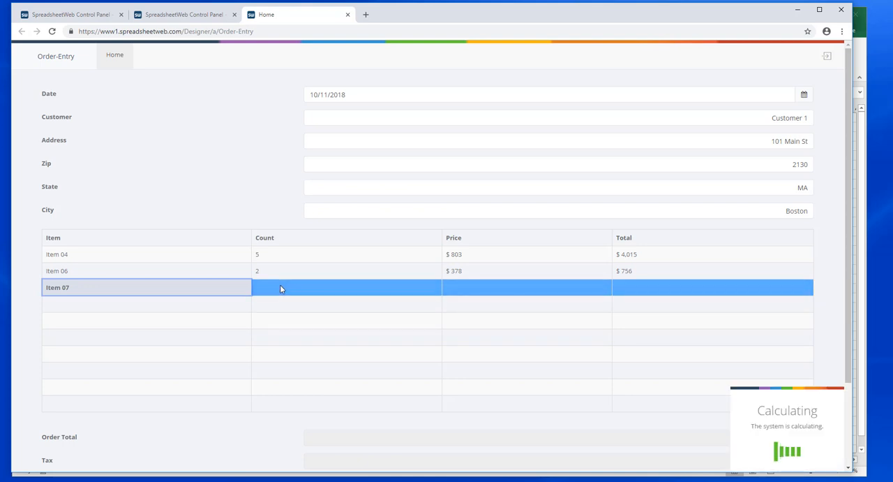
left_click(280, 285)
type("4")
key("Return")
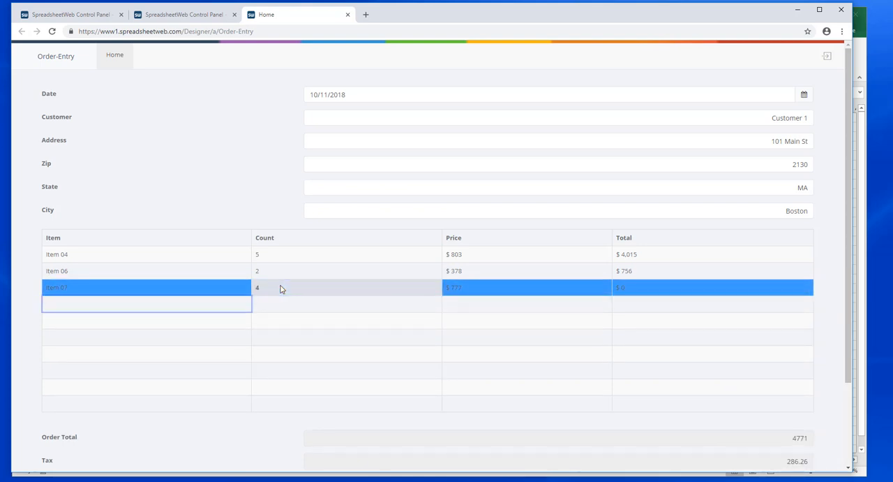
Step: Set the order's discount to 500 and save the record to the database
scroll(447, 331, "down", 1)
scroll(447, 330, "down", 1)
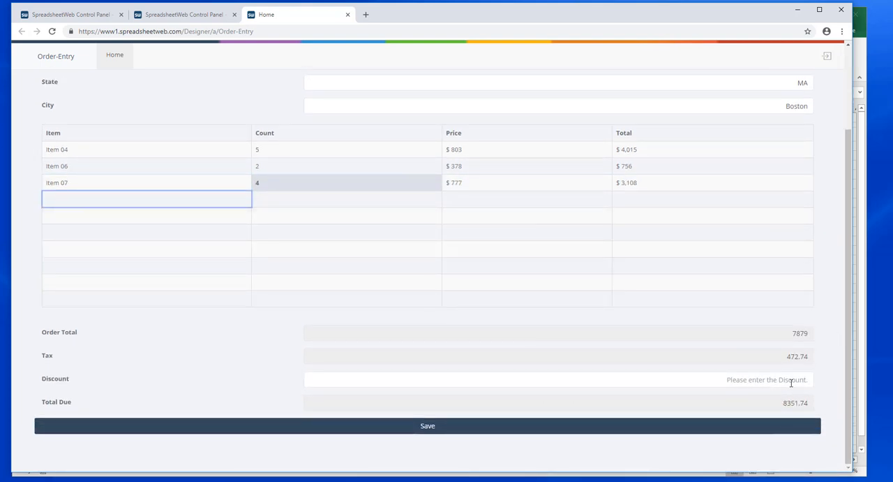
left_click(793, 379)
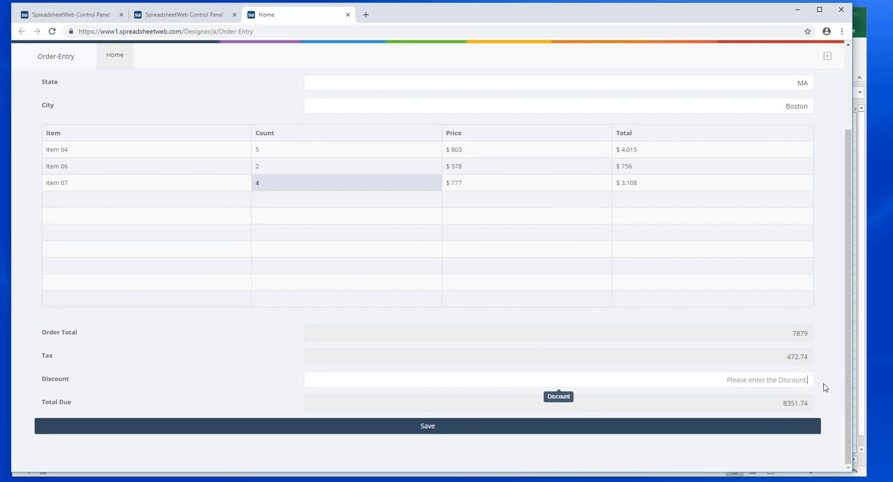
type("500")
left_click(828, 388)
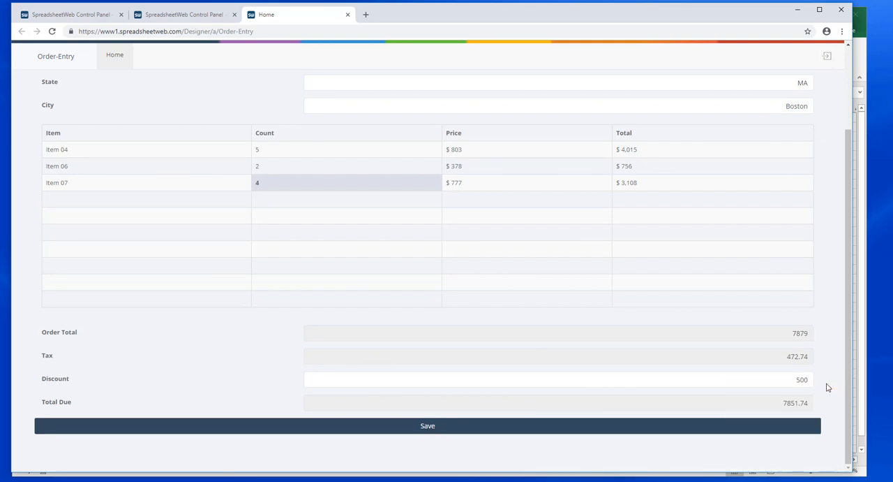
left_click(425, 428)
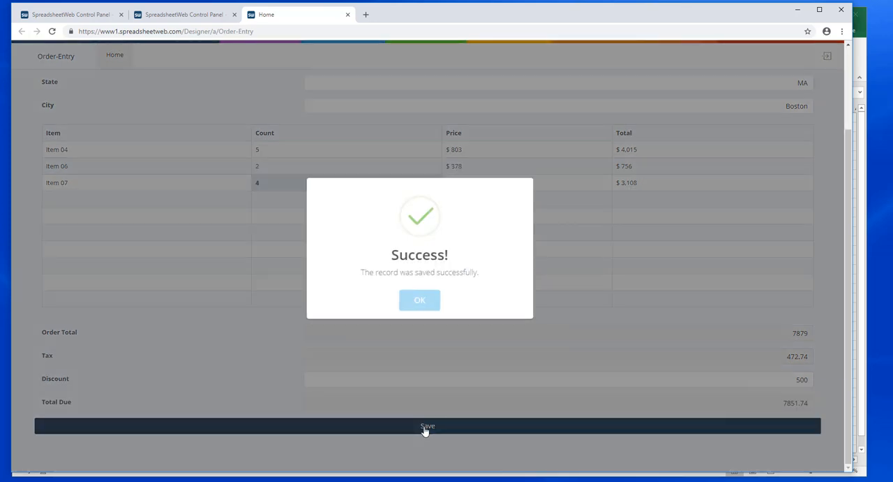
left_click(421, 301)
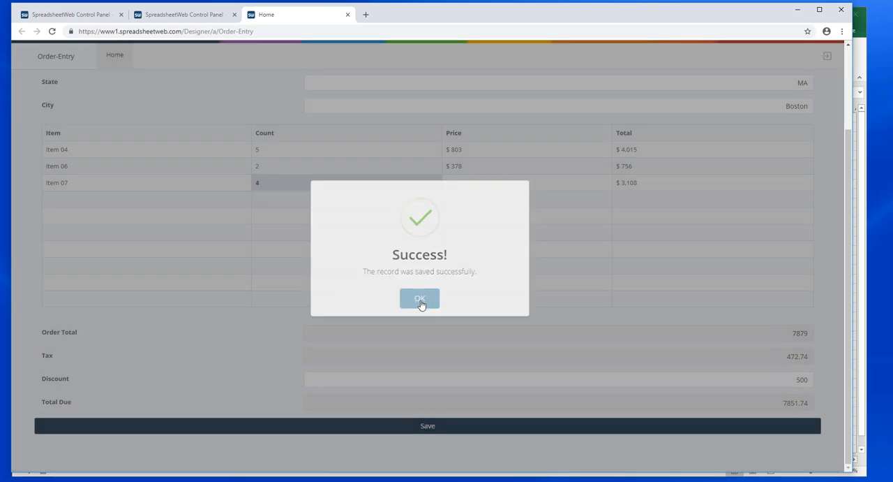
Step: Close the published form, refresh the application list and open the saved records of the Order-Entry application
left_click(348, 14)
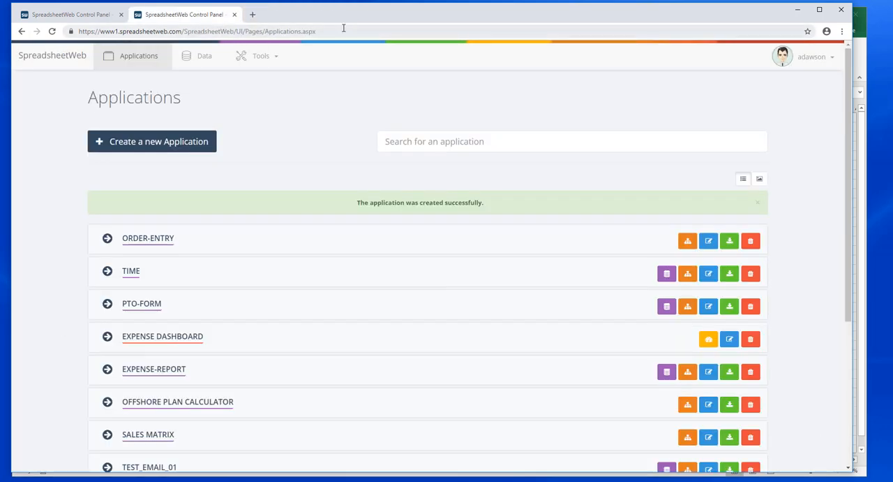
left_click(52, 32)
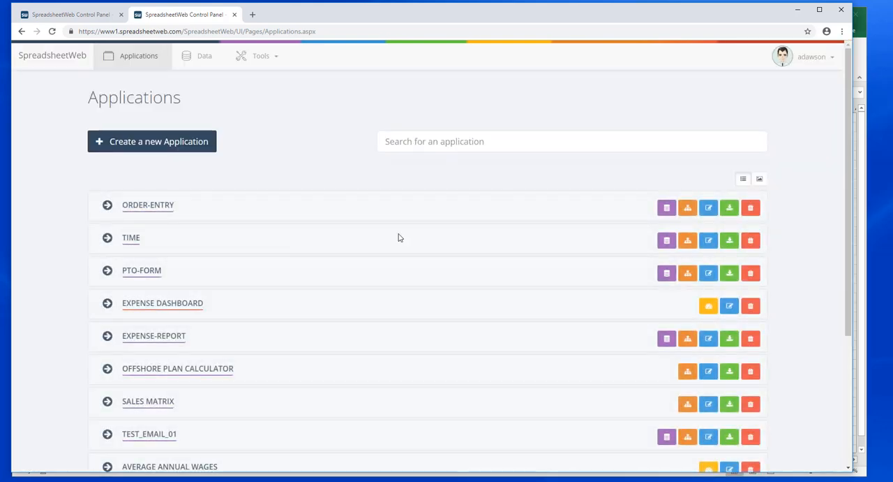
left_click(667, 209)
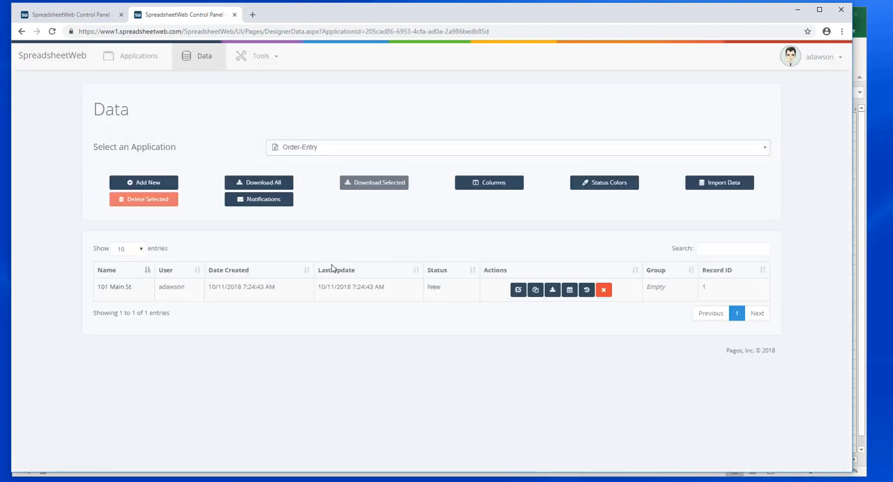
Step: Change the Name column of the data layout to show the Customer field and save the layout
left_click(490, 183)
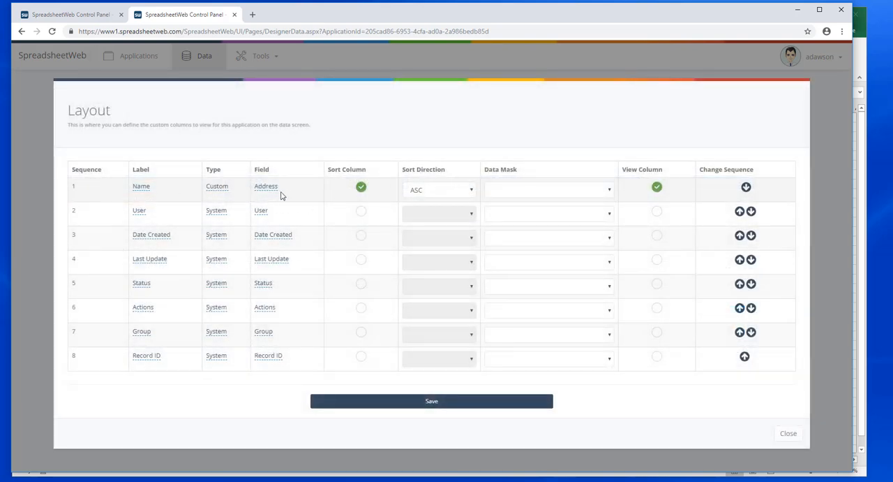
left_click(270, 189)
left_click(271, 190)
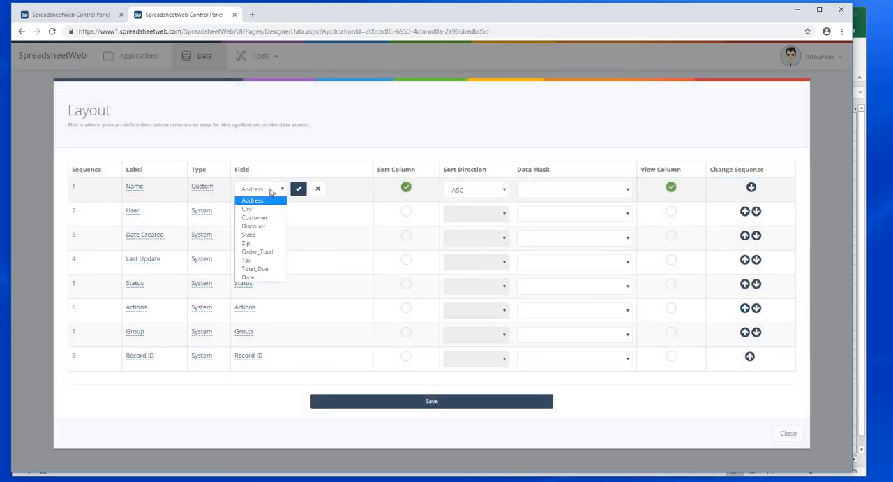
left_click(279, 217)
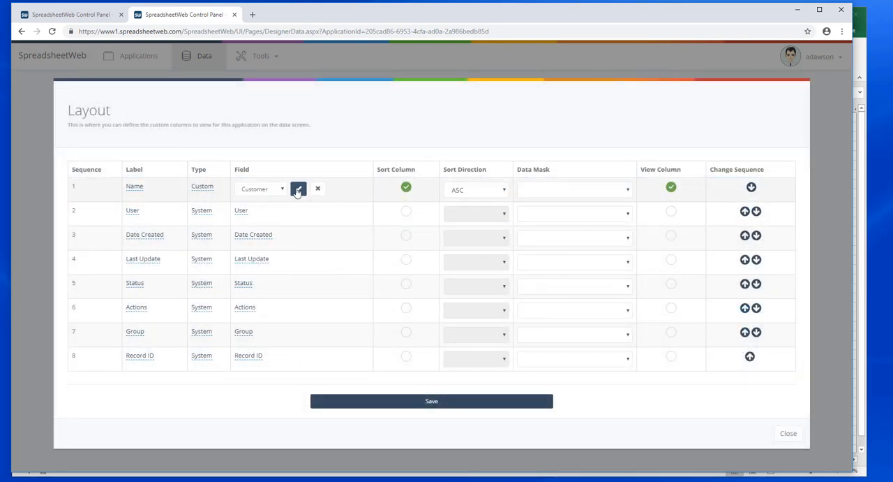
left_click(298, 190)
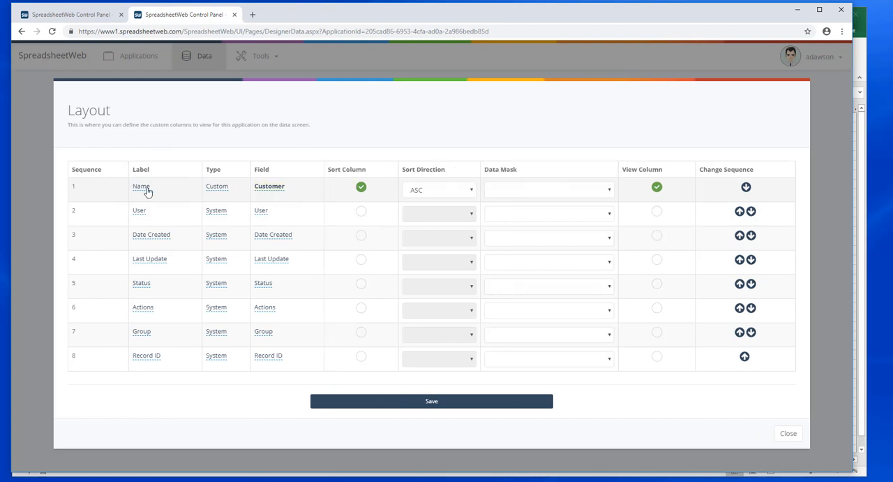
left_click(432, 402)
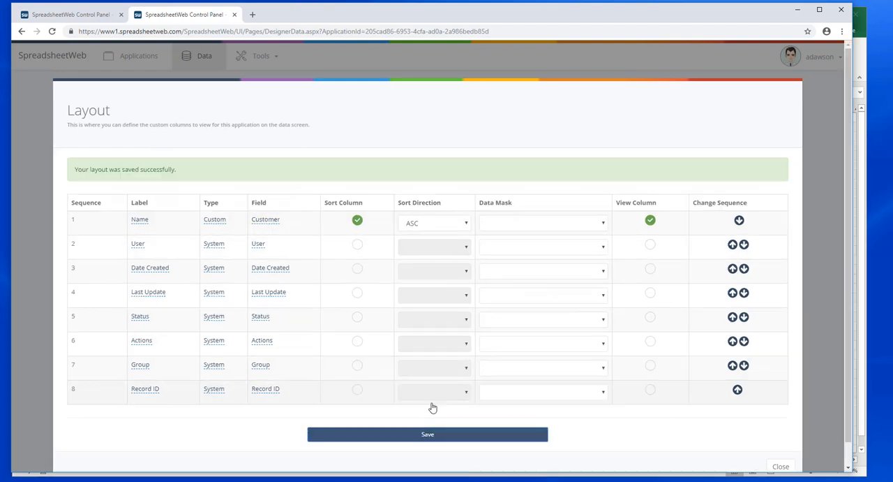
left_click(782, 467)
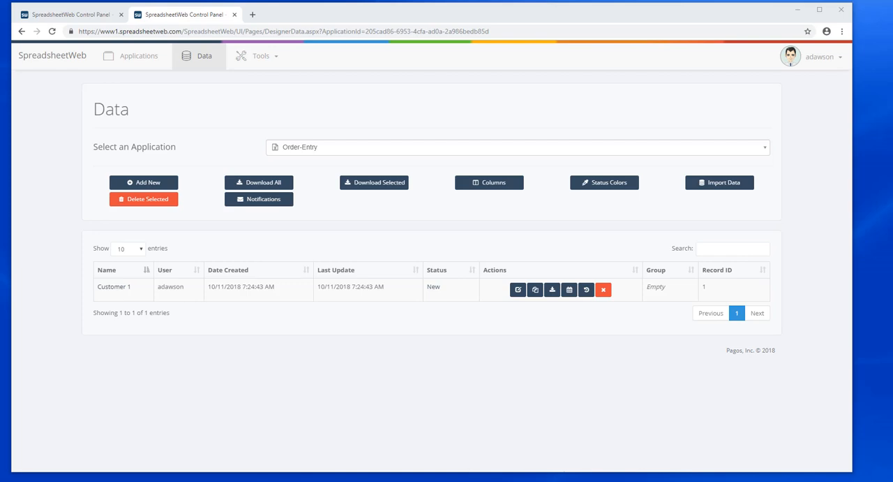
Step: Switch to the Invoice document in Word and add the placeholder {{Date}} after the DATE label
left_click_drag(892, 16, 715, 20)
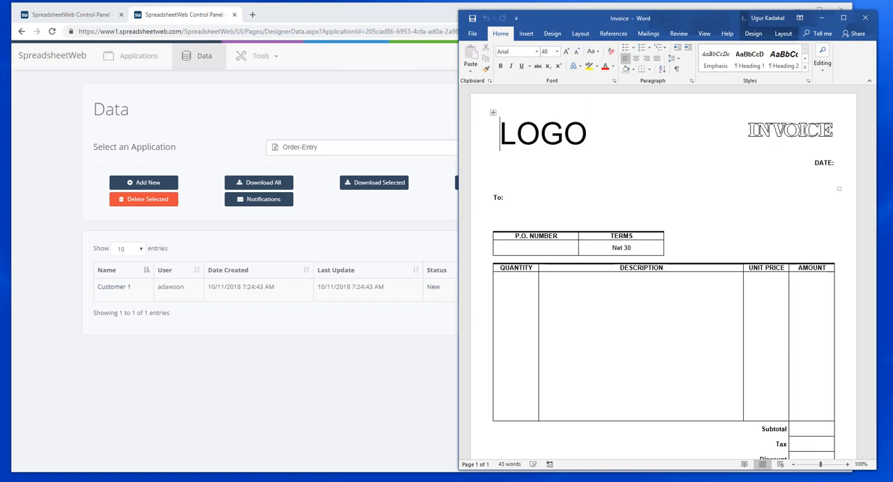
left_click(835, 163)
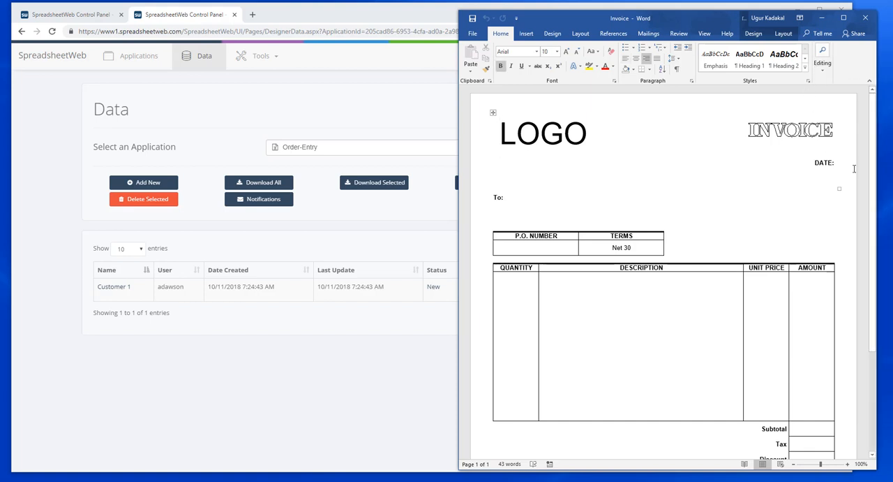
type("{{")
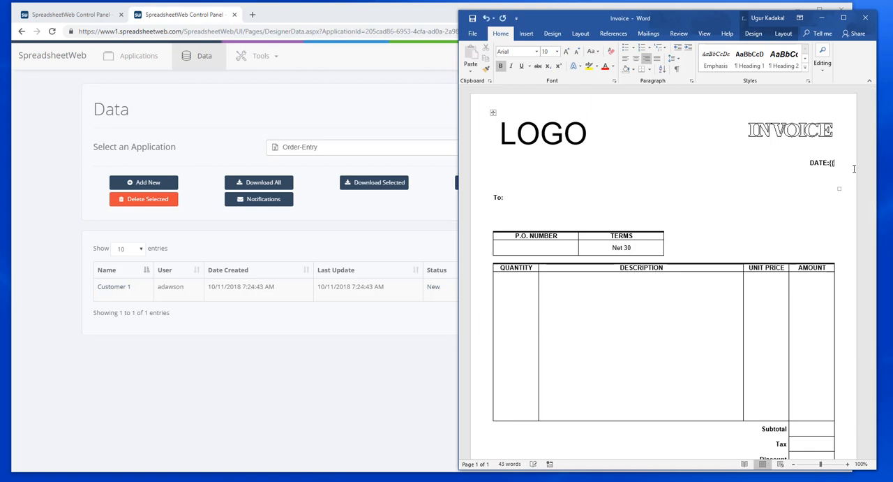
type("Date}}")
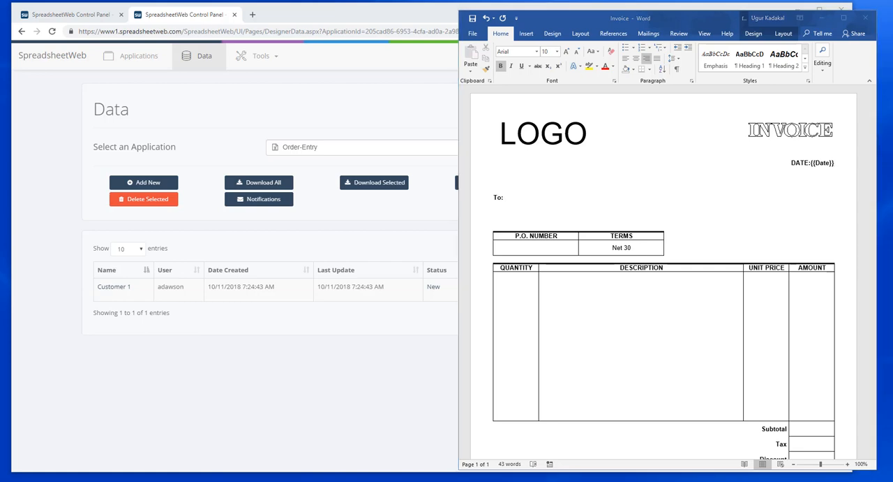
Step: Place the Excel order form beside the invoice, and add {{Customer}} after "To:" with {{Address}} on the line below
left_click_drag(754, 68, 466, 13)
left_click_drag(809, 430, 454, 473)
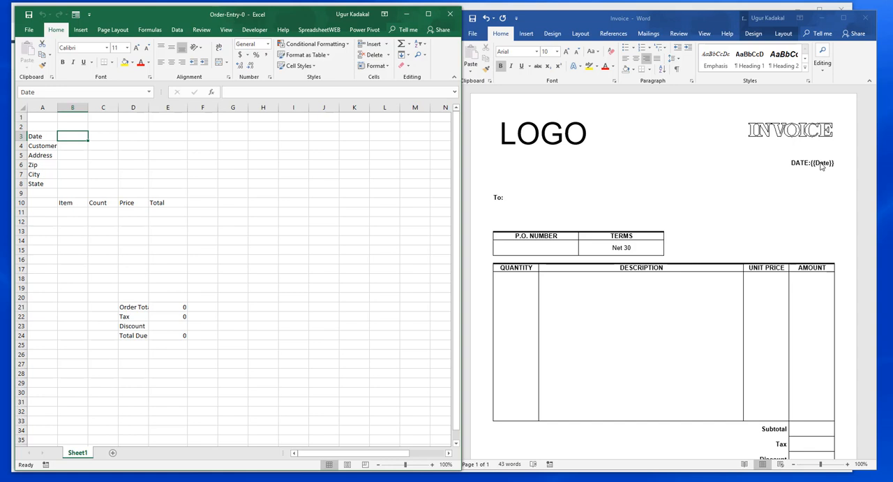
left_click(511, 198)
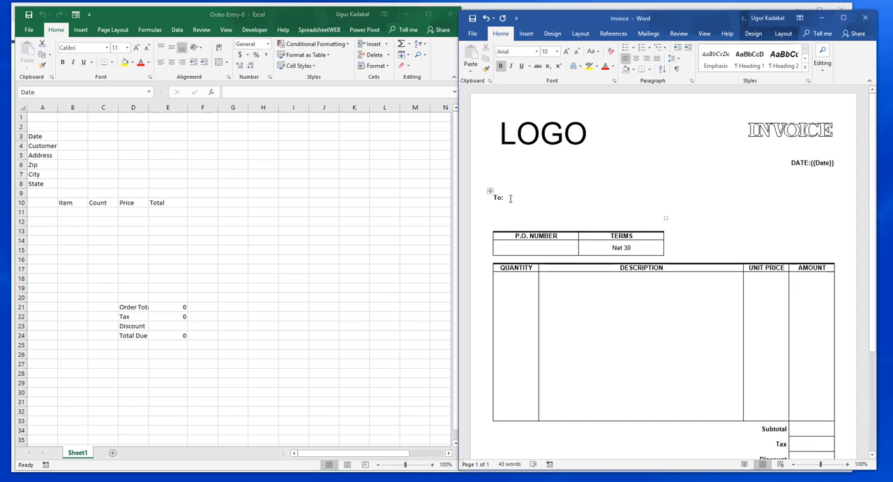
type("{{")
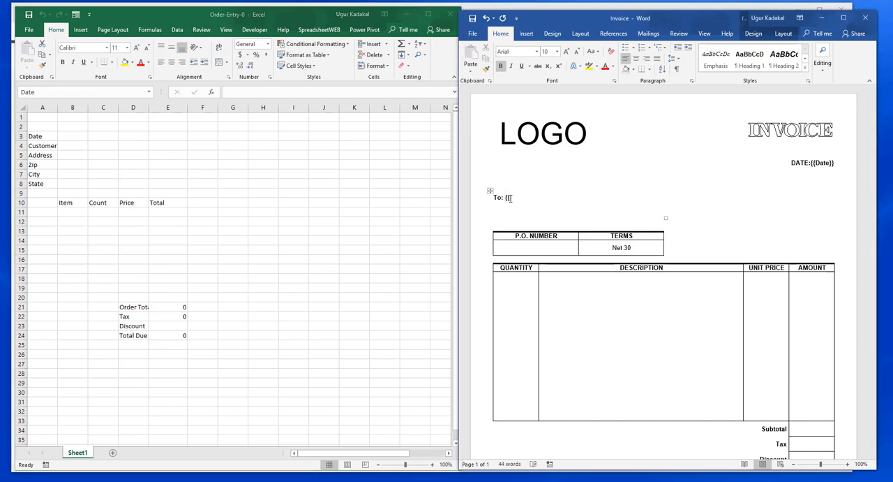
type("Customer}}")
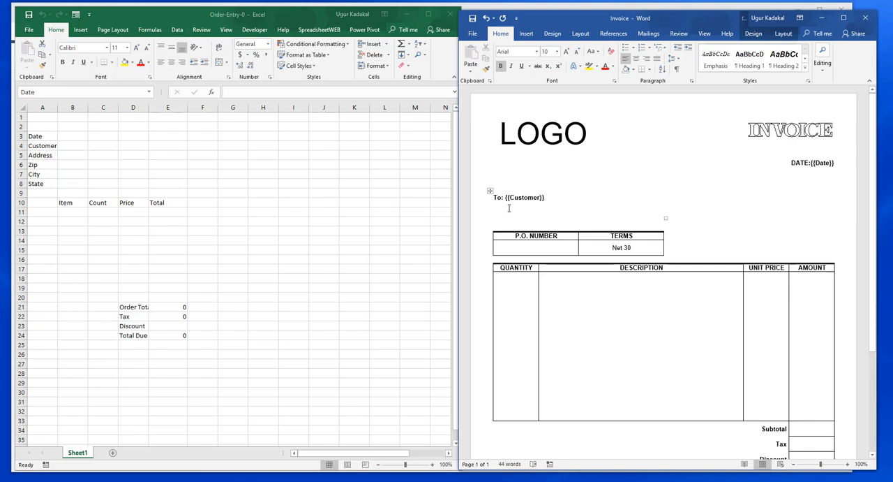
key("Return")
type("{{Address")
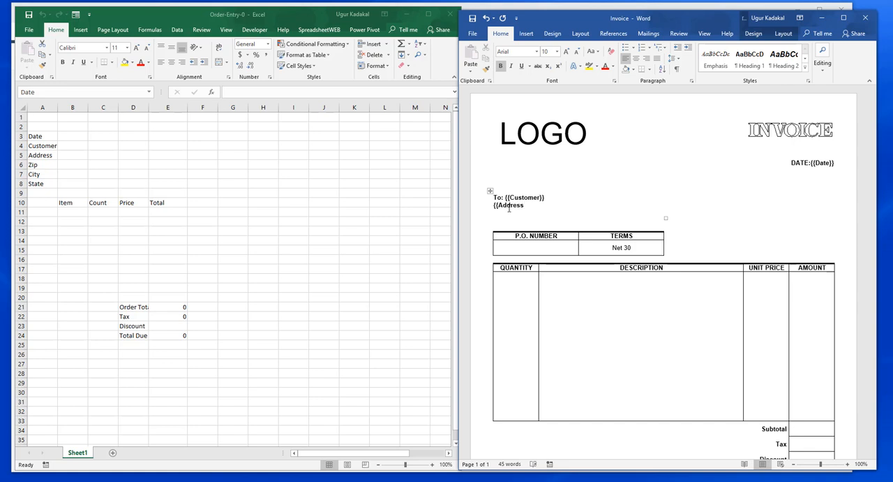
type("}}, {{State}}")
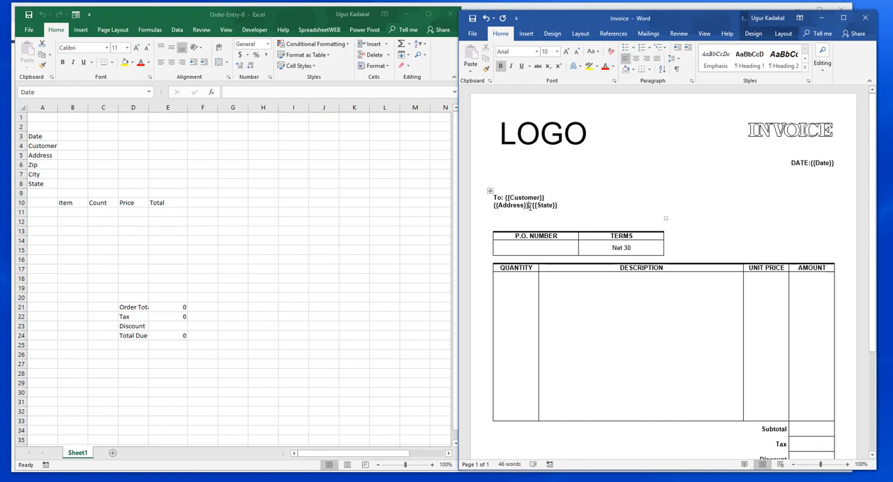
Step: Add the placeholder {{State}} on its own line below the address, without a comma after {{Address}}
key("Return")
key("Delete")
key("Delete")
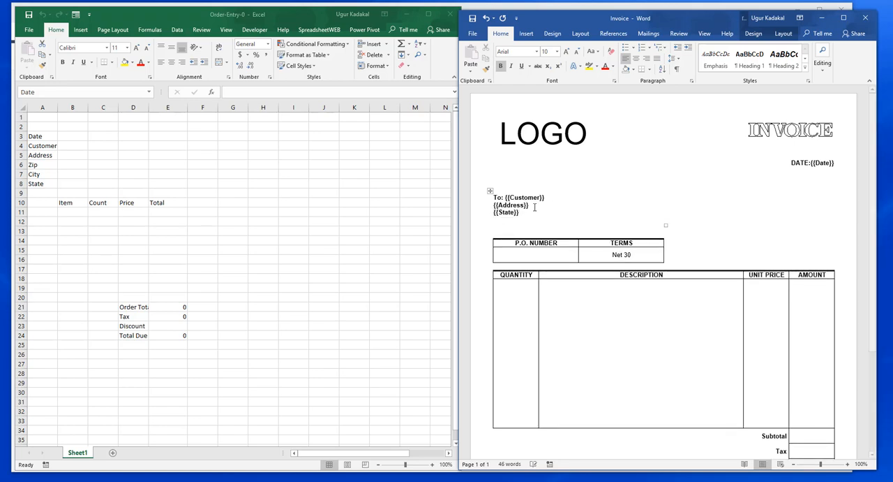
Step: Complete the third address line as {{City}} {{State}} {{Zip}}
type("{{City}}")
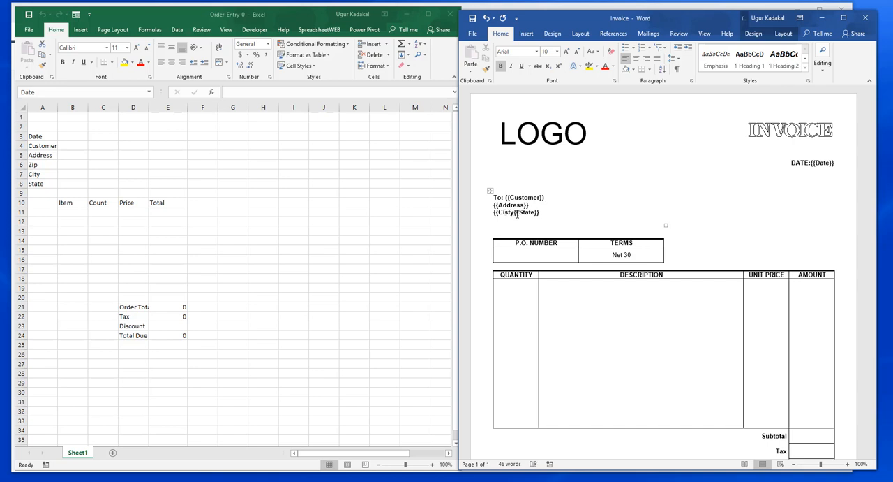
key("BackSpace")
key("BackSpace")
key("BackSpace")
key("BackSpace")
type("ity}} {{State}} {{Zip}}")
Step: In the Excel order form, examine the cell names in the Item, Count, Price and Total columns
left_click(517, 290)
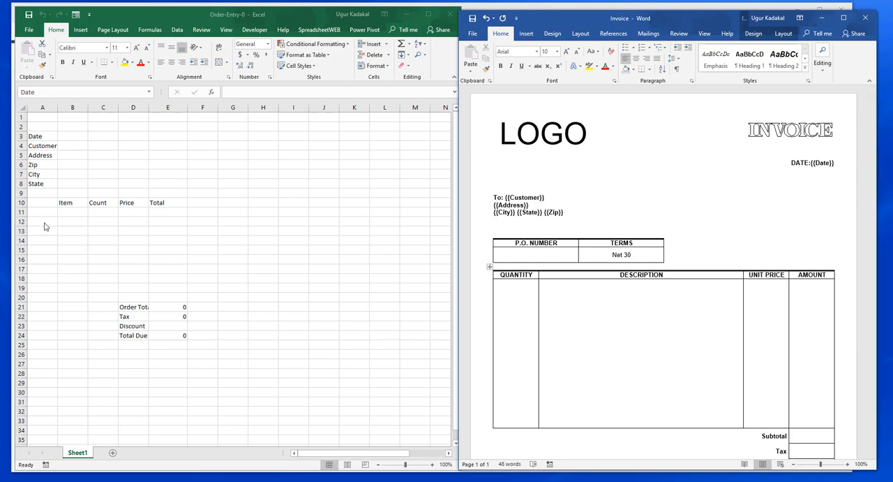
left_click(75, 213)
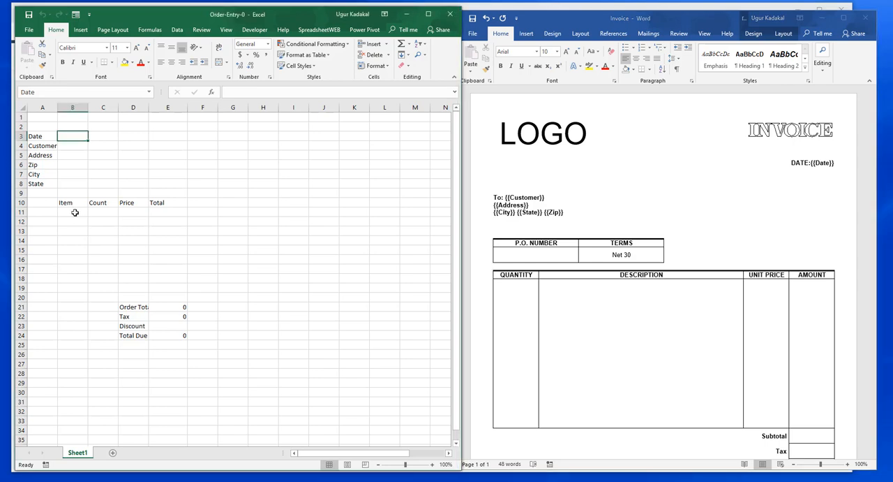
left_click(75, 212)
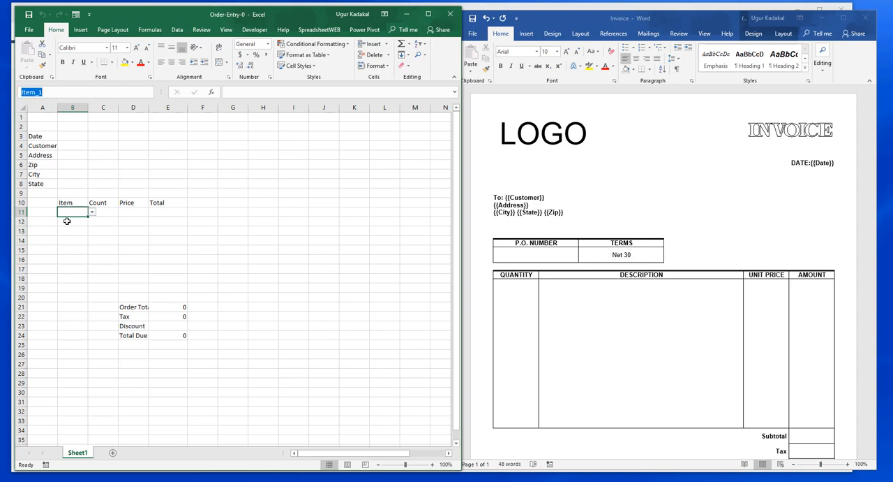
left_click(69, 222)
left_click(72, 231)
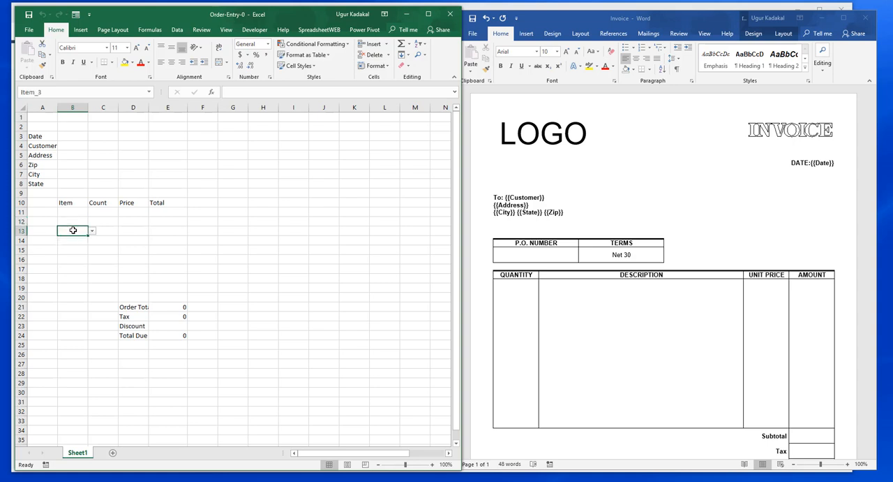
left_click(70, 241)
left_click(99, 212)
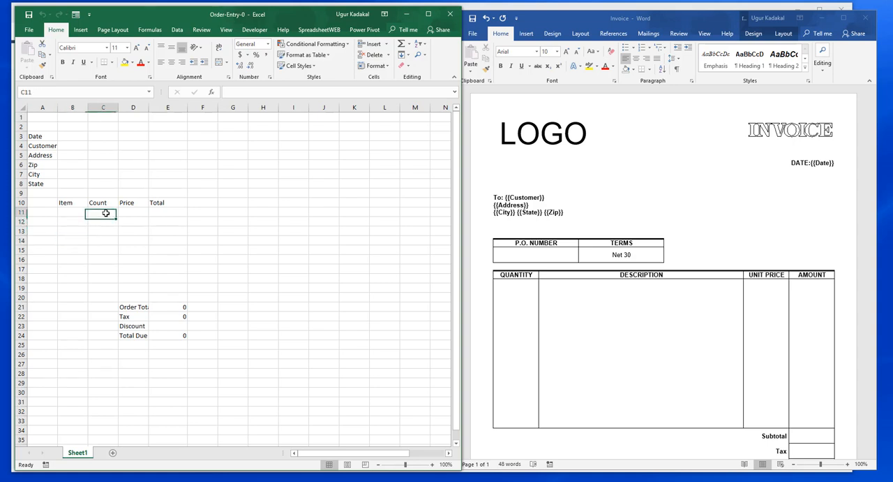
left_click(107, 221)
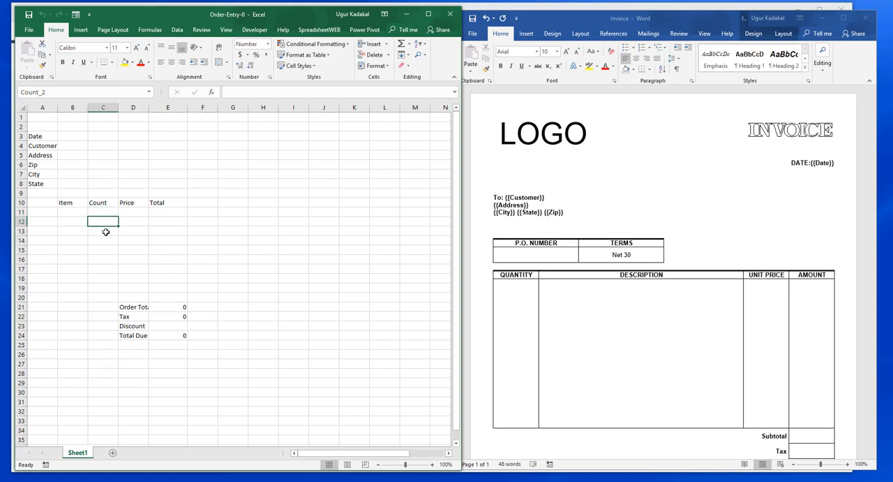
left_click(105, 231)
left_click(132, 212)
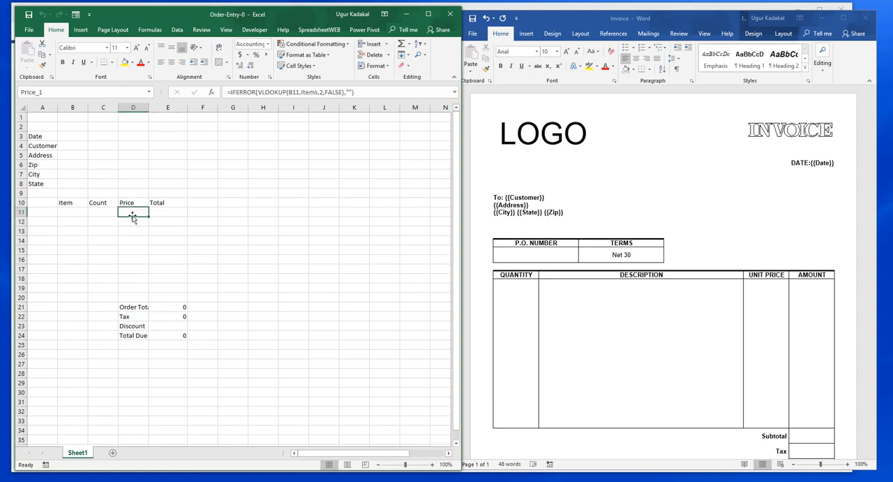
left_click(132, 220)
left_click(132, 231)
left_click(159, 214)
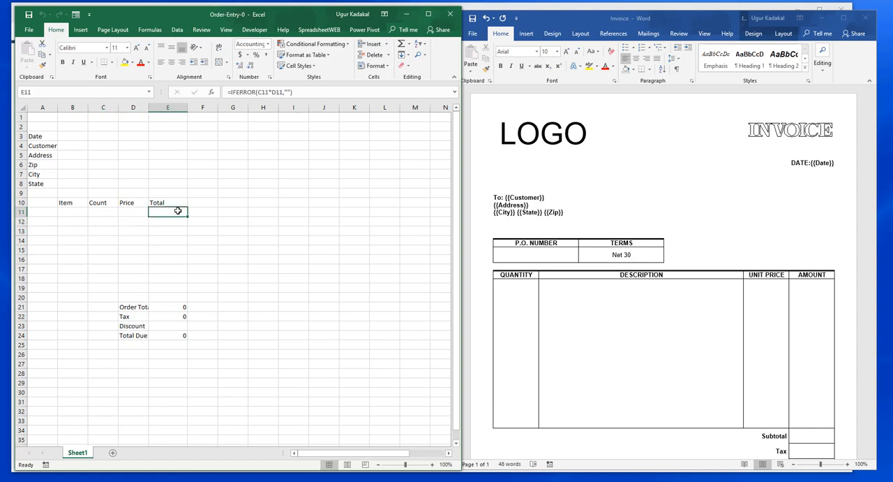
left_click(211, 210)
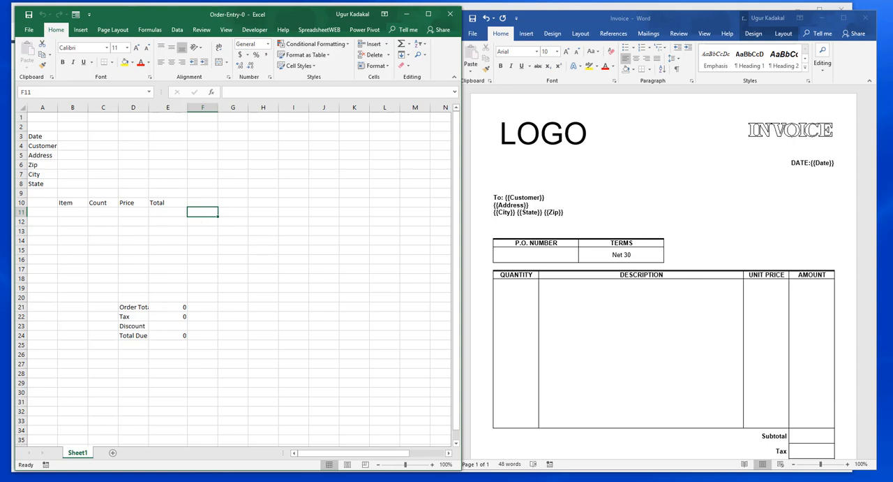
Step: Review the placeholders in the completed invoice template "Invoice - 1" in Word, from the item table down to the totals
left_click(516, 285)
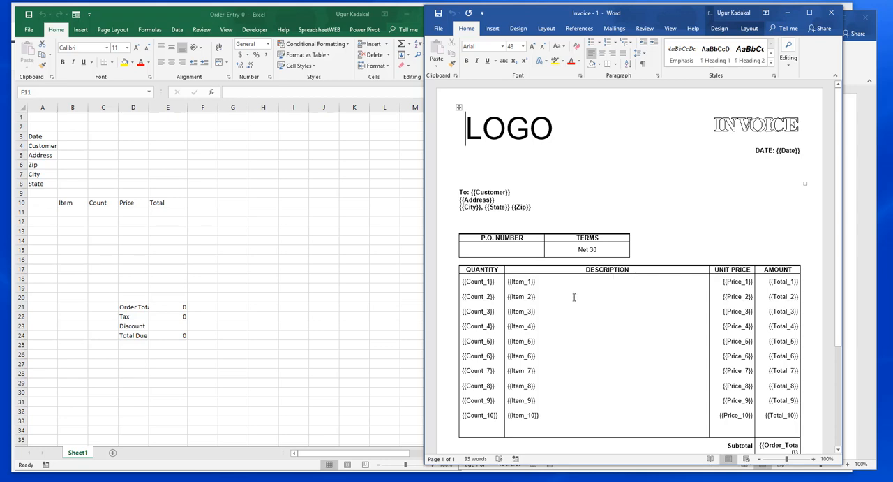
scroll(574, 298, "down", 1)
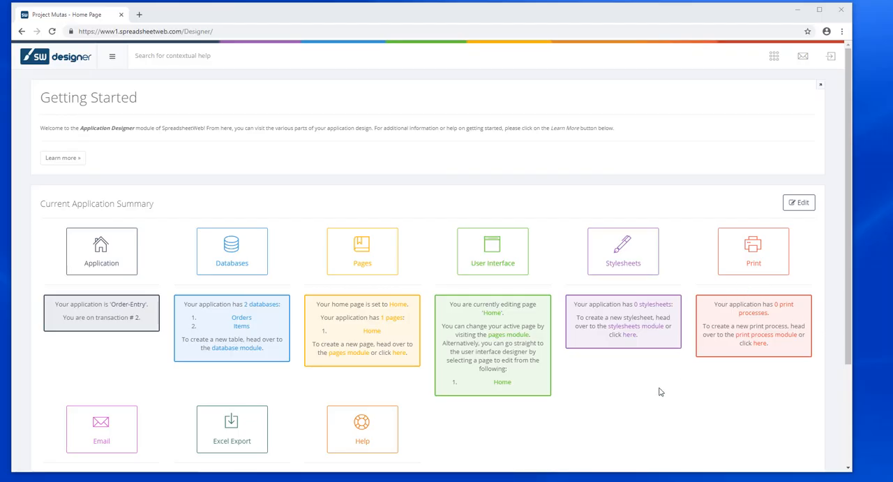
Step: Start a new print process in the application and name it Invoice
left_click(753, 253)
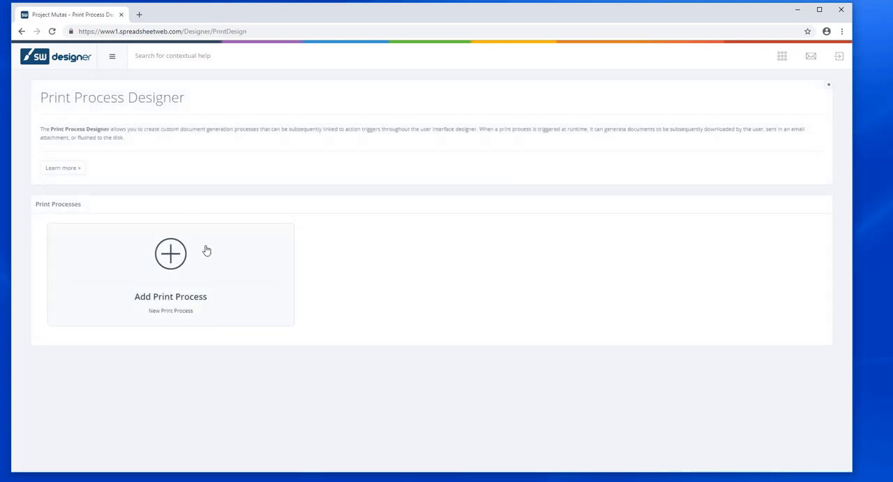
left_click(171, 255)
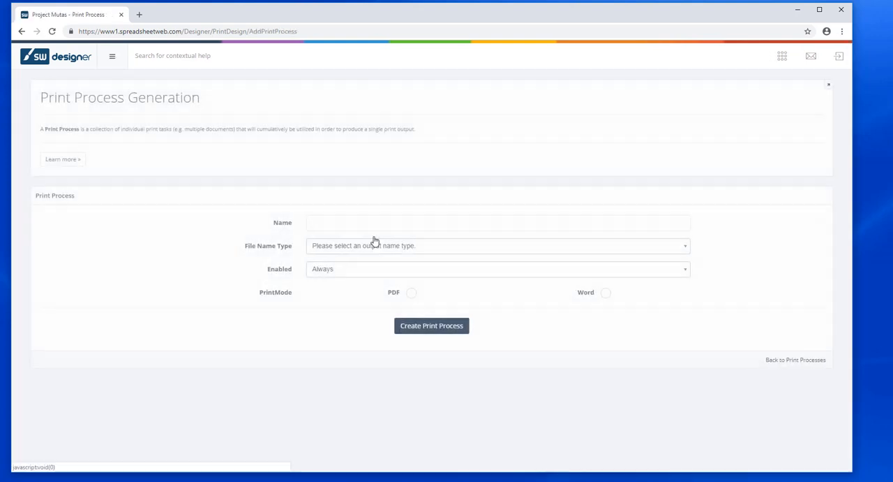
left_click(374, 219)
type("I")
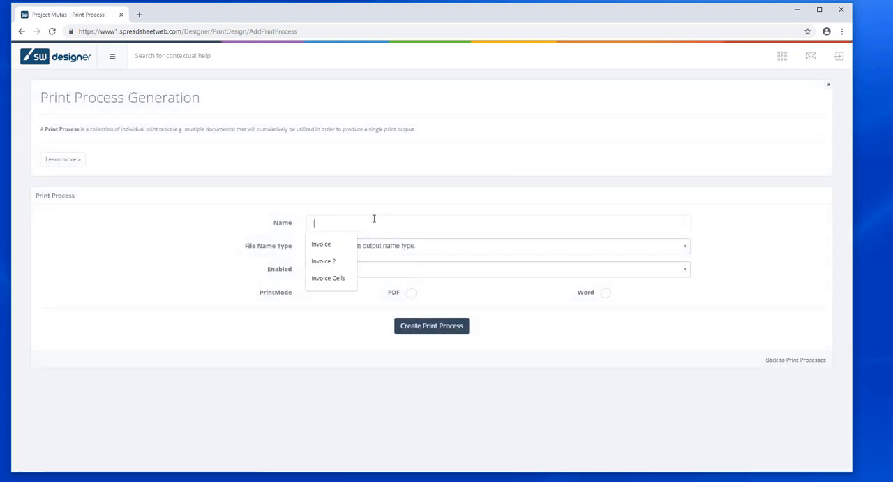
type("nvoice")
left_click(739, 272)
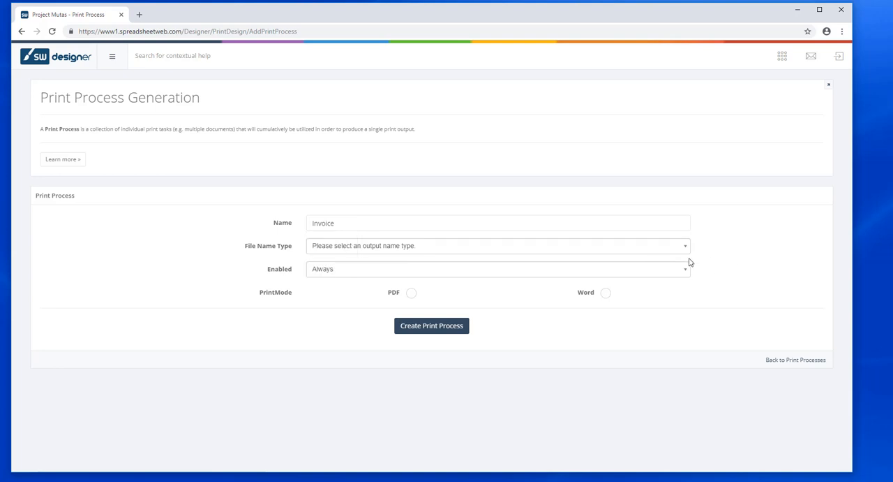
Step: Give the print process the static file name Invoice, set its print mode to PDF, and create it
left_click(679, 252)
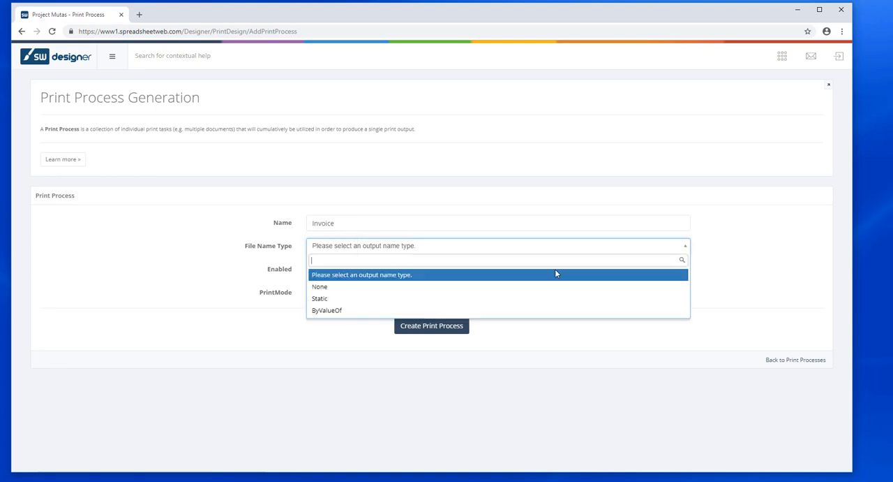
left_click(459, 299)
left_click(420, 269)
type("I")
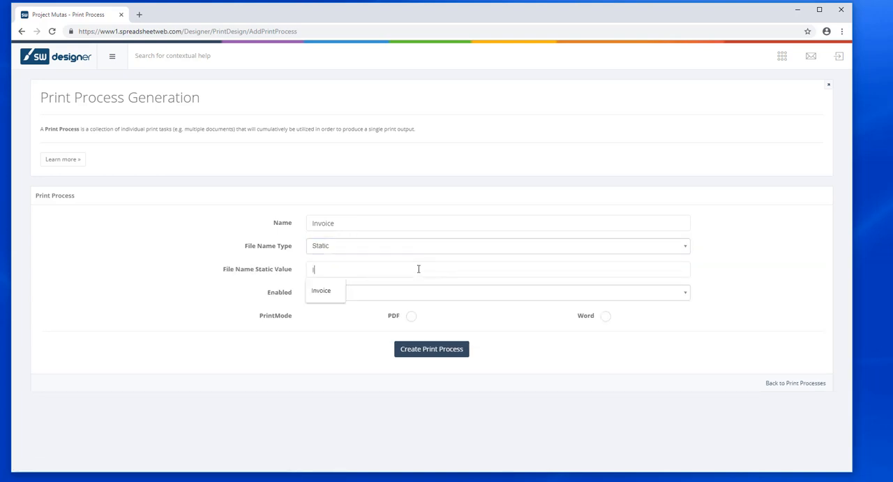
type("nvoice")
left_click(758, 282)
left_click(411, 316)
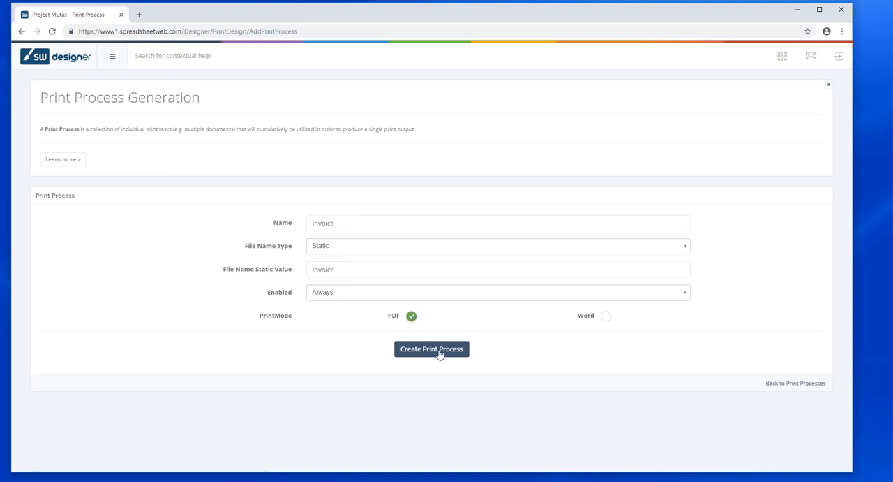
left_click(431, 349)
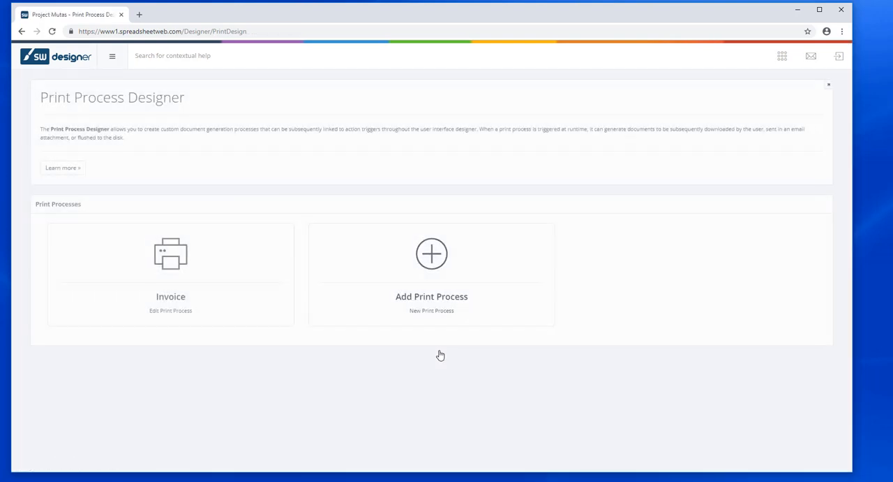
Step: Start a new document in the Invoice print process and upload the Word template "Invoice - 1" as its file
mouse_move(199, 285)
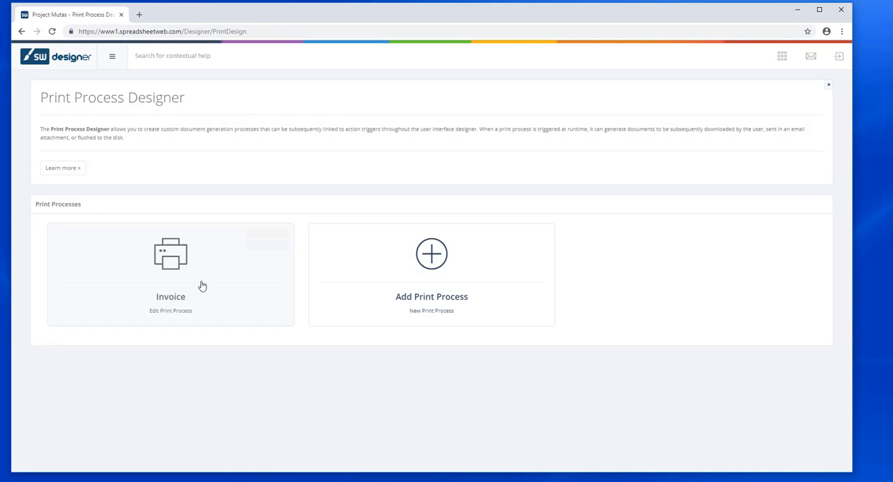
left_click(272, 246)
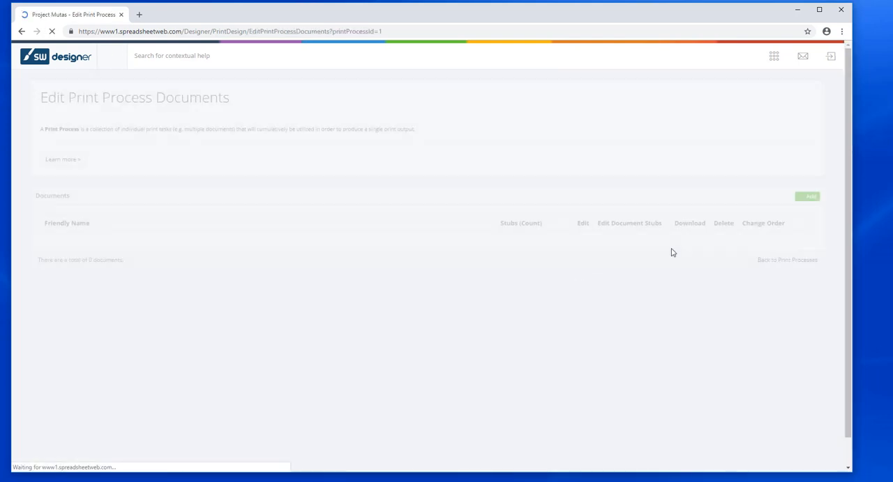
left_click(816, 197)
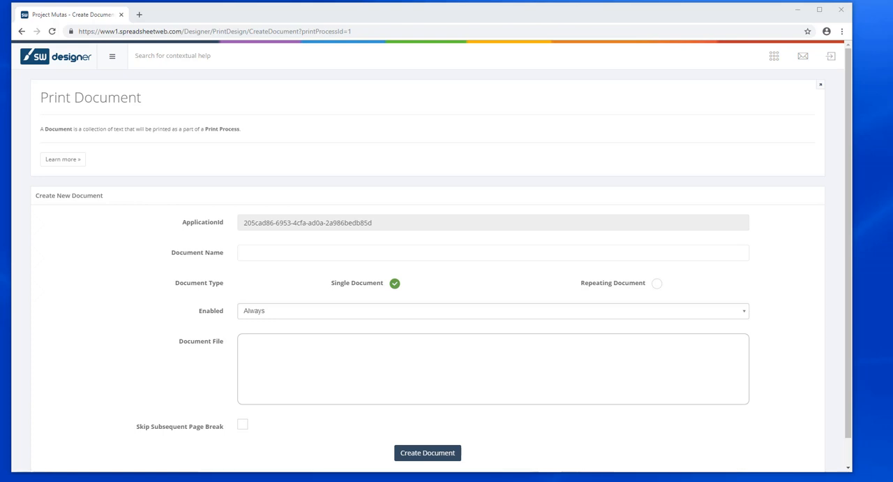
left_click_drag(767, 230, 524, 380)
Step: Name the print document Invoice1 and create it
left_click(322, 252)
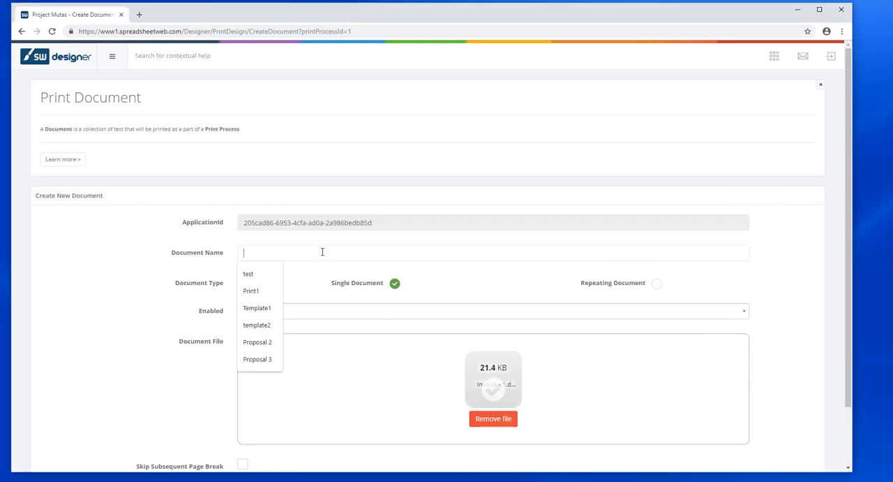
type("Invocie")
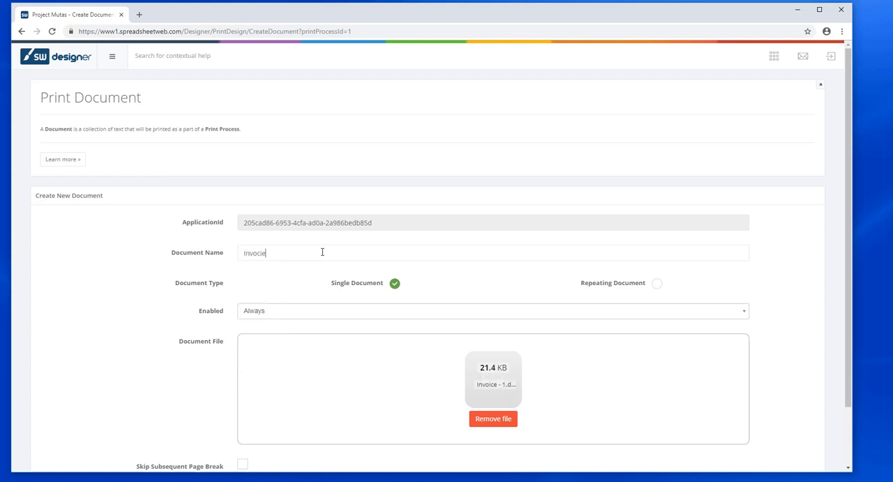
key("BackSpace")
type("ce1")
scroll(381, 289, "down", 2)
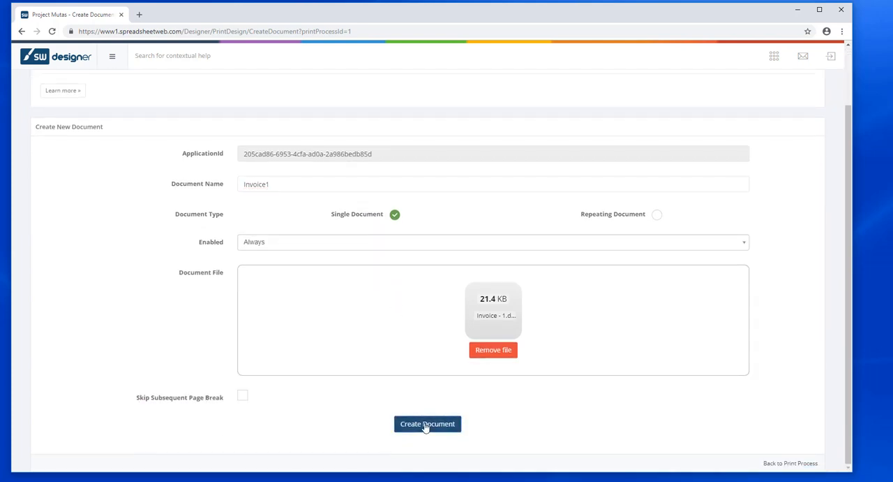
left_click(425, 424)
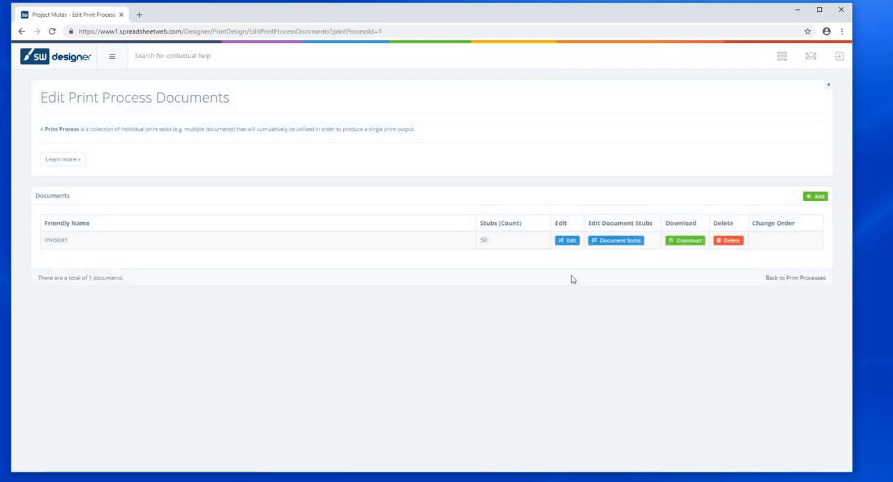
Step: Open the document stubs of Invoice1, select all of them, and check their named ranges from Date to Total_Due
left_click(618, 242)
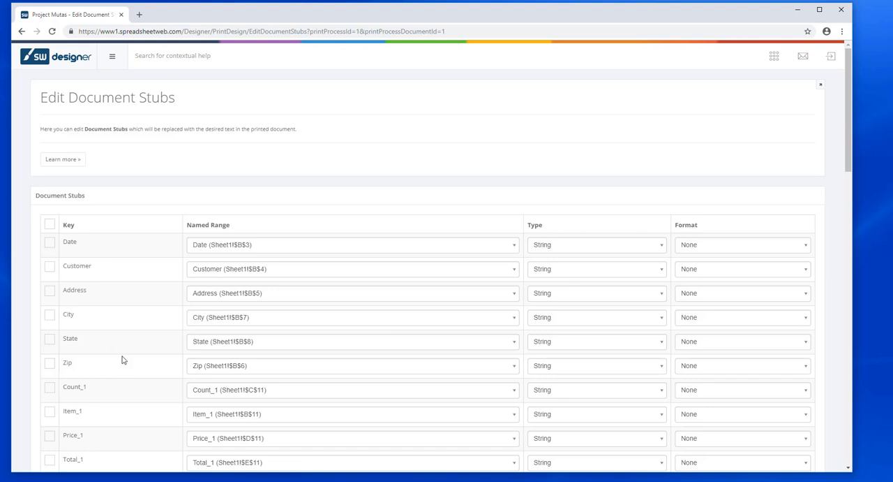
scroll(123, 358, "down", 2)
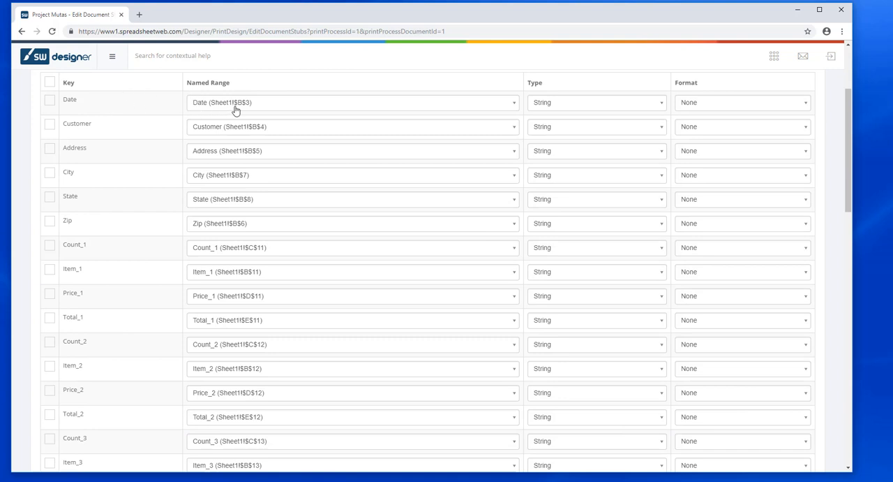
left_click(50, 82)
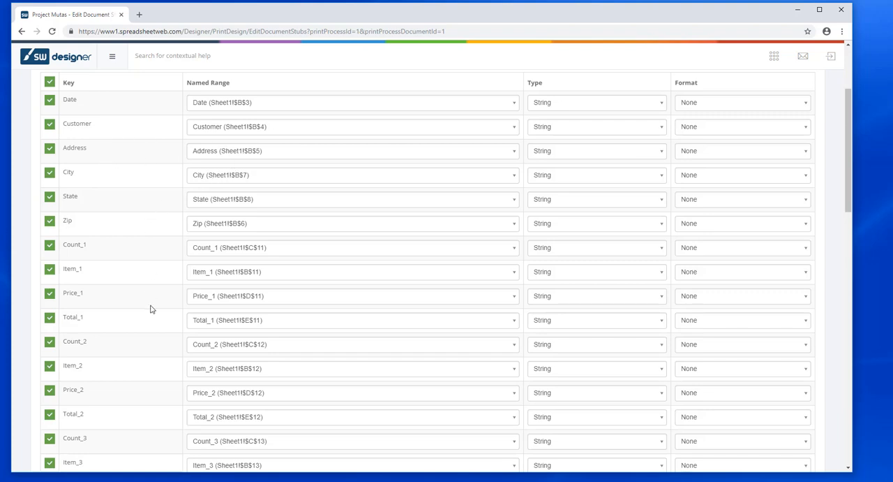
scroll(143, 331, "down", 12)
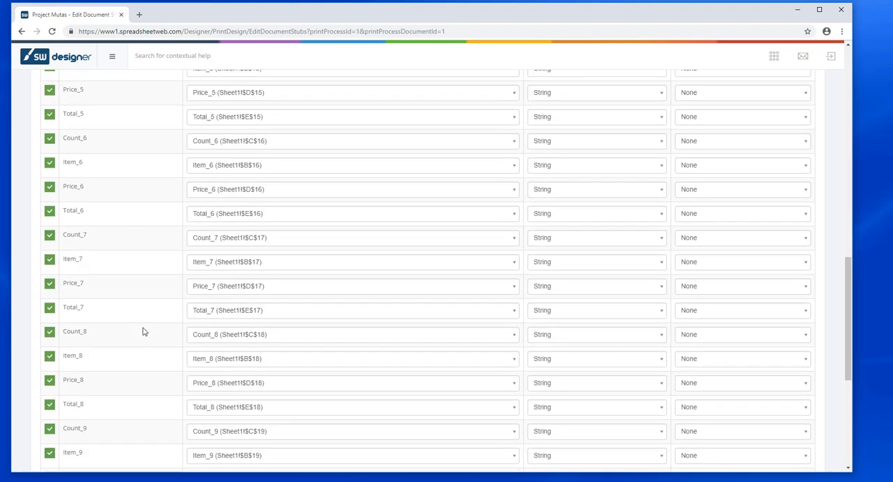
scroll(143, 331, "down", 3)
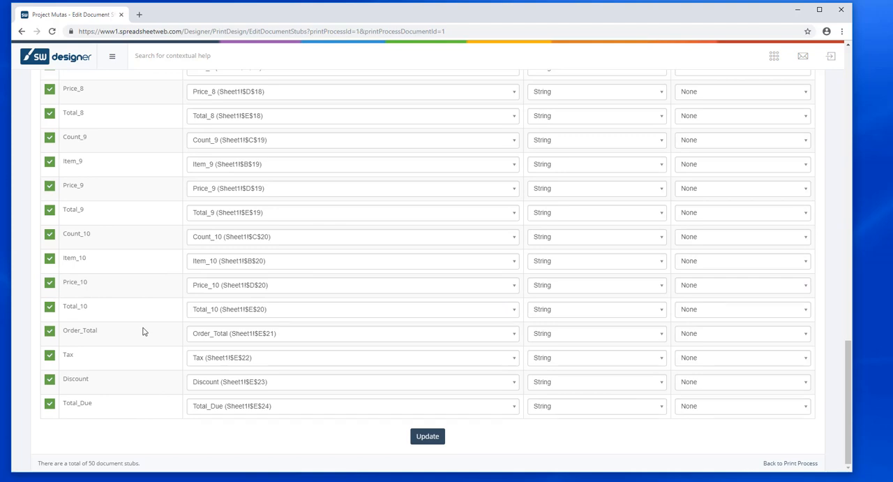
scroll(143, 331, "up", 10)
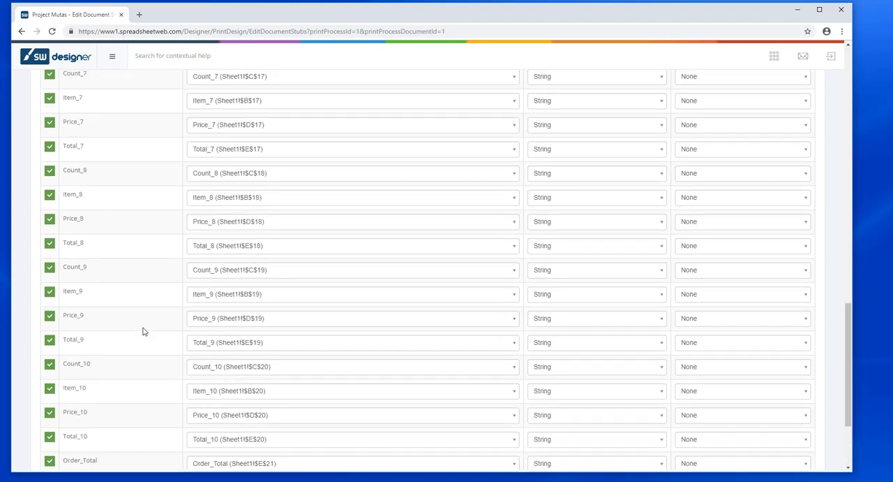
scroll(143, 331, "up", 8)
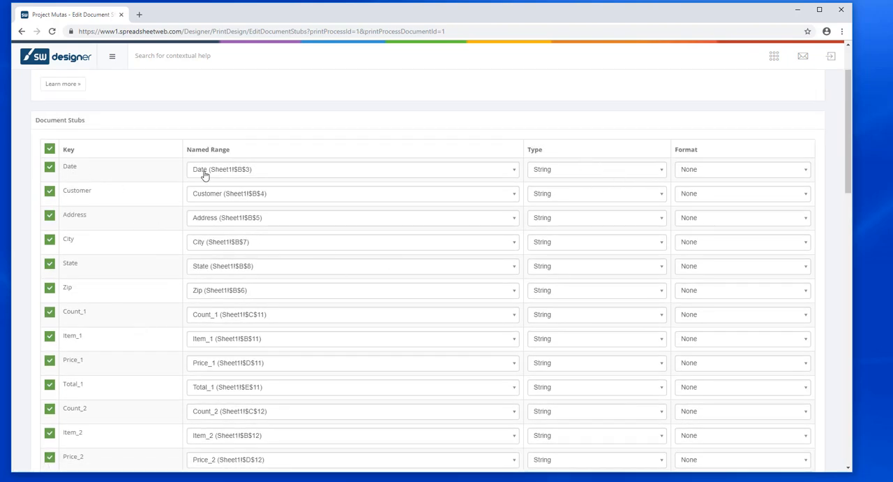
Step: Set the Date stub's type to DateTime with the short date format 10/11/2018
left_click(567, 175)
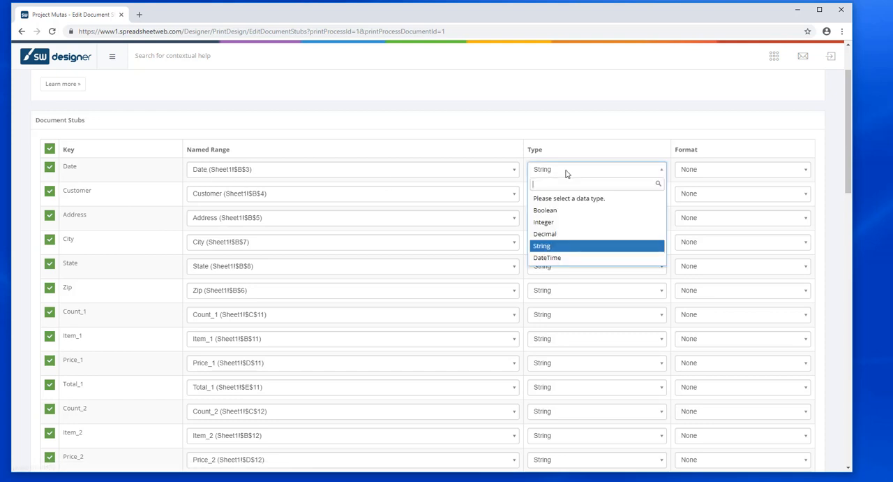
left_click(558, 265)
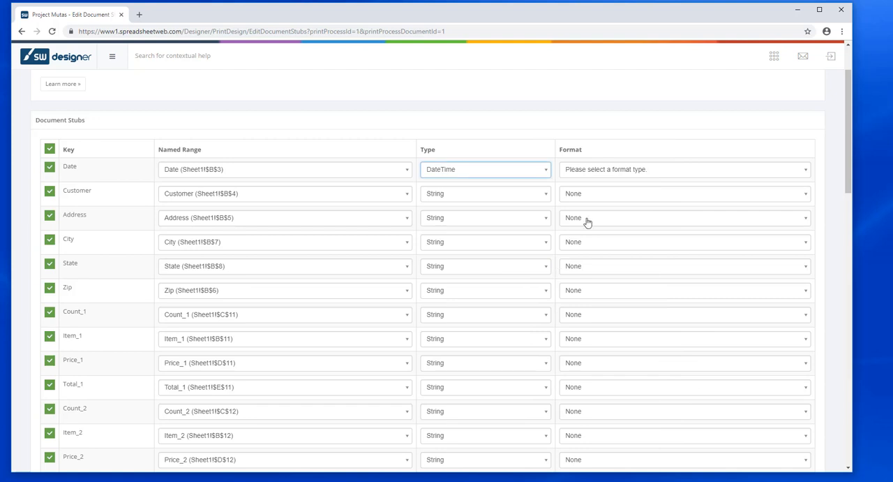
left_click(624, 172)
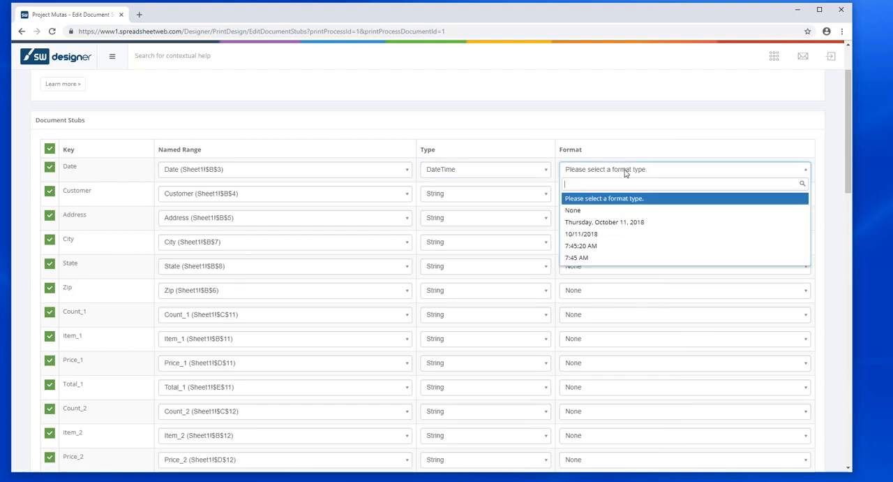
left_click(591, 235)
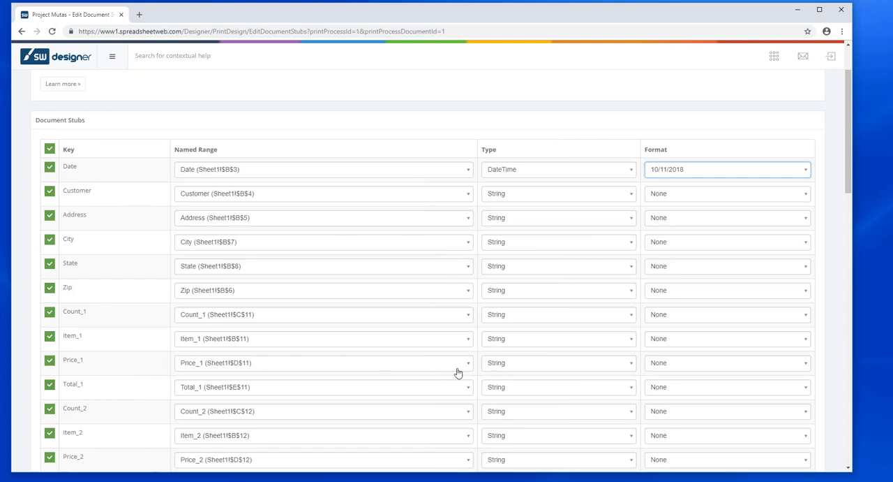
Step: Set the Price_1 stub's type to Decimal with the currency format $1.11
left_click(588, 367)
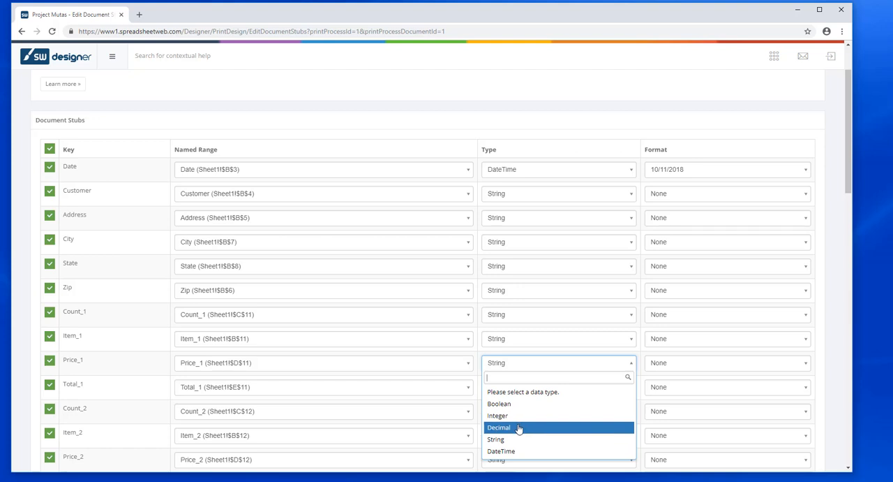
left_click(519, 427)
left_click(613, 365)
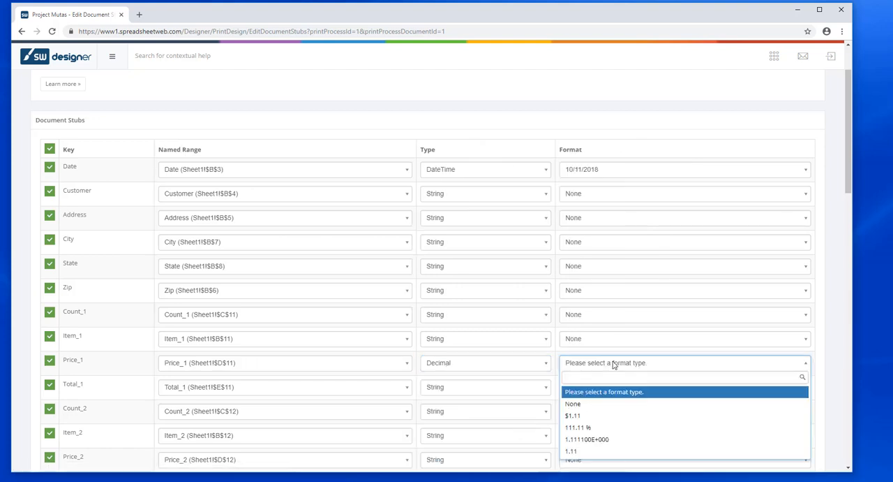
left_click(587, 416)
Step: Set the remaining Price and Total stubs, Order_Total, Tax, Discount and Total_Due to Decimal with format $1.11, and save the document stubs
scroll(572, 397, "down", 2)
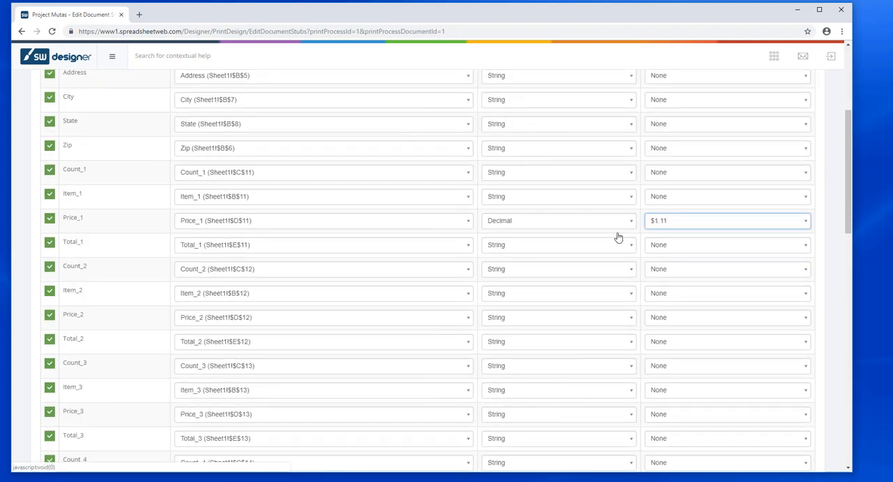
left_click(555, 248)
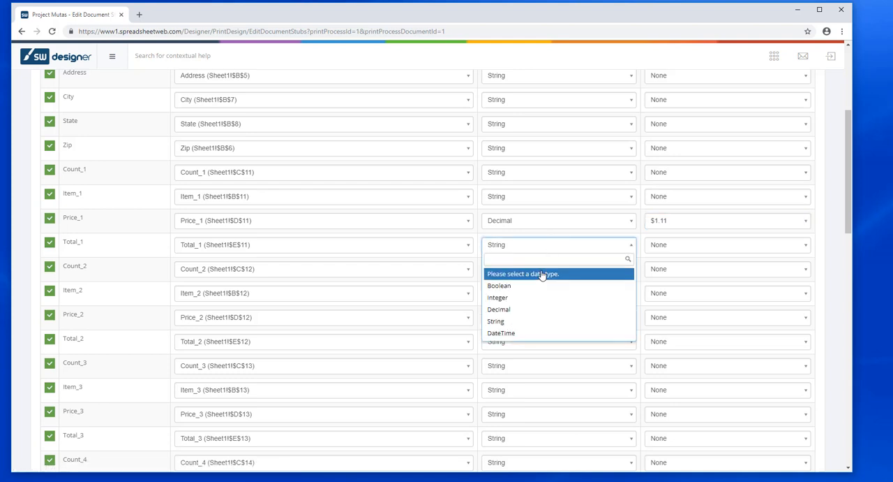
left_click(832, 249)
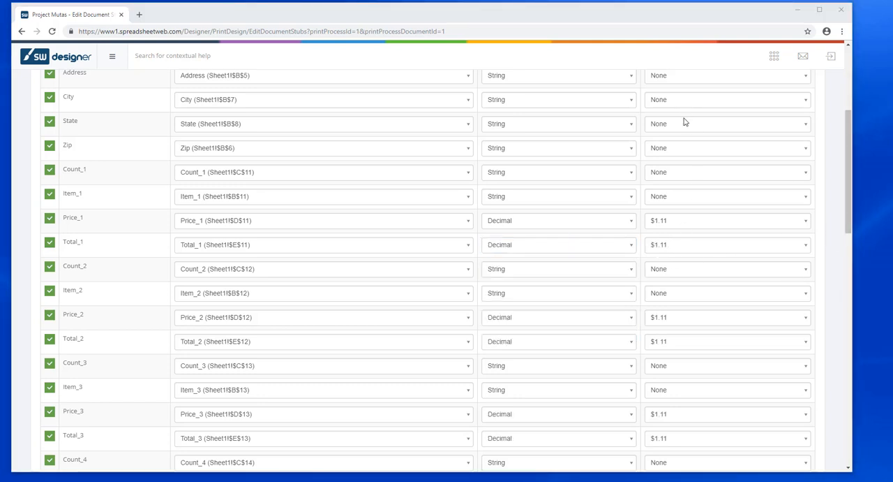
scroll(688, 239, "down", 12)
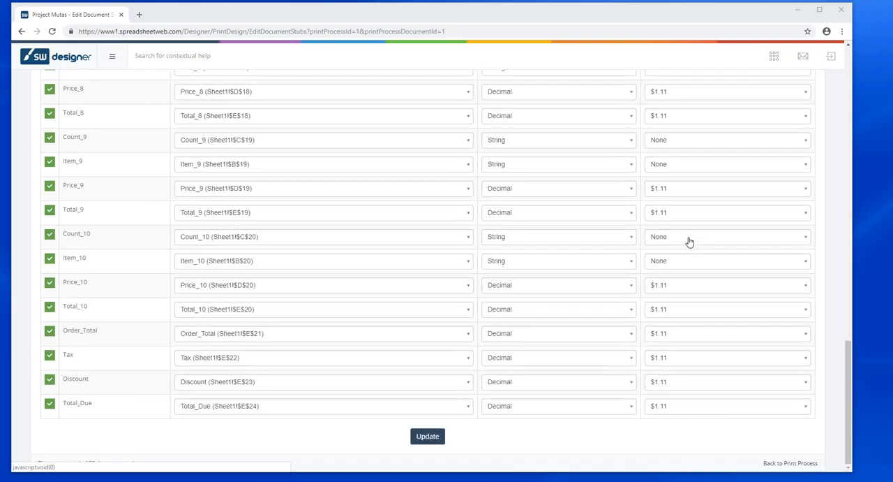
left_click(430, 438)
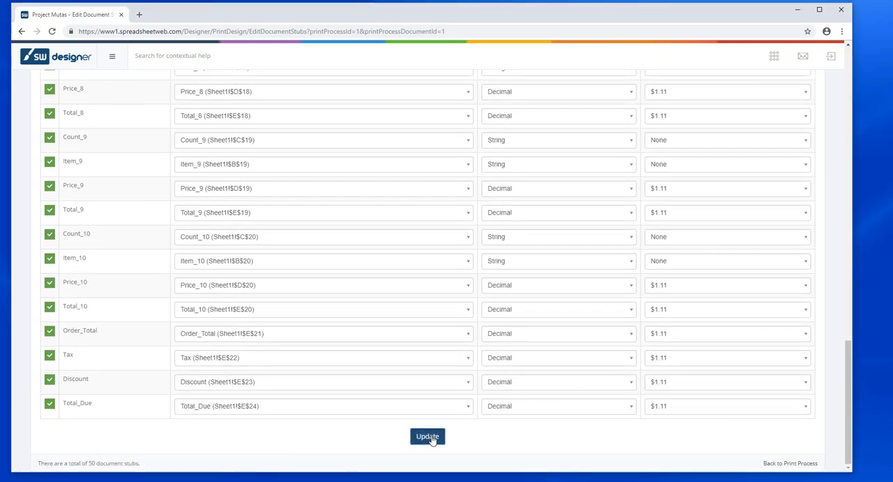
left_click(429, 437)
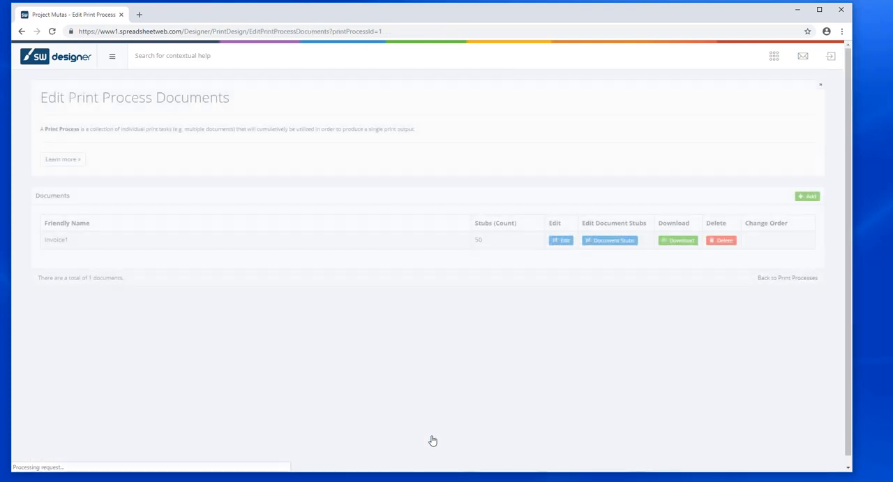
Step: In the user interface design, add the Print (Invoice) event to the Save button and submit the change
left_click(782, 57)
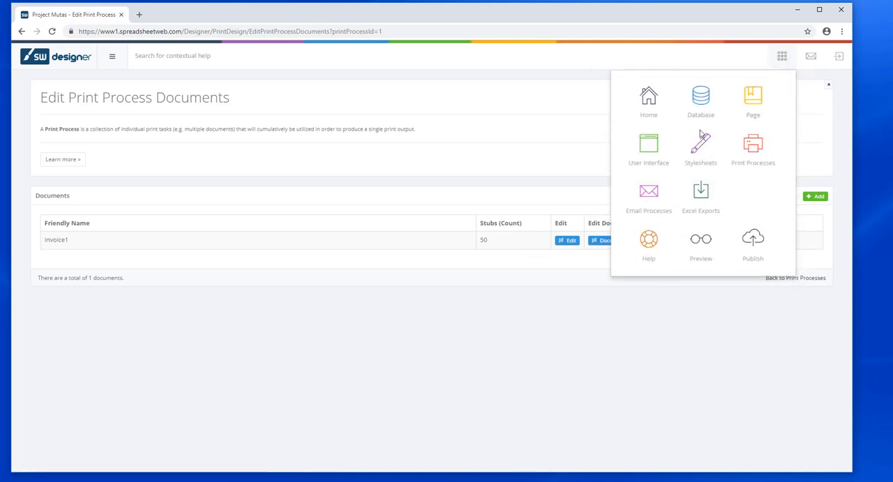
left_click(649, 150)
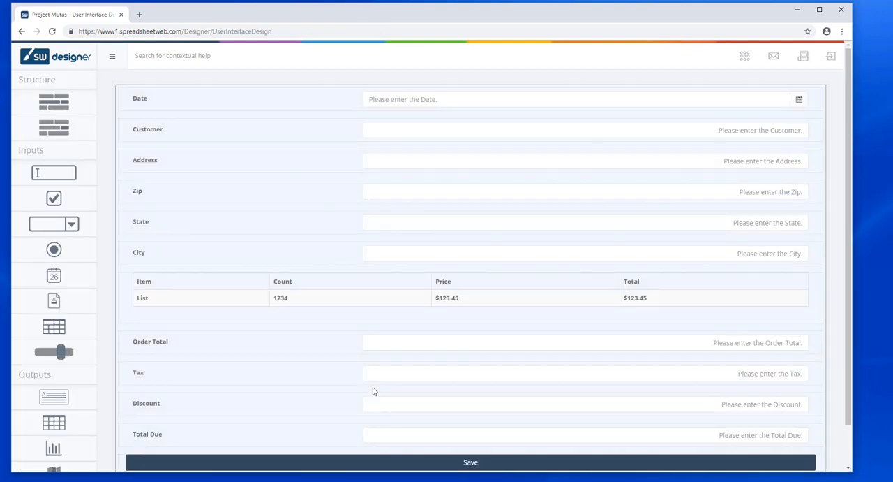
scroll(370, 389, "down", 2)
left_click_drag(13, 433, 245, 441)
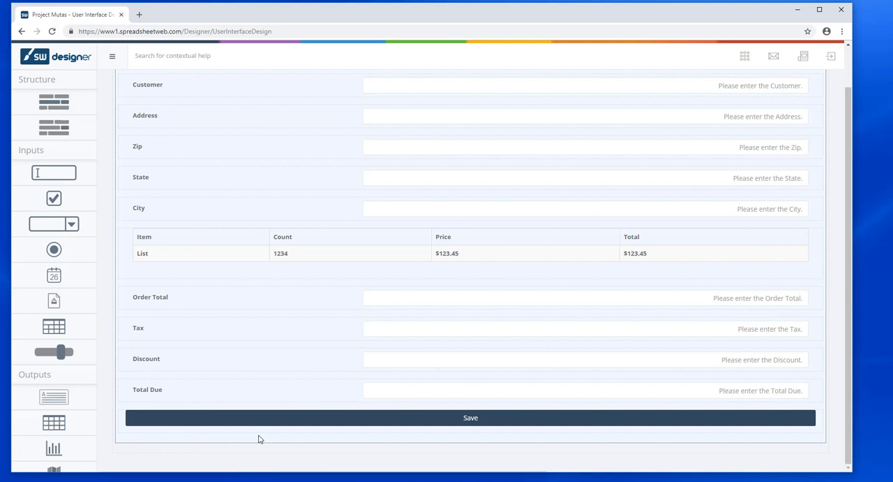
left_click_drag(258, 438, 273, 420)
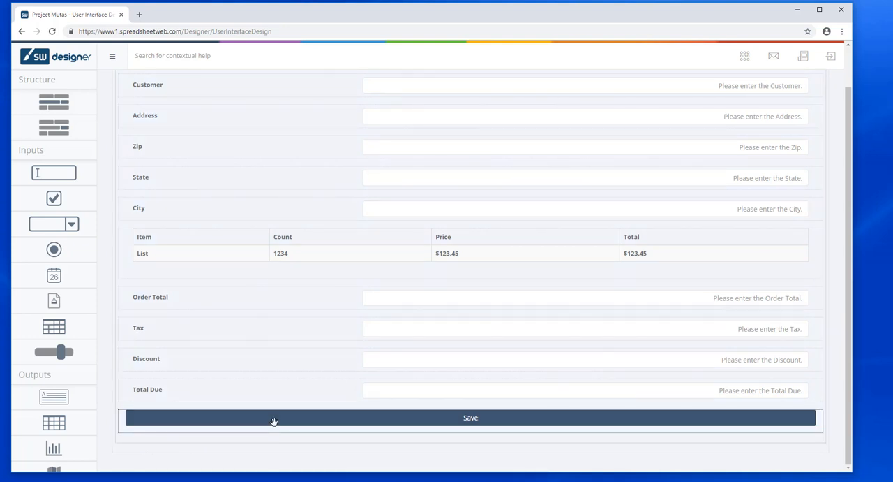
left_click(274, 421)
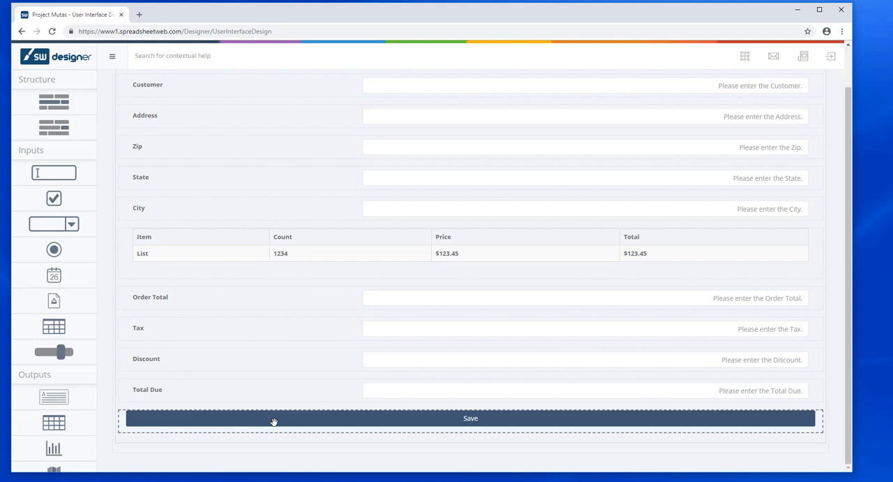
left_click(274, 422)
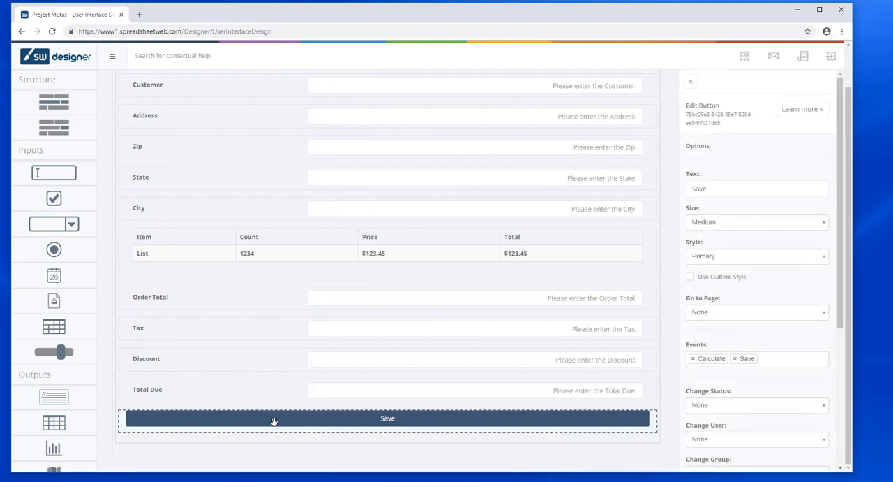
left_click(785, 358)
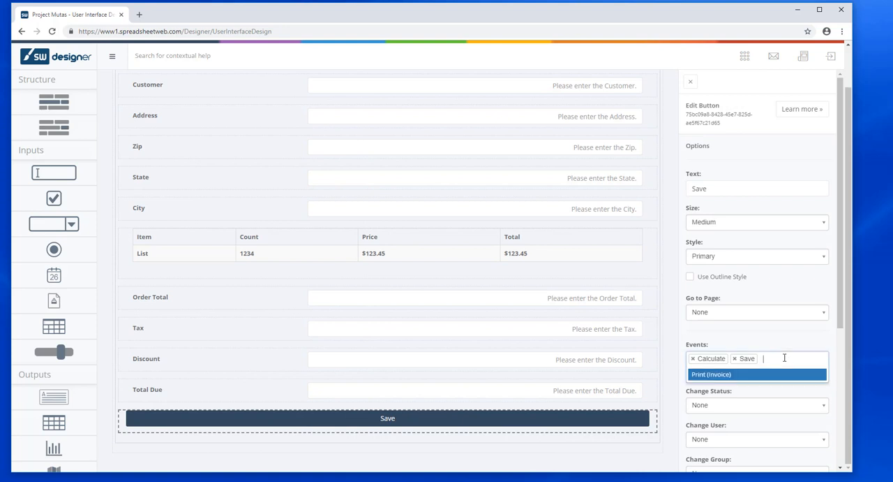
left_click(699, 376)
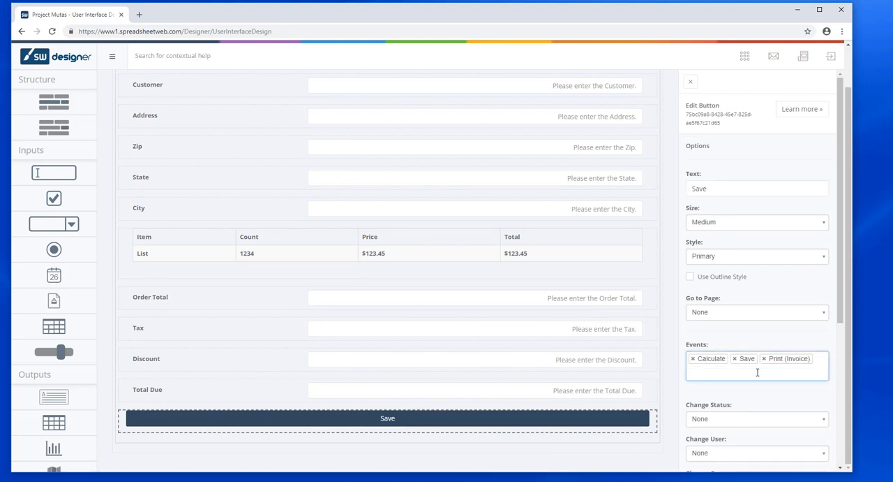
scroll(726, 419, "down", 3)
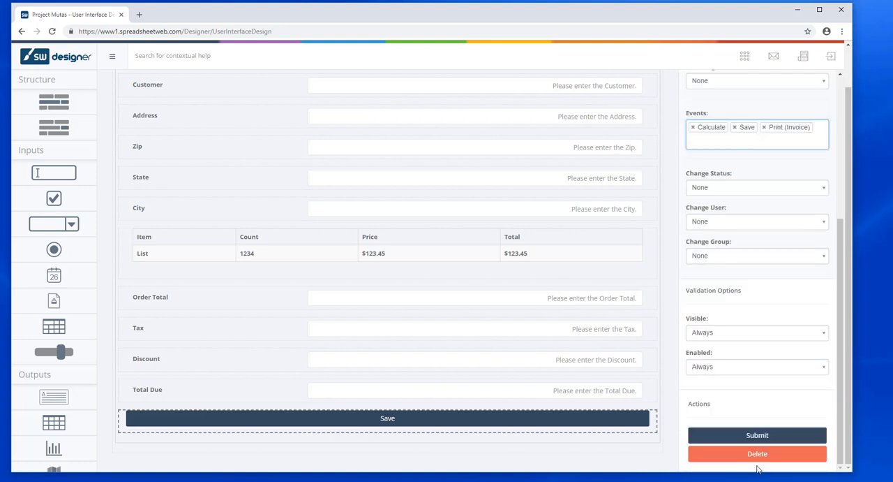
left_click(759, 436)
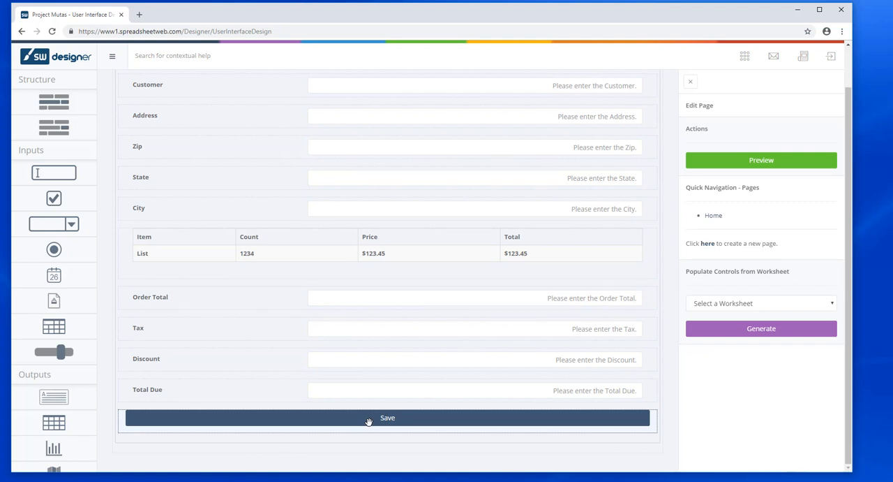
Step: Publish the application with the updated Save button and confirm the publication
left_click(744, 59)
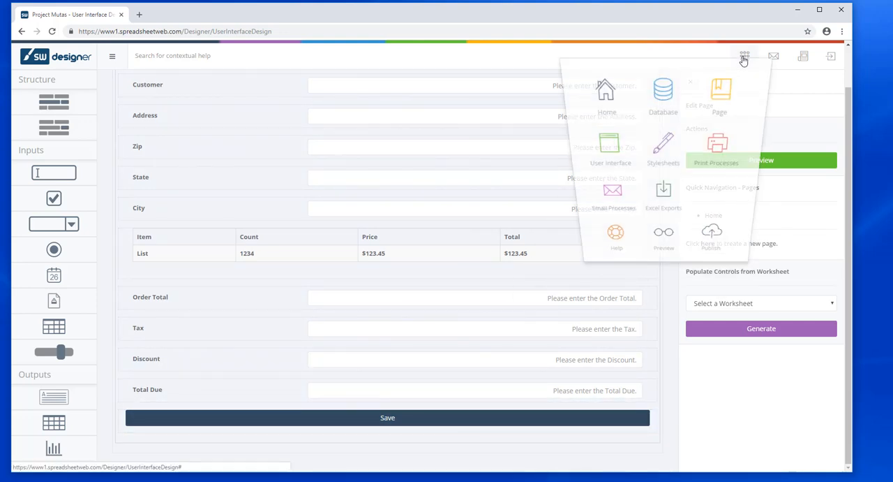
left_click(713, 241)
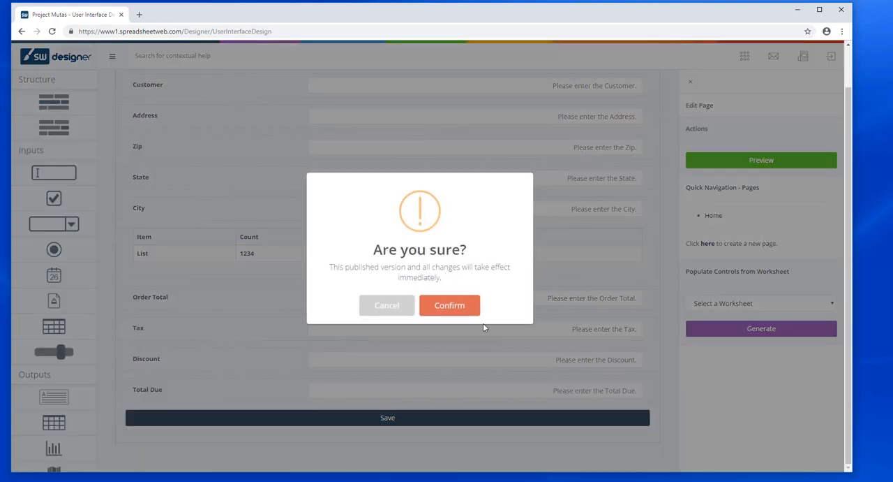
left_click(451, 307)
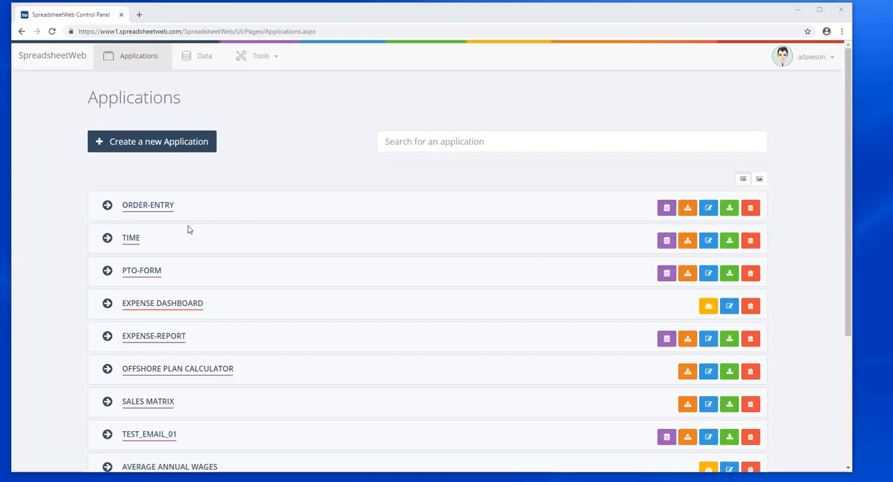
Step: Open the Order-Entry application from the applications list, set the order date to 10/11/2018 and enter Customer 2 as the customer
left_click(155, 204)
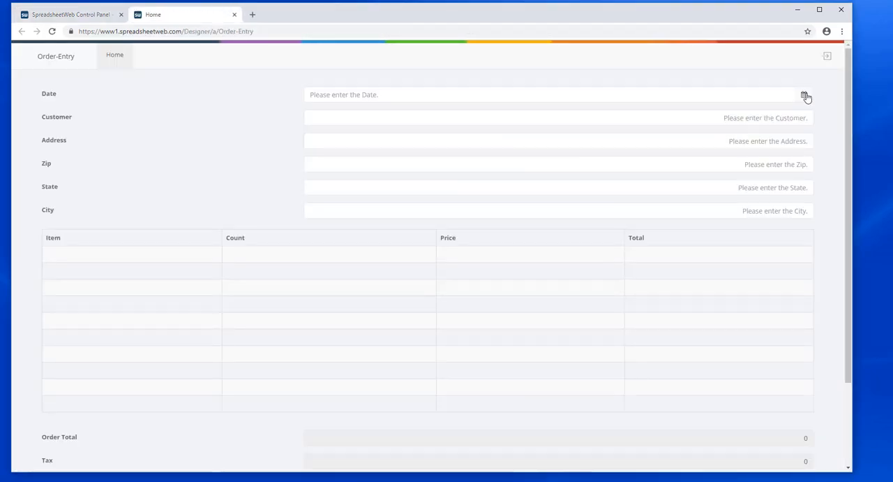
left_click(806, 97)
left_click(772, 154)
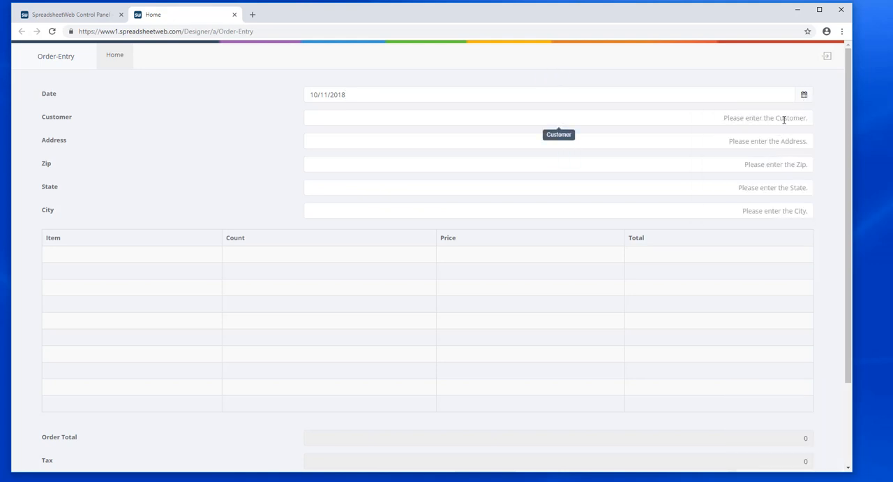
left_click(784, 119)
type("Customer 2")
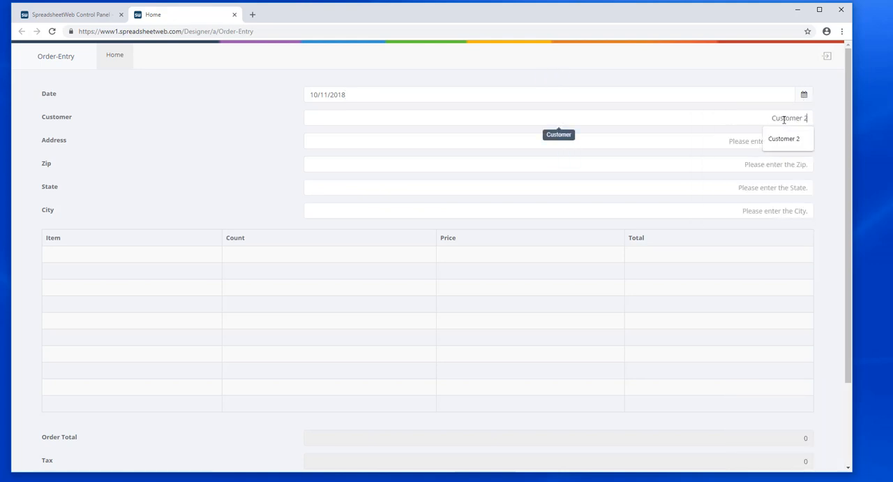
key("Tab")
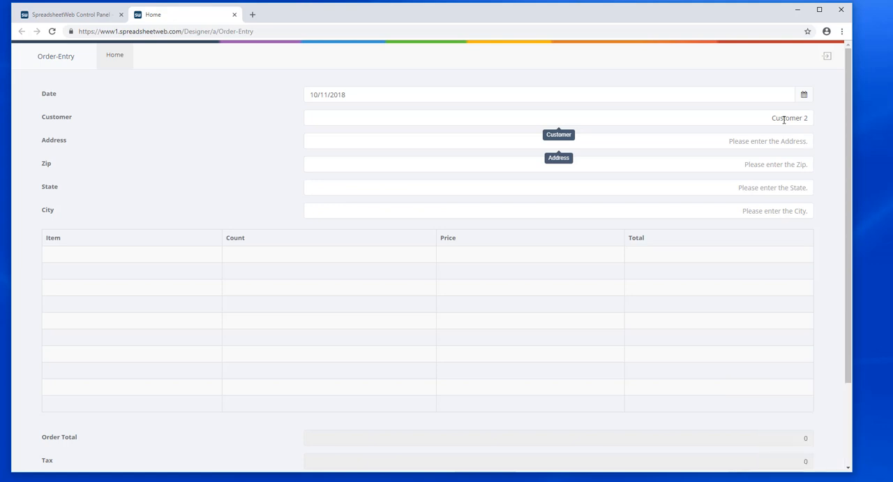
Step: Fill in the customer's street address, zip code, state and city on the order form
type("600 Main St.")
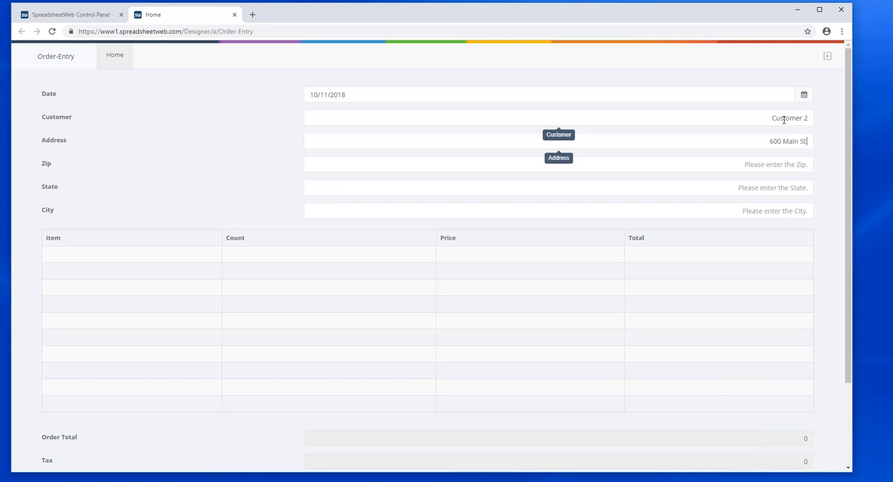
key("Tab")
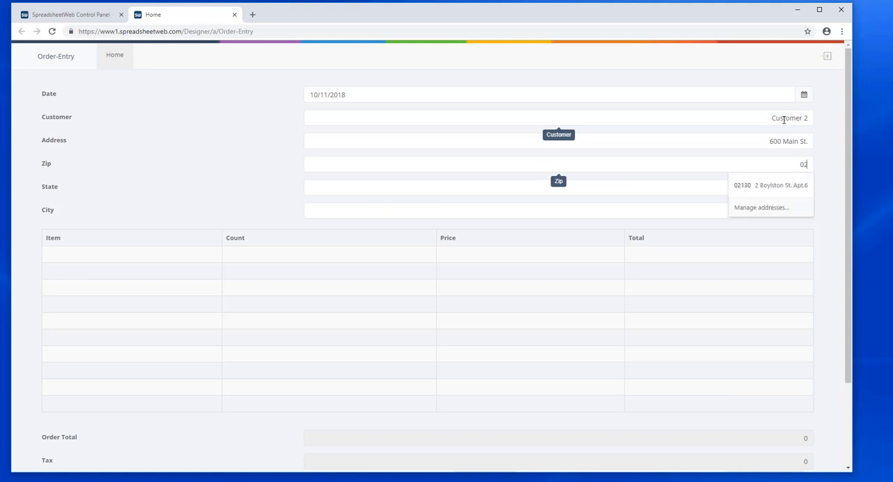
type("02130")
key("Tab")
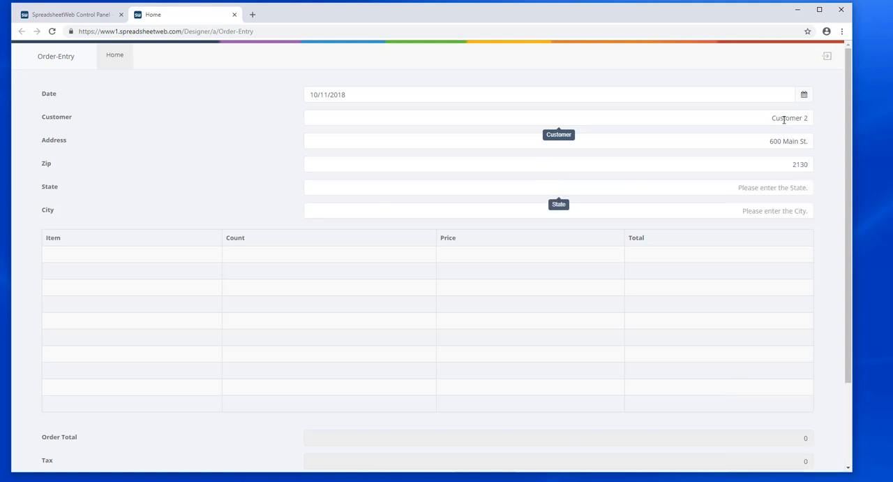
type("MA")
key("Tab")
type("Bo")
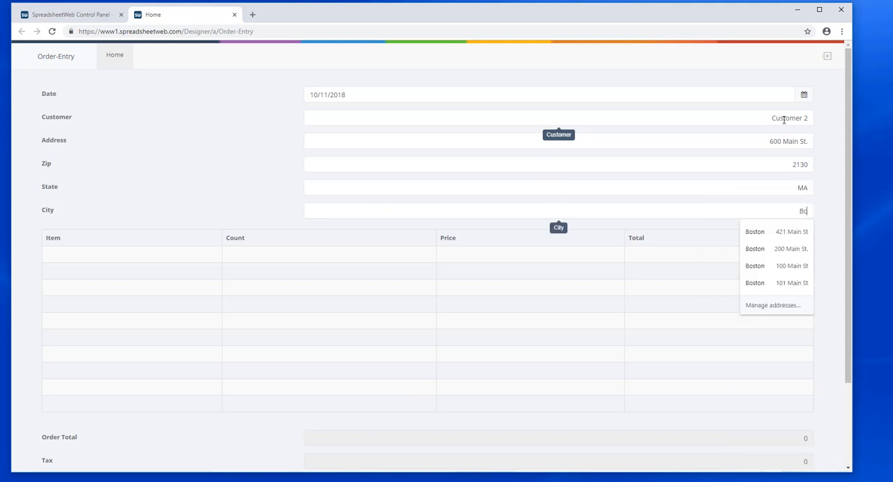
type("ston")
key("Tab")
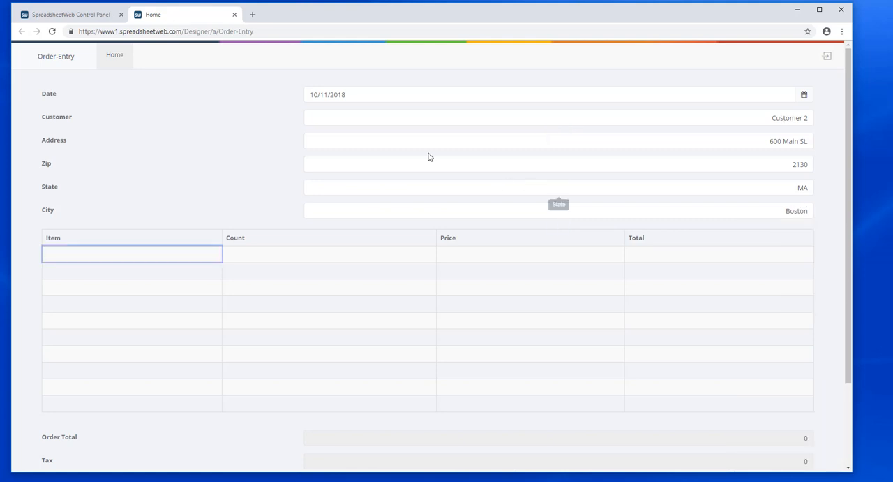
Step: Add Item 02 with a count of 4 in the first row of the order table
left_click(155, 254)
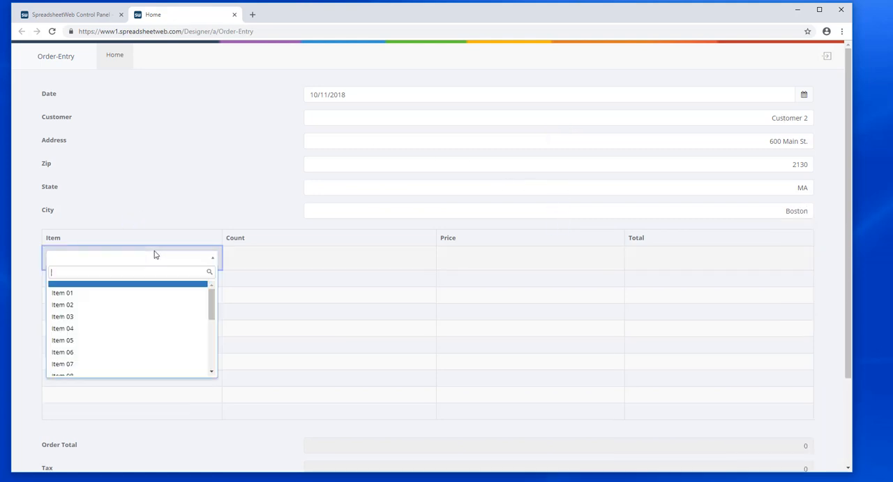
left_click(130, 305)
left_click(279, 256)
type("4")
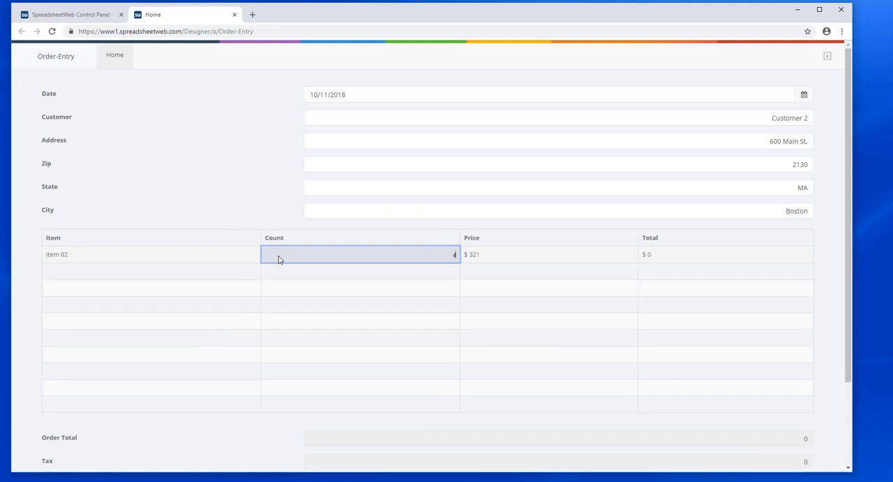
key("Tab")
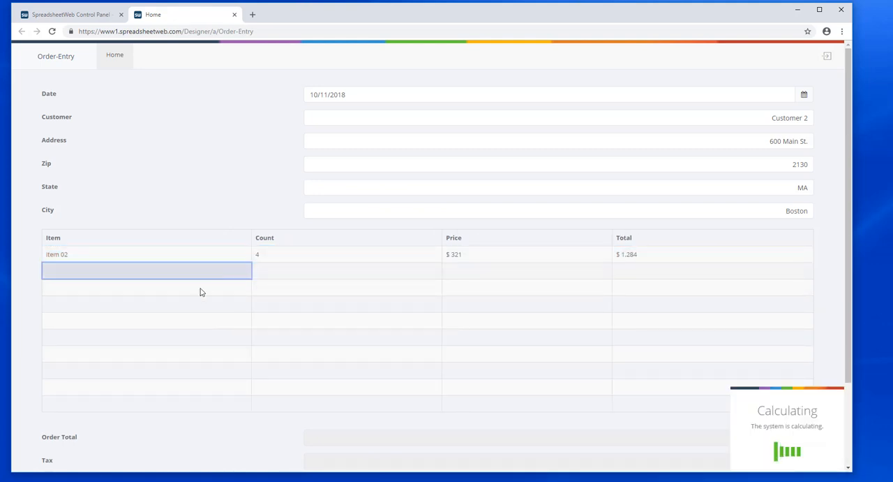
Step: Add Item 05 with a count of 2 in the second row of the order table
left_click(157, 276)
left_click(116, 357)
left_click(293, 271)
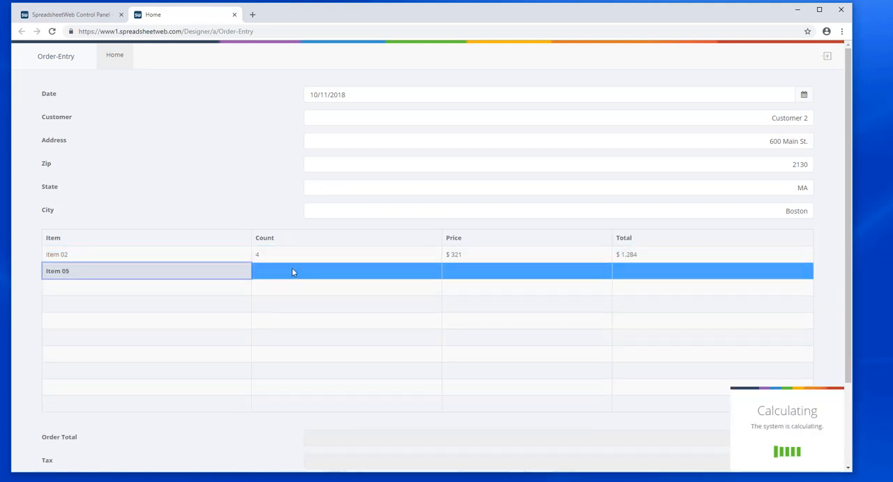
type("2")
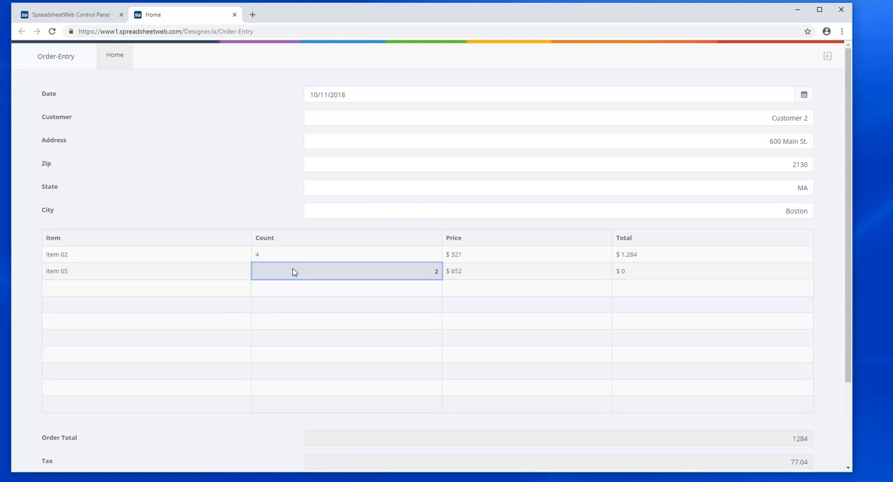
key("Tab")
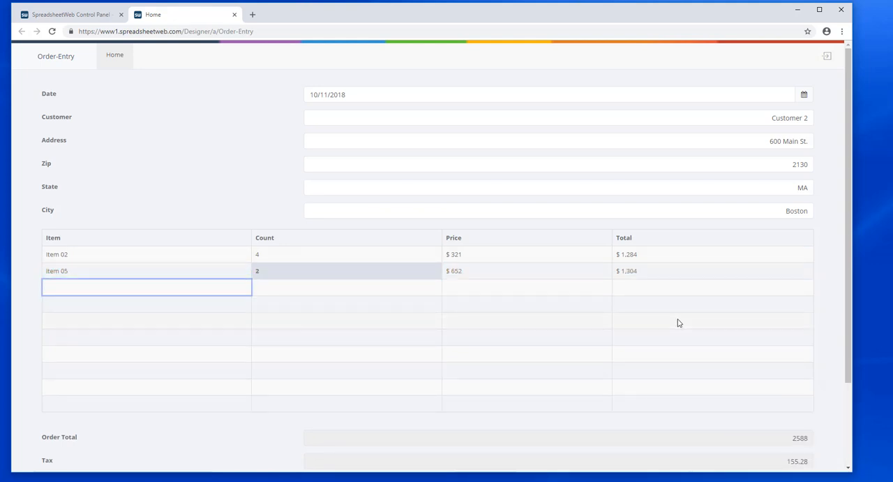
Step: Set the order's discount to 100 and save the order
scroll(677, 322, "down", 2)
left_click(796, 376)
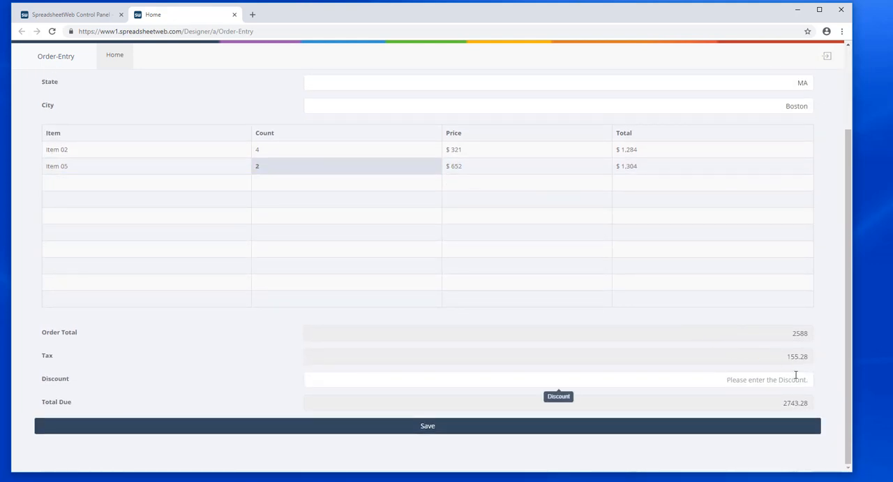
type("100")
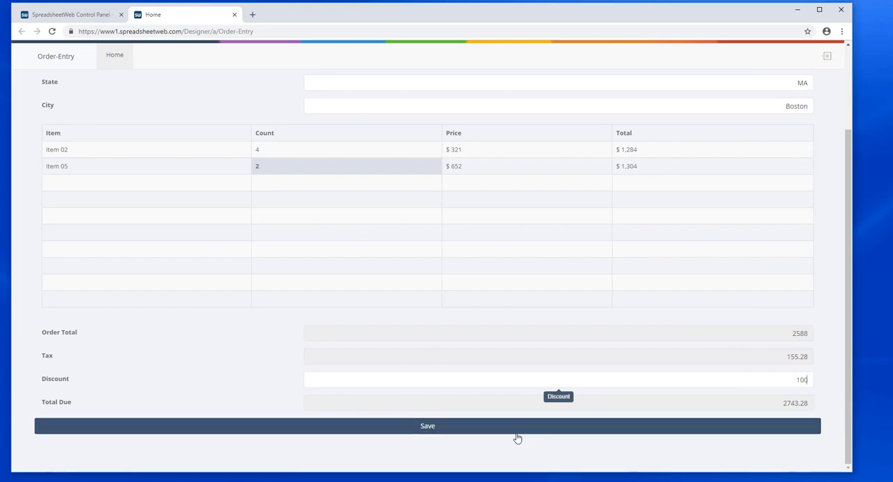
left_click(456, 427)
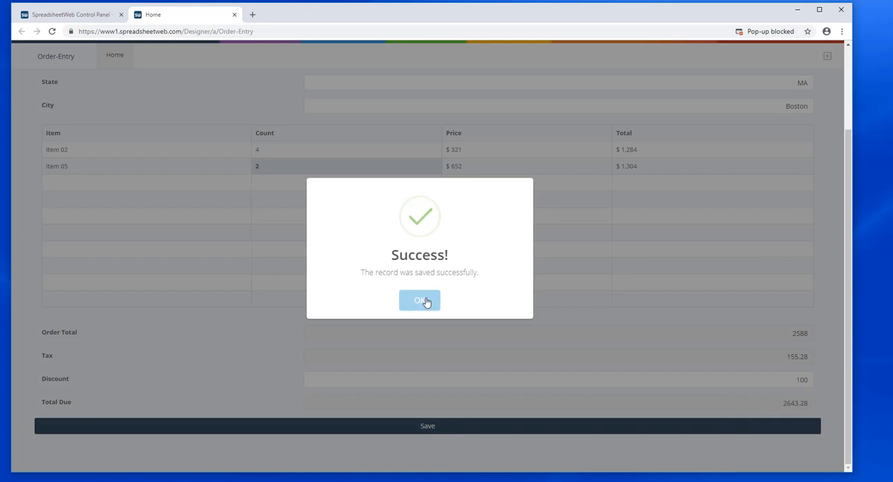
left_click(426, 301)
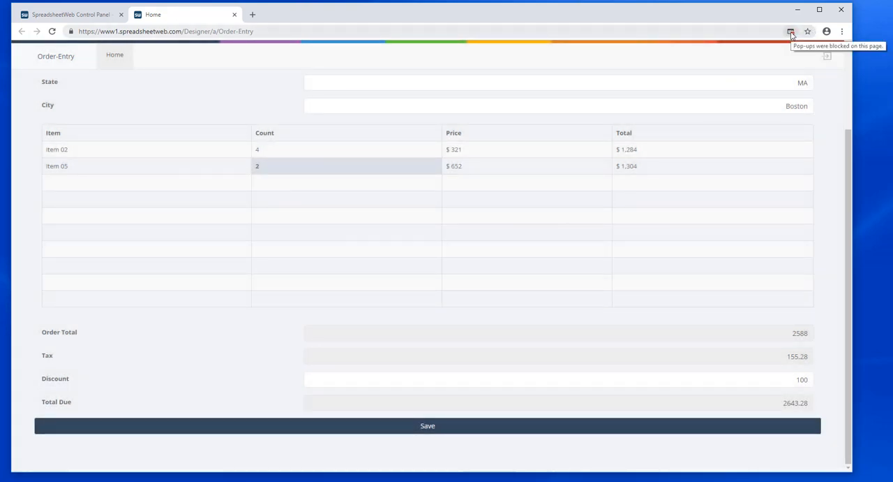
Step: Always allow pop-ups and redirects from www1.spreadsheetweb.com, and save the order again to generate the invoice PDF
left_click(792, 33)
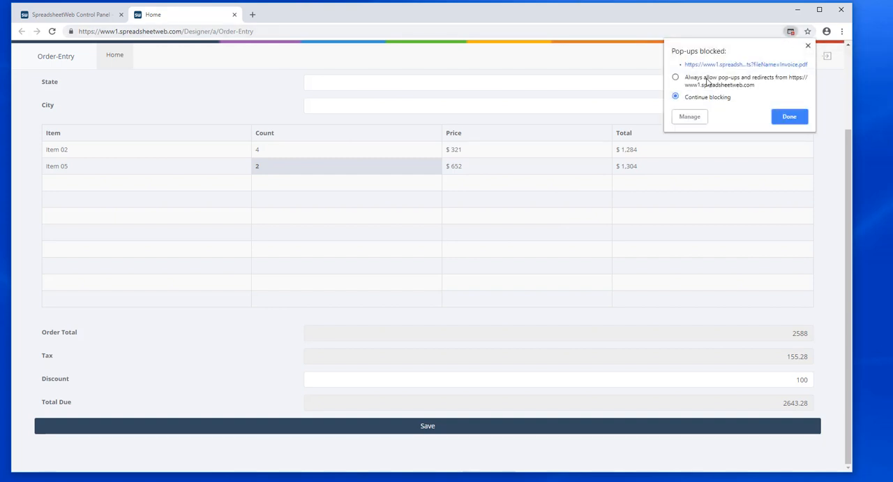
left_click(707, 80)
left_click(789, 117)
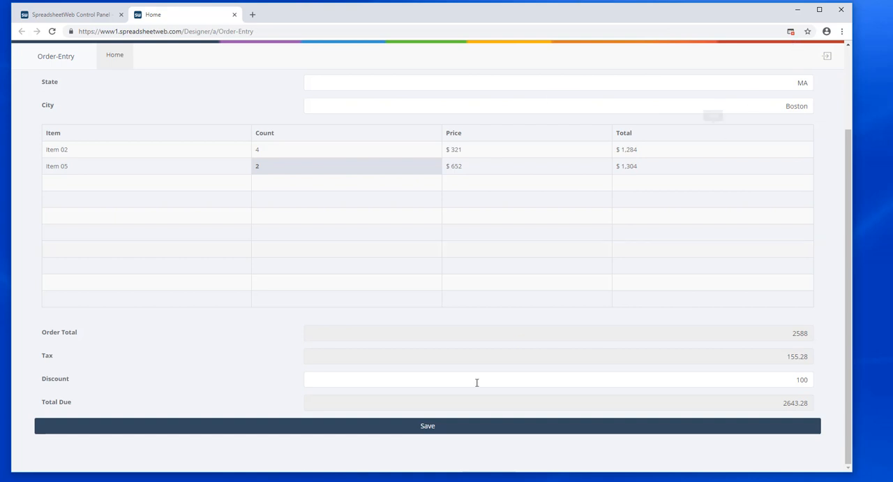
left_click(433, 428)
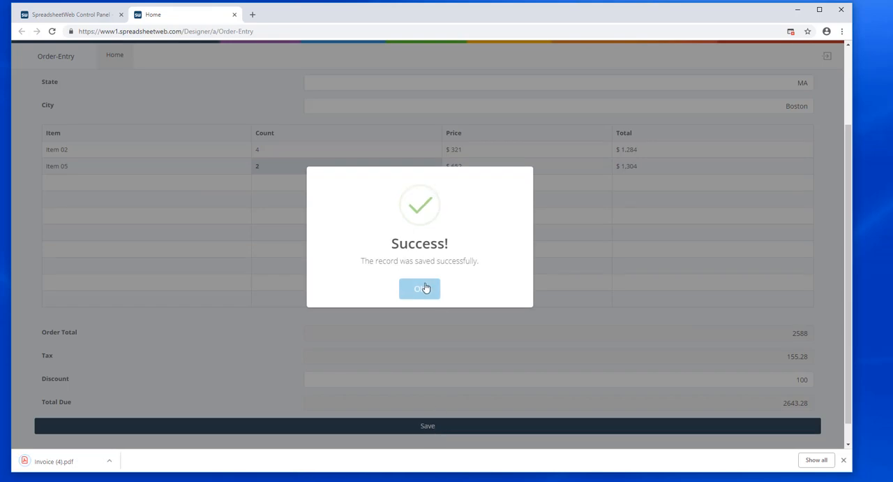
left_click(425, 288)
Step: Open the downloaded Invoice (4).pdf and check its date, customer details, item lines and totals
left_click(65, 462)
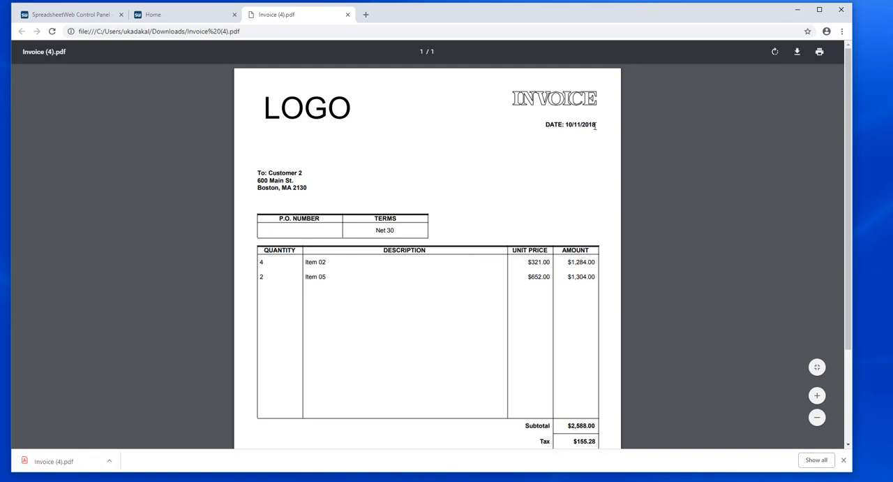
scroll(591, 212, "down", 2)
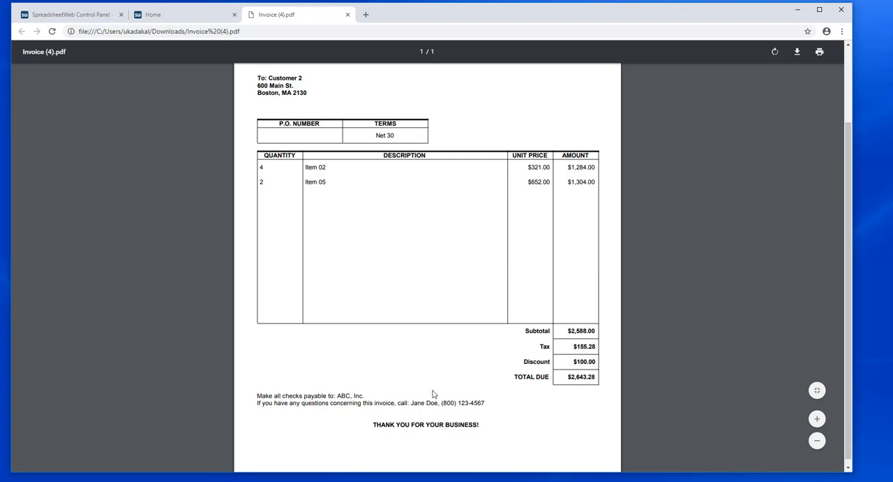
scroll(489, 395, "down", 1)
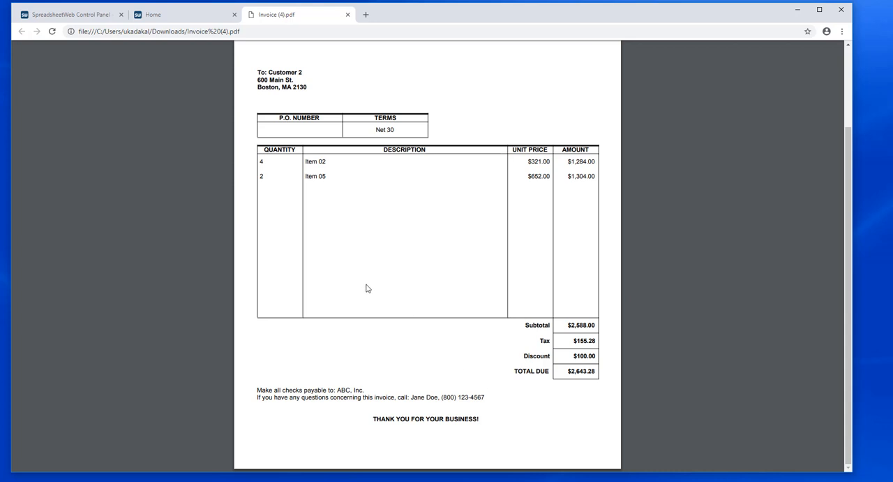
scroll(367, 287, "up", 3)
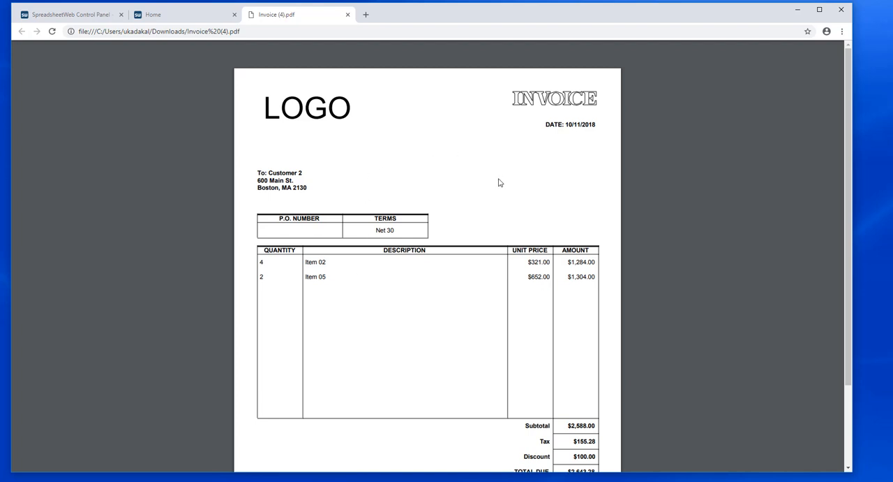
scroll(485, 213, "down", 3)
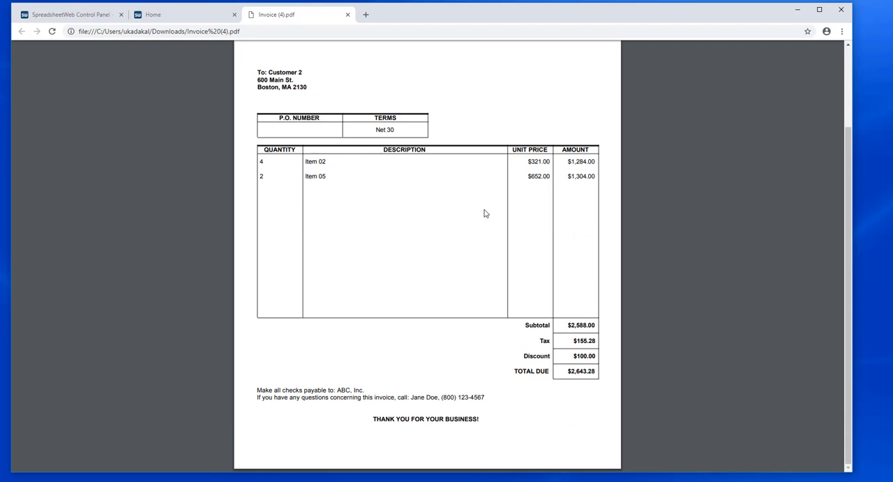